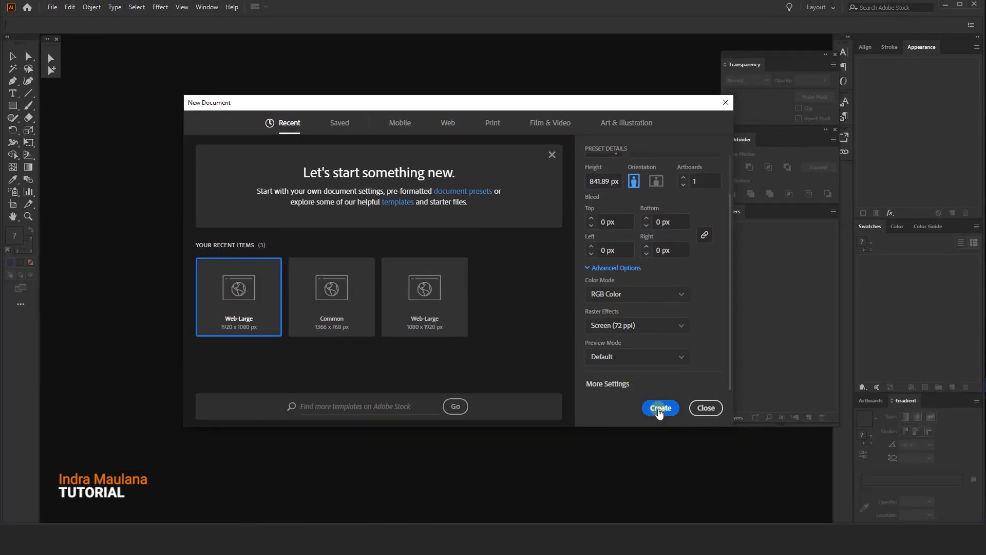
# Create a one-artboard portrait document 841.89 px high in RGB Color with 72 ppi raster effects.
pyautogui.click(660, 409)
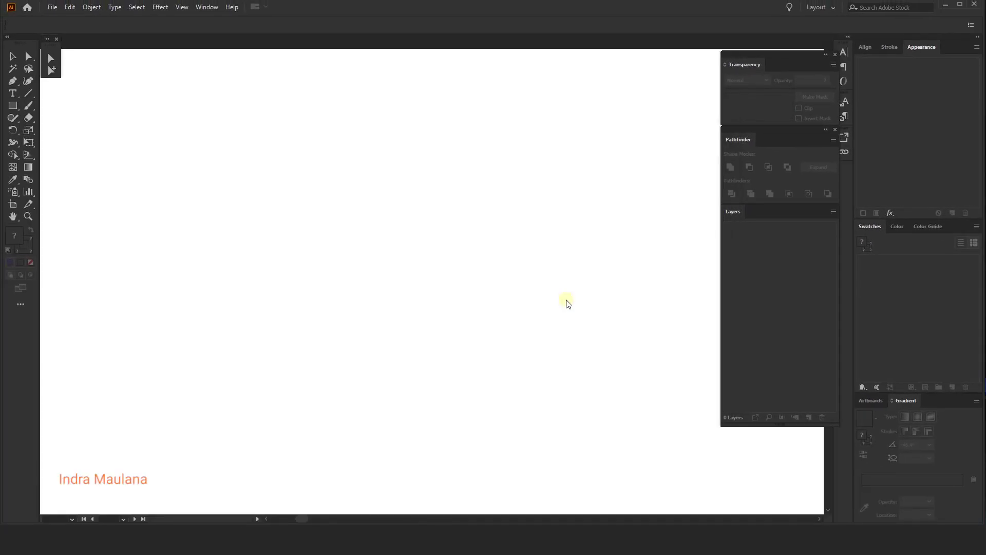
pyautogui.scroll(-1, 558, 290)
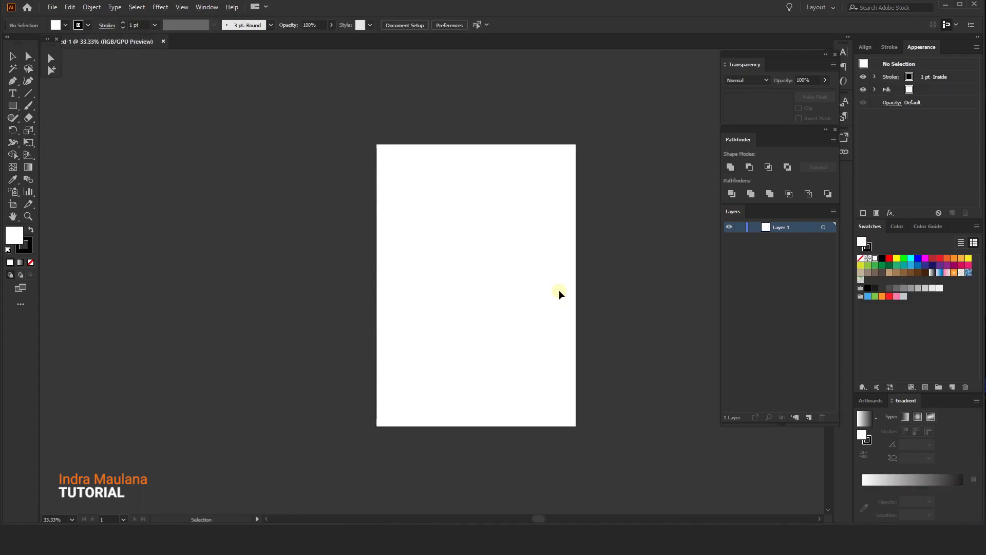
pyautogui.click(584, 94)
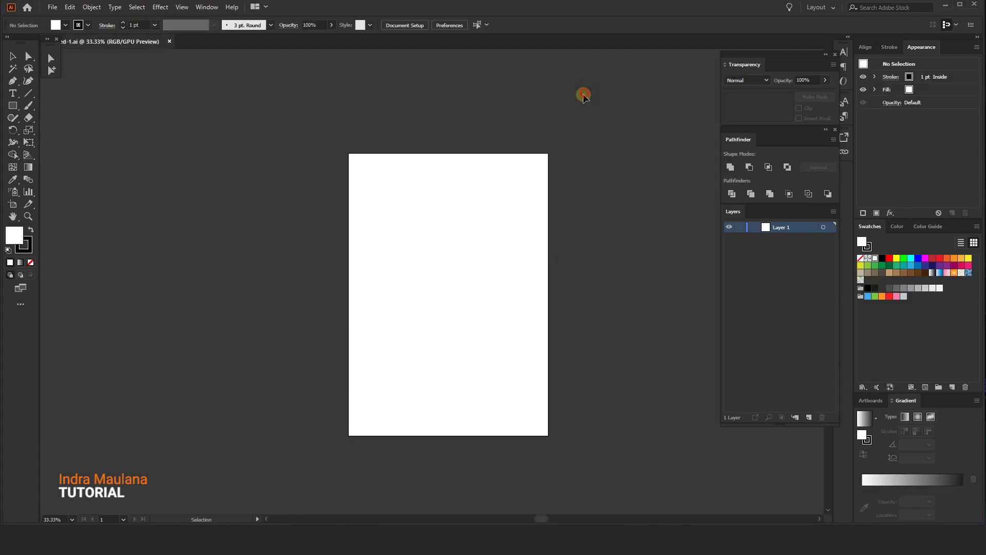
# Draw a 595 × 842 px rectangle covering the whole artboard, with a white fill and no stroke.
pyautogui.click(12, 105)
pyautogui.moveTo(348, 153)
pyautogui.mouseDown()
pyautogui.moveTo(523, 416)
pyautogui.moveTo(548, 435)
pyautogui.mouseUp()
pyautogui.click(12, 55)
pyautogui.press('x')
pyautogui.press('/')
pyautogui.press('x')
pyautogui.click(30, 240)
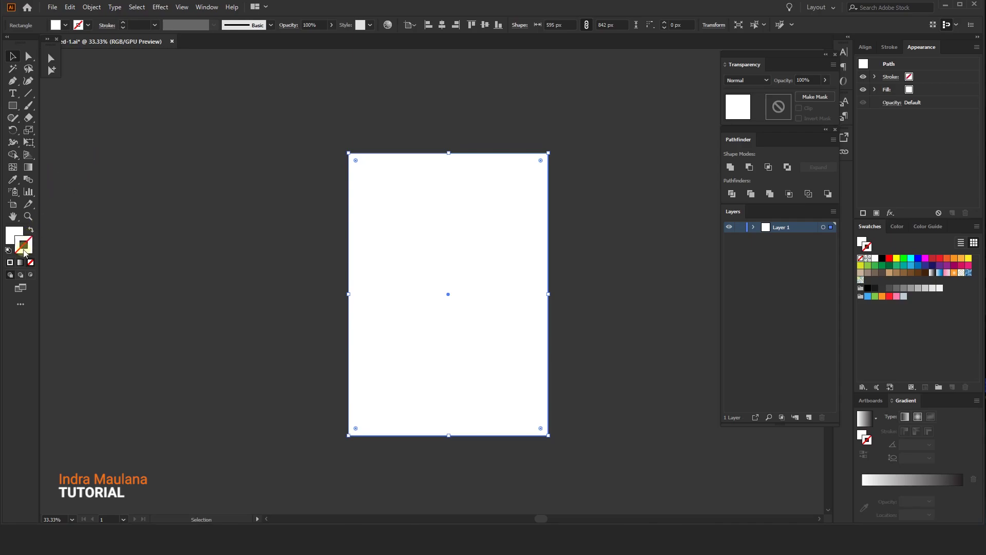
pyautogui.click(86, 26)
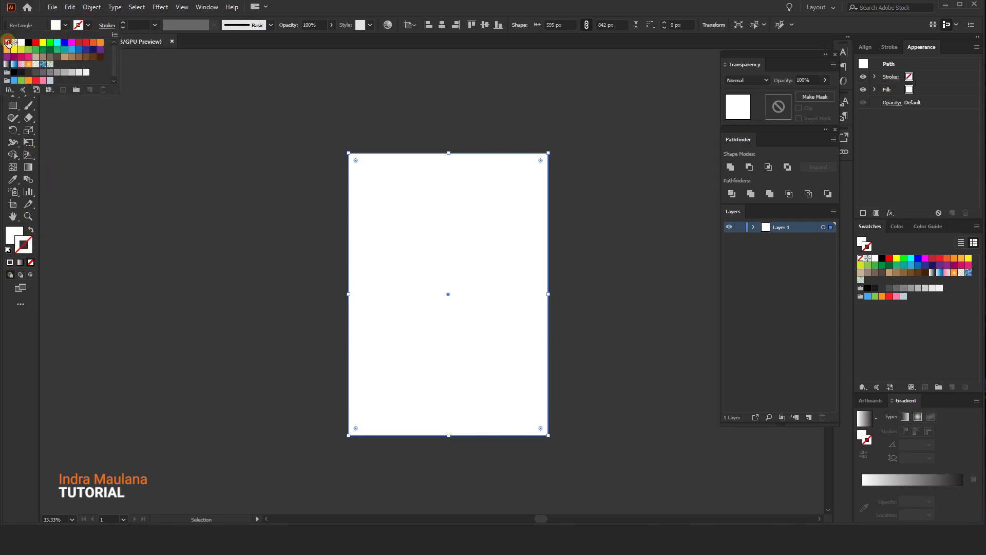
pyautogui.click(74, 240)
# Fill the artboard rectangle with a white-to-black linear gradient.
pyautogui.click(20, 234)
pyautogui.click(176, 213)
pyautogui.moveTo(334, 219); pyautogui.dragTo(310, 218)
pyautogui.click(380, 204)
pyautogui.moveTo(674, 192); pyautogui.dragTo(650, 192)
pyautogui.click(920, 487)
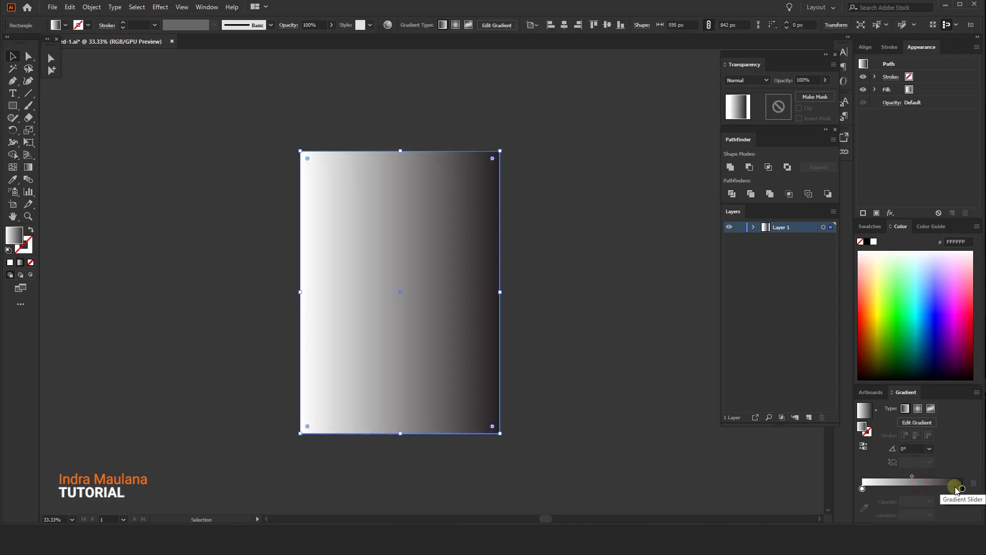
# Replace the white stop of the rectangle's gradient with a dark grey one, keeping the dark end stop.
pyautogui.doubleClick(959, 487)
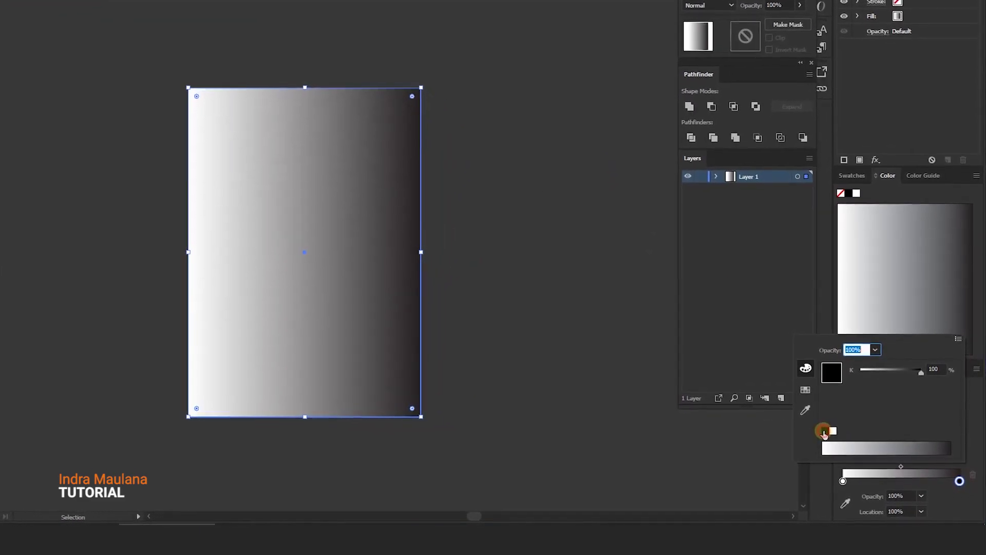
pyautogui.click(953, 486)
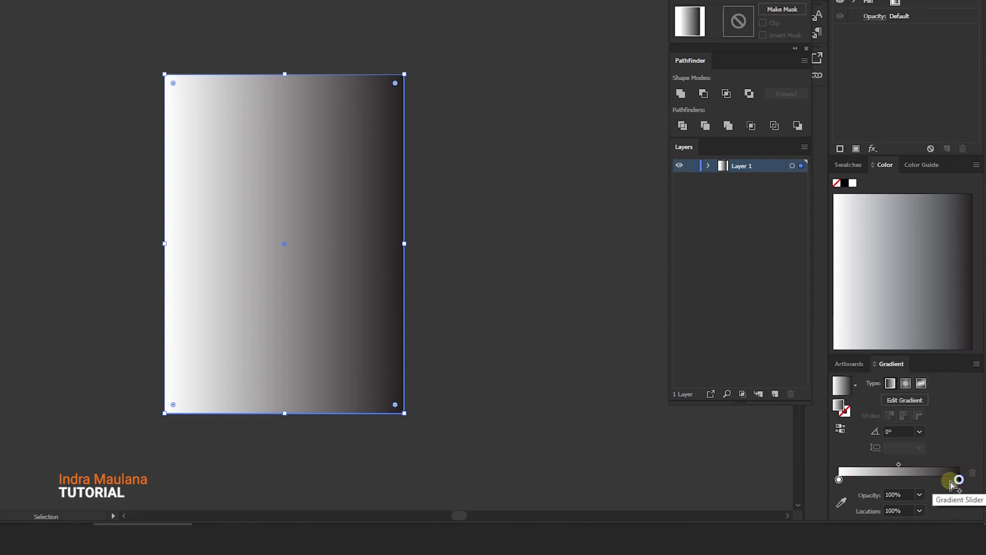
pyautogui.click(952, 483)
pyautogui.moveTo(951, 480); pyautogui.dragTo(916, 481)
pyautogui.moveTo(838, 480); pyautogui.dragTo(792, 481)
# Switch both gradient stops to the RGB colour model and set the starting stop to black (000000).
pyautogui.doubleClick(959, 479)
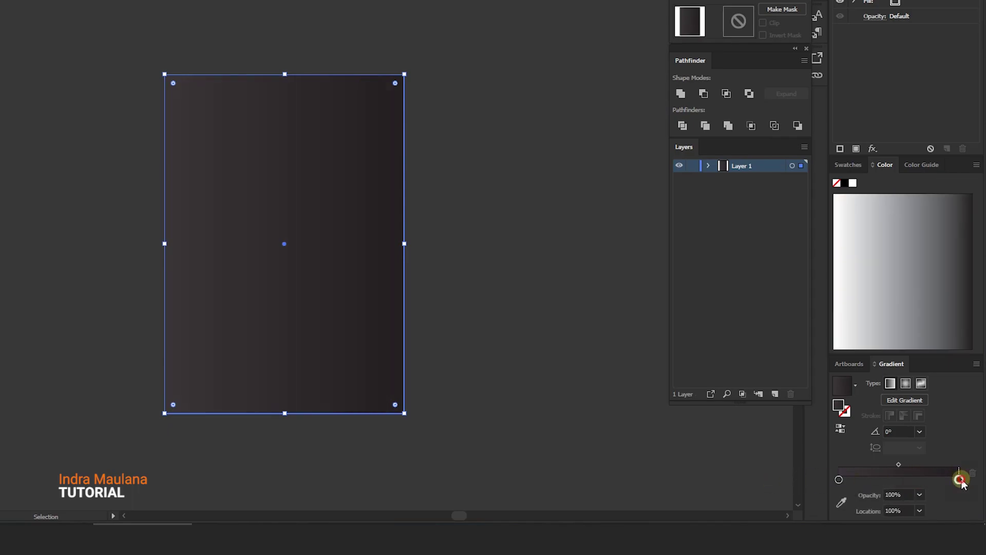
pyautogui.click(958, 333)
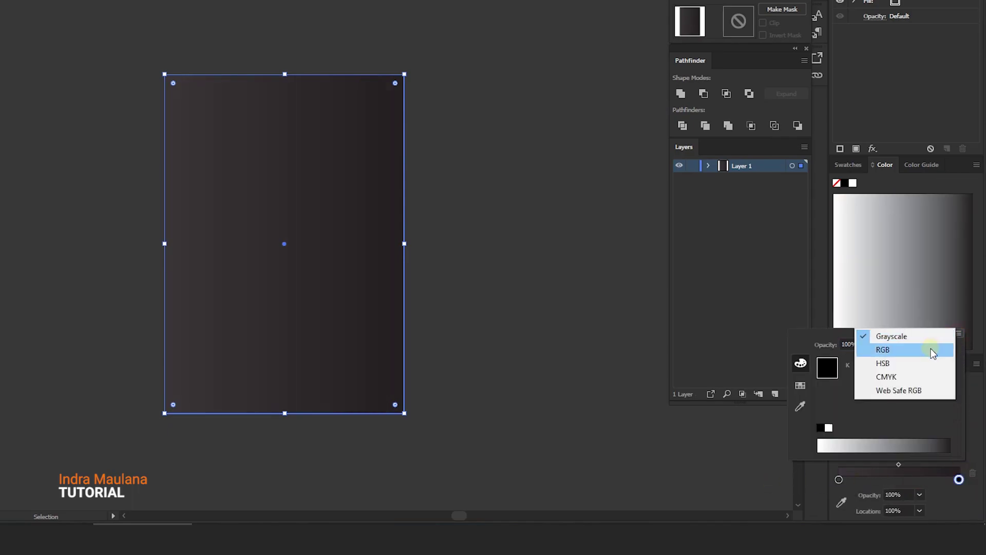
pyautogui.click(932, 350)
pyautogui.click(839, 479)
pyautogui.doubleClick(838, 479)
pyautogui.click(958, 333)
pyautogui.click(932, 349)
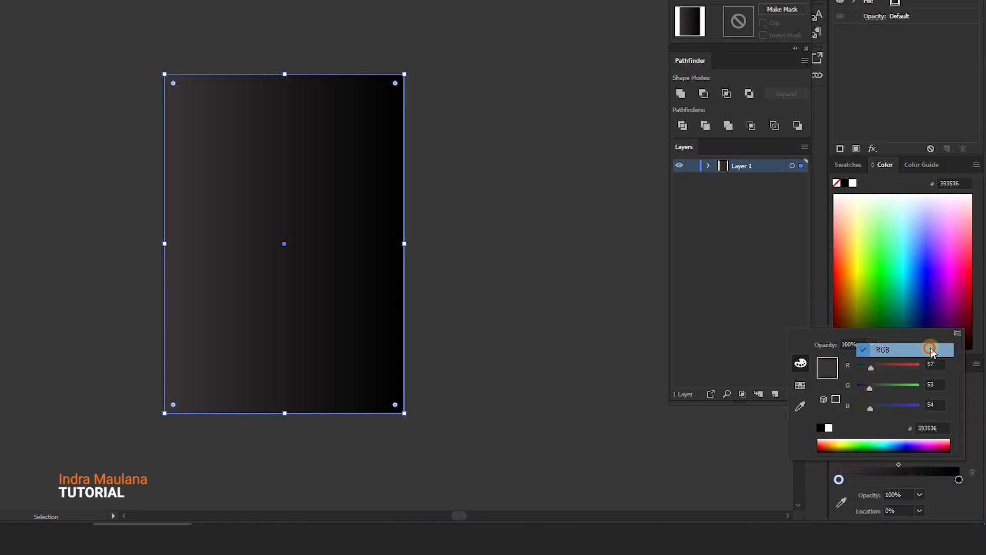
pyautogui.click(820, 428)
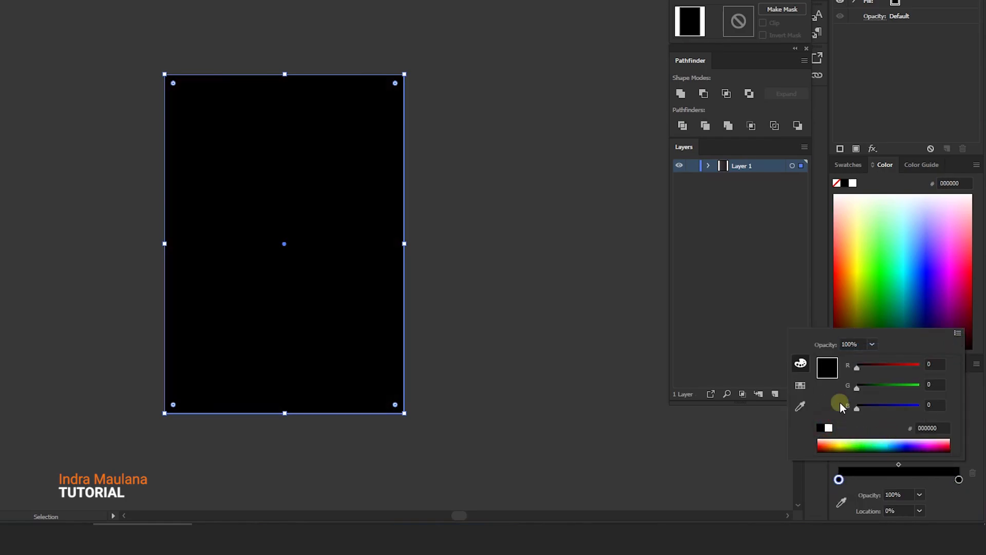
# Switch the starting gradient stop to HSB and set its brightness to 9.02%.
pyautogui.click(957, 333)
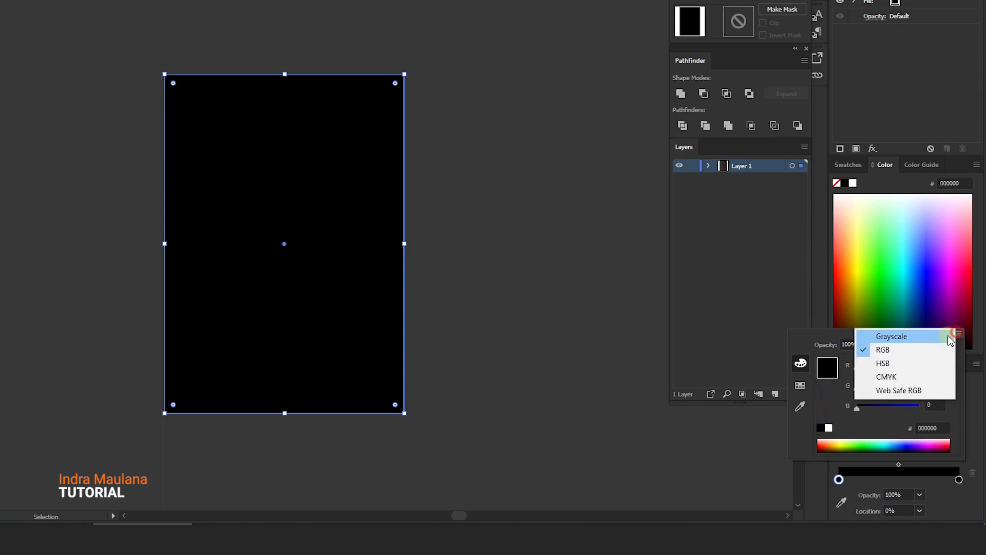
pyautogui.click(921, 364)
pyautogui.moveTo(859, 408); pyautogui.dragTo(862, 409)
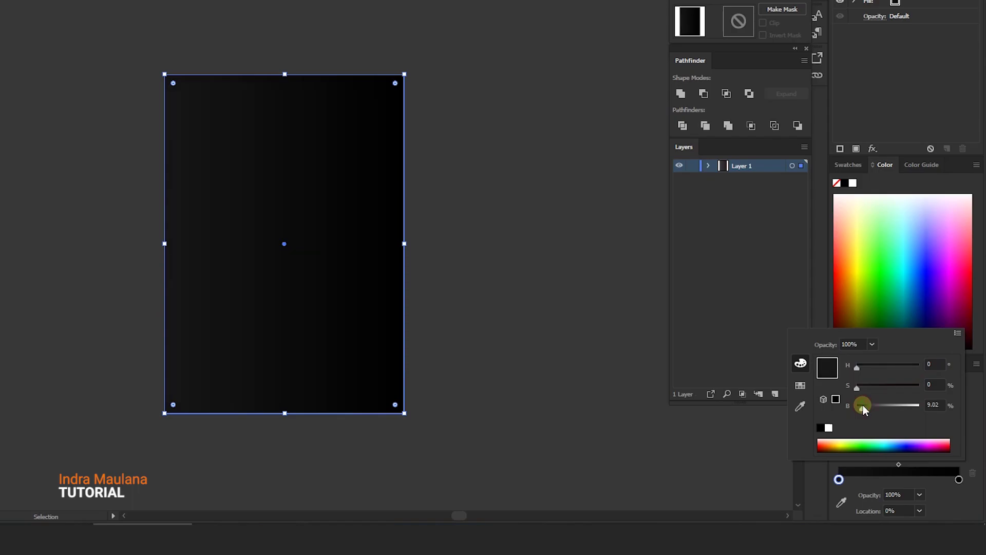
pyautogui.press('Escape')
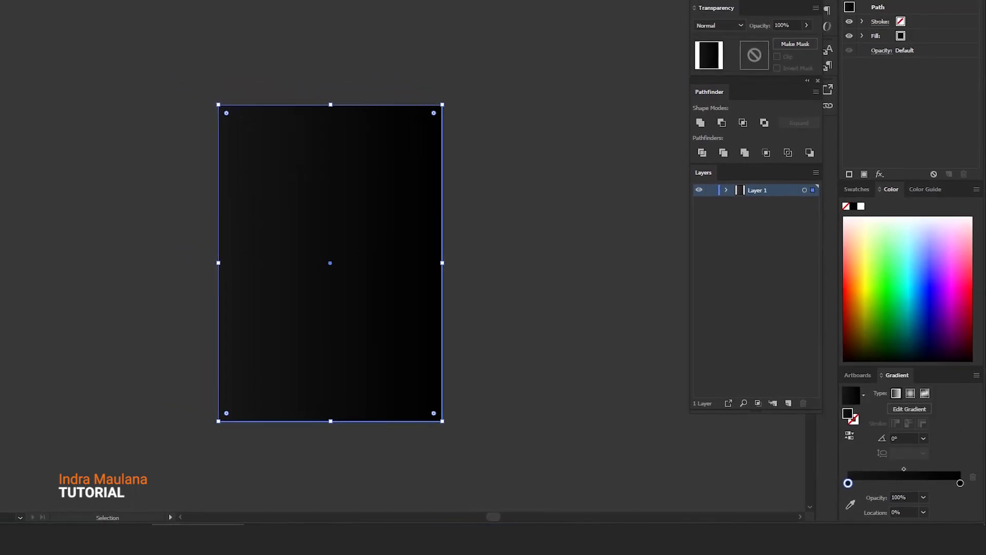
# Redirect the gradient diagonally from the rectangle's upper-left corner to its lower-right corner, at about -57°.
pyautogui.press('g')
pyautogui.moveTo(238, 102); pyautogui.dragTo(337, 282)
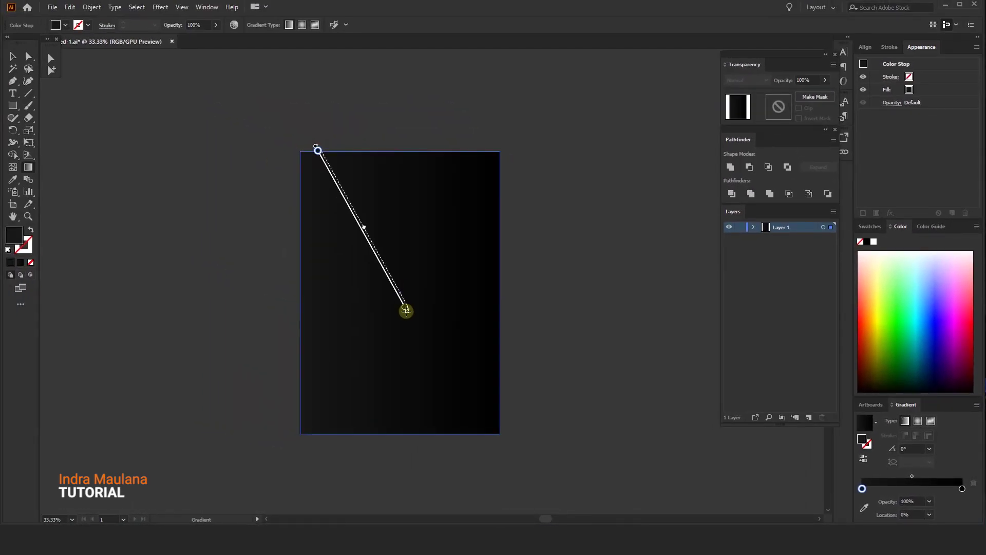
pyautogui.moveTo(406, 310); pyautogui.dragTo(456, 403)
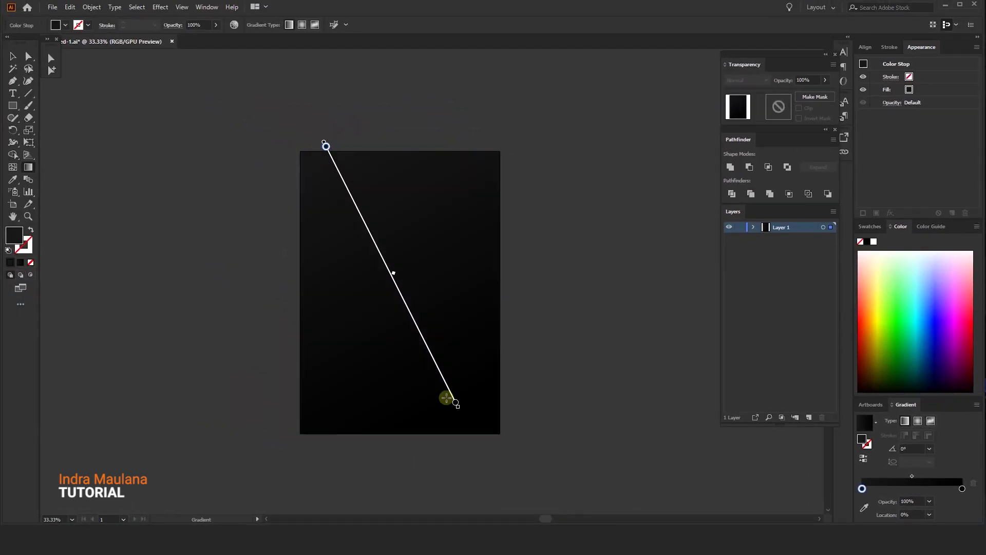
pyautogui.moveTo(310, 156); pyautogui.dragTo(492, 432)
# Raise the starting gradient stop's brightness to 16.08% and deselect the background rectangle.
pyautogui.doubleClick(862, 488)
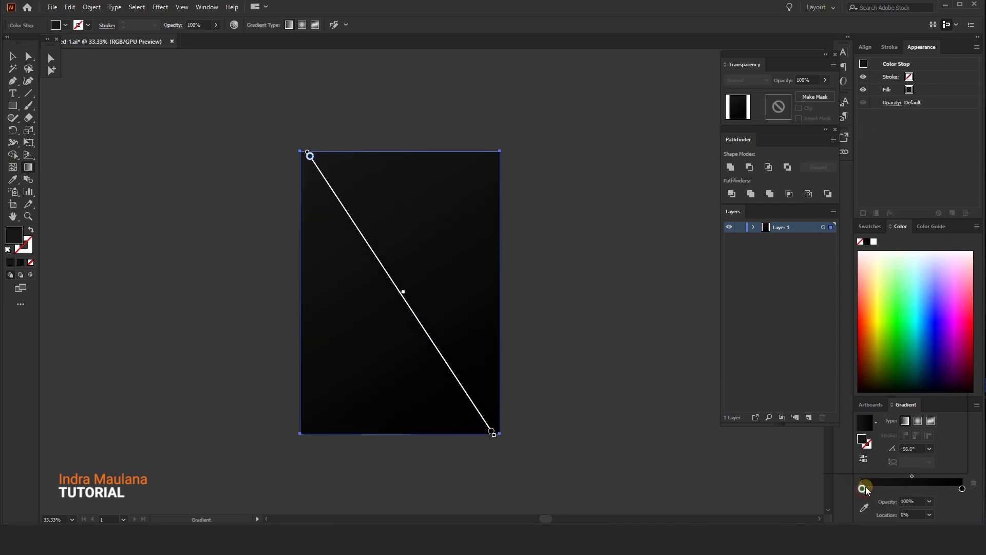
pyautogui.moveTo(881, 430); pyautogui.dragTo(886, 430)
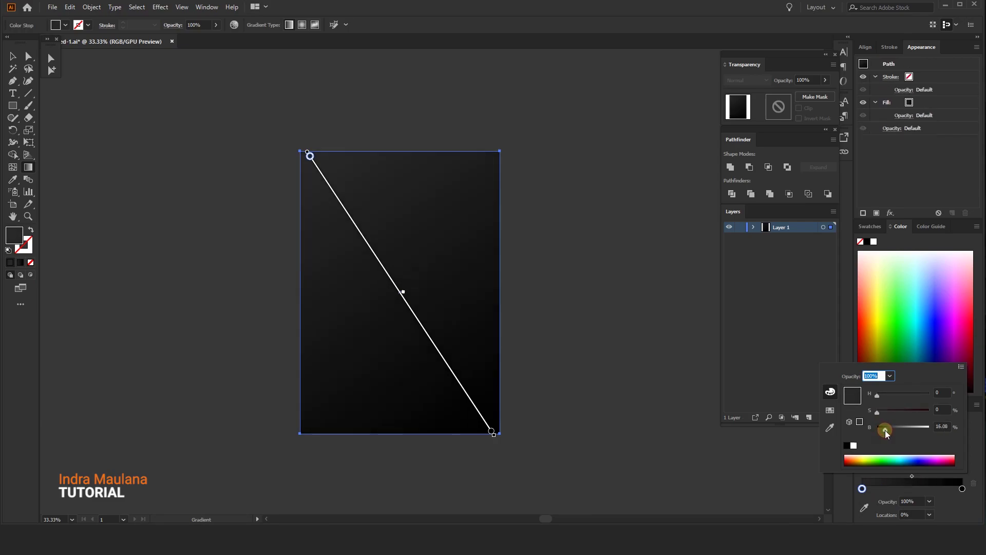
pyautogui.click(12, 56)
pyautogui.click(131, 131)
pyautogui.click(419, 280)
pyautogui.click(530, 211)
pyautogui.moveTo(530, 211); pyautogui.dragTo(519, 238)
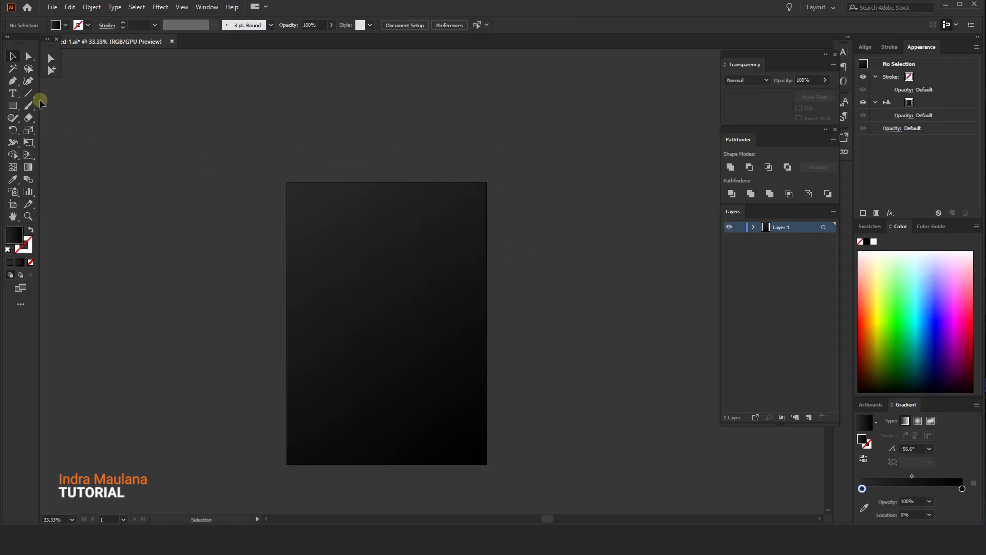
pyautogui.click(14, 81)
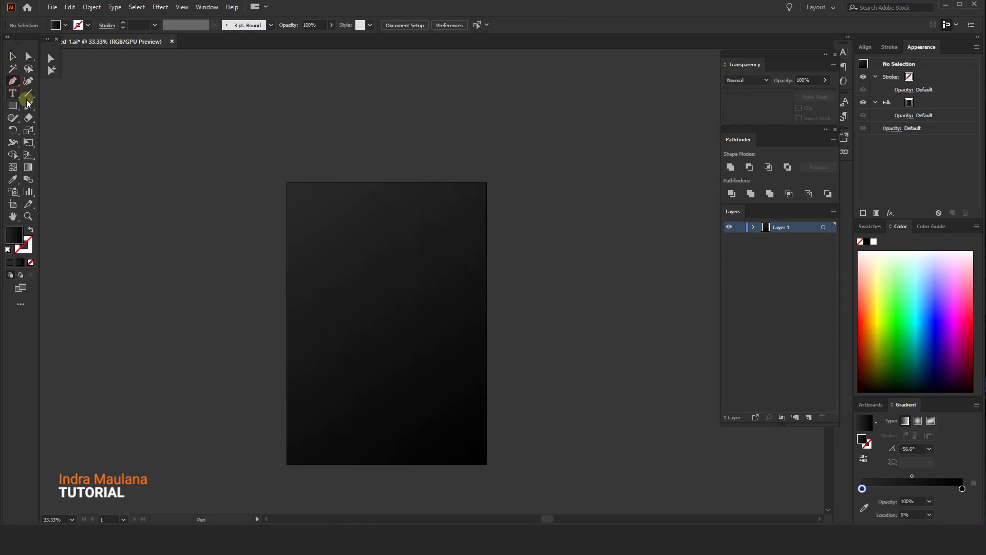
pyautogui.click(496, 379)
pyautogui.click(381, 263)
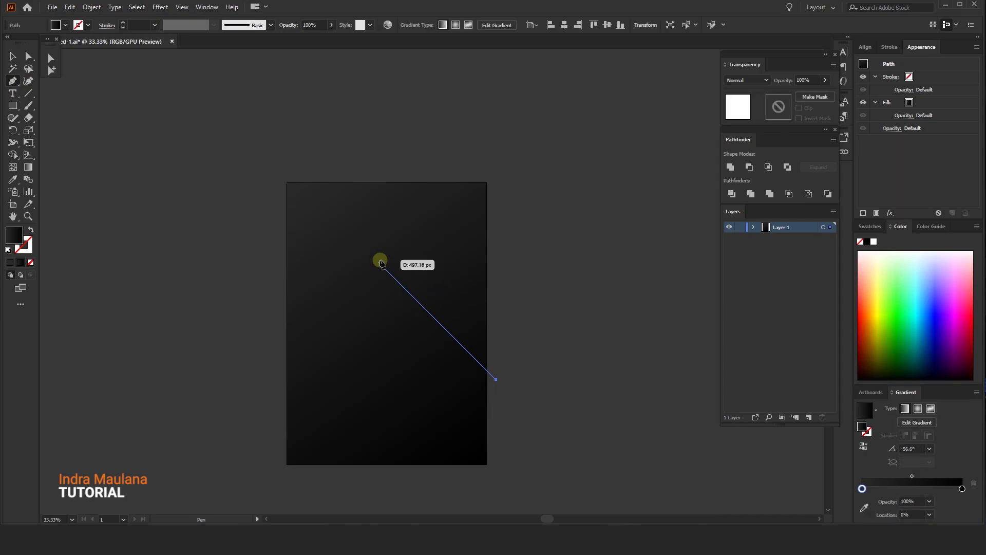
pyautogui.hotkey('ctrl', 'z')
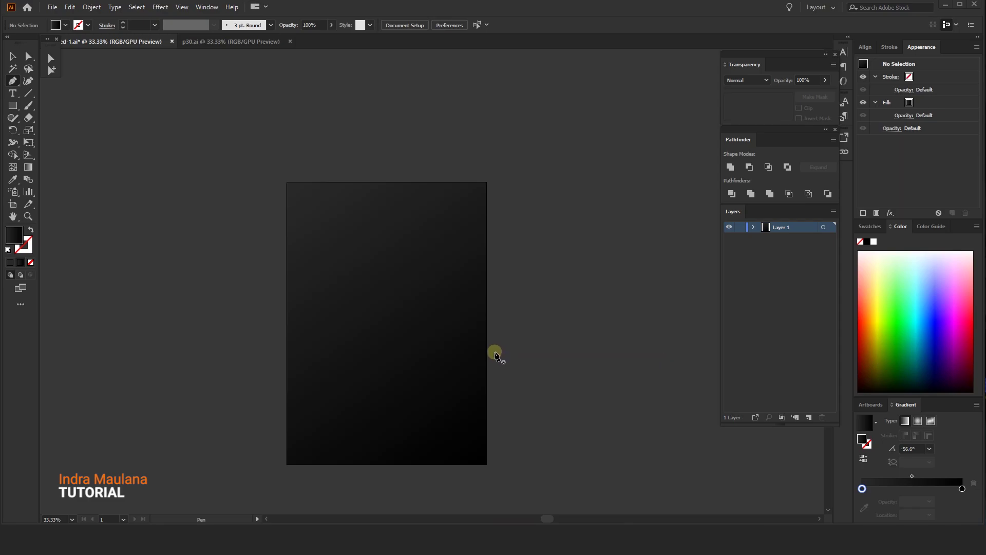
pyautogui.press('v')
pyautogui.click(452, 309)
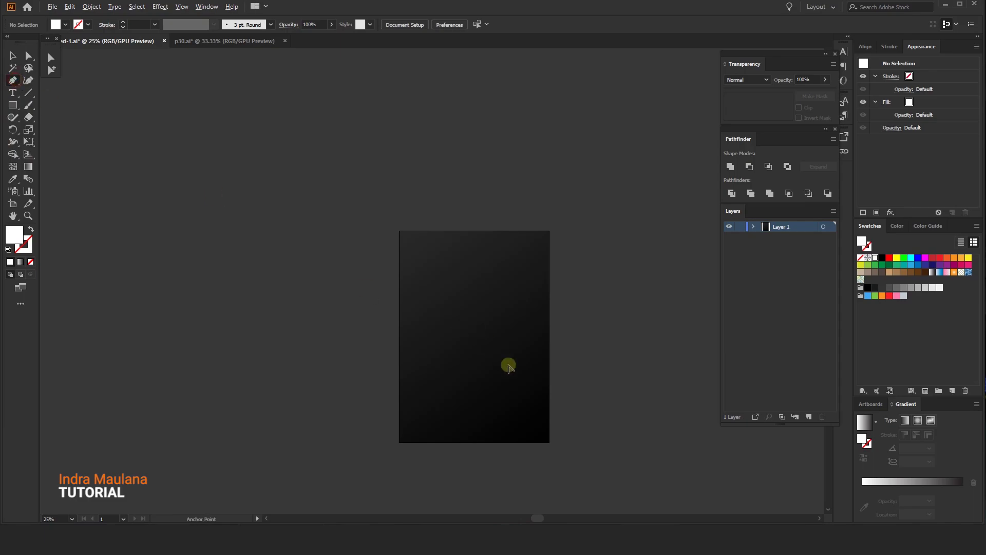
# Draw an open zigzag path with 45° segments, from beyond the artboard's right edge to above its top edge, with a short jog midway.
pyautogui.scroll(1, 508, 365)
pyautogui.moveTo(545, 320); pyautogui.dragTo(502, 340)
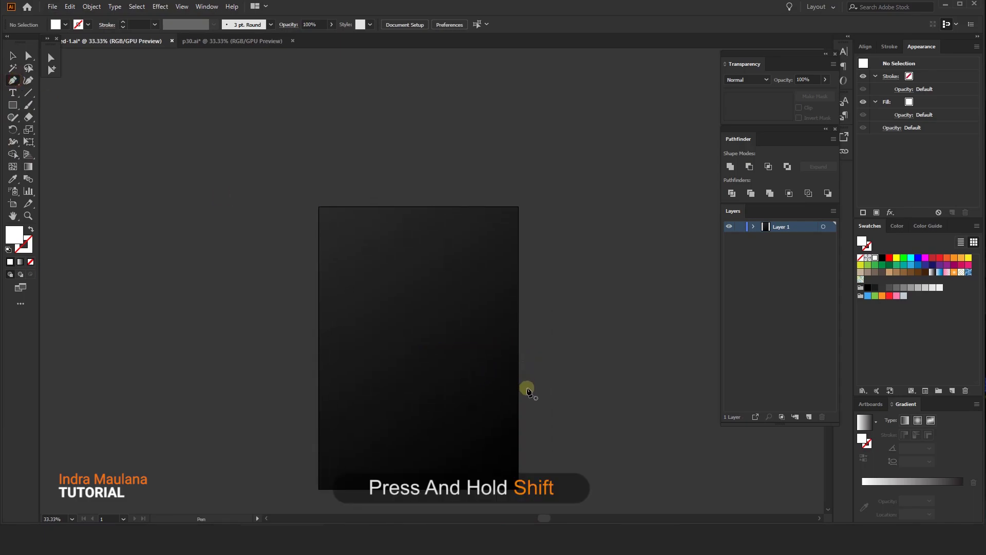
pyautogui.click(527, 387)
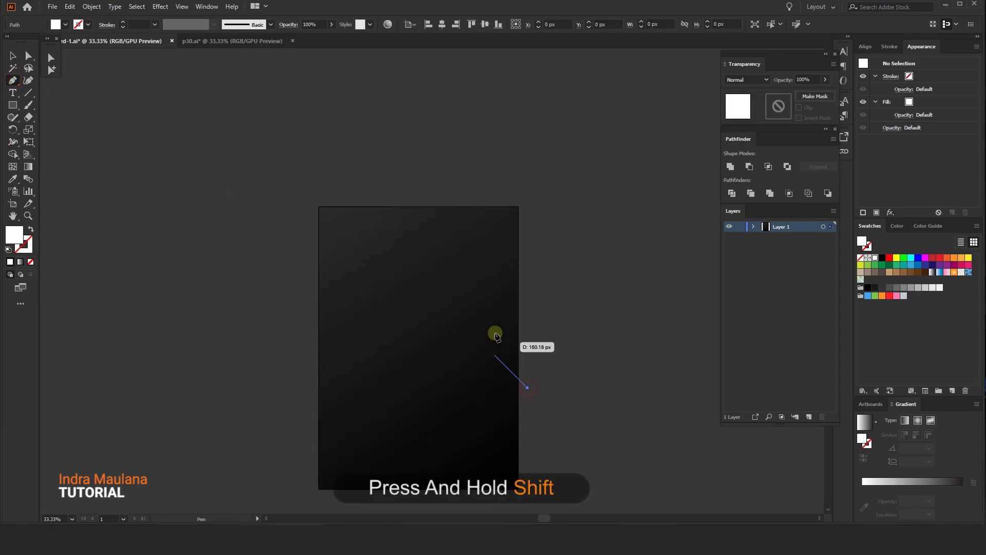
pyautogui.click(441, 301)
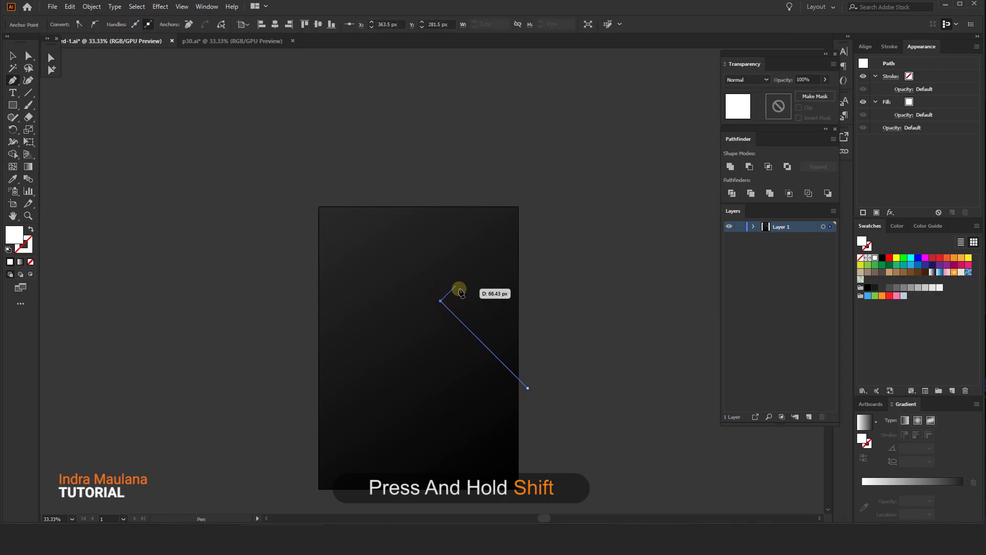
pyautogui.keyDown('shift'); pyautogui.click(458, 283); pyautogui.keyUp('shift')
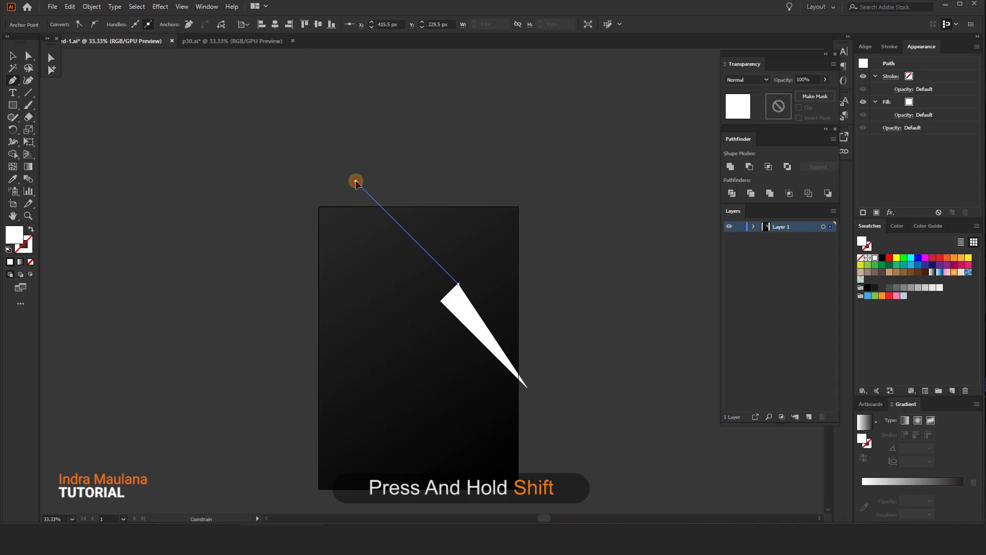
pyautogui.keyDown('shift'); pyautogui.click(356, 181); pyautogui.keyUp('shift')
# Swap the zigzag path's fill and stroke so it has no fill and a white 1 pt stroke.
pyautogui.click(31, 229)
pyautogui.click(12, 55)
pyautogui.click(435, 149)
pyautogui.hscroll(2, 436, 149)
pyautogui.moveTo(503, 383); pyautogui.dragTo(506, 393)
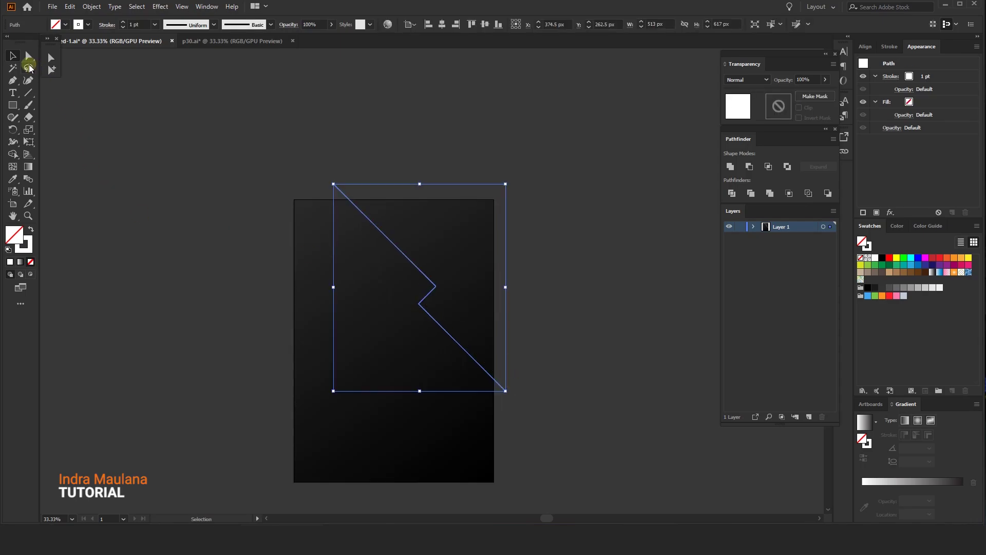
# Round the zigzag path's two middle corners together into a smooth S-shaped bend.
pyautogui.click(28, 55)
pyautogui.click(435, 286)
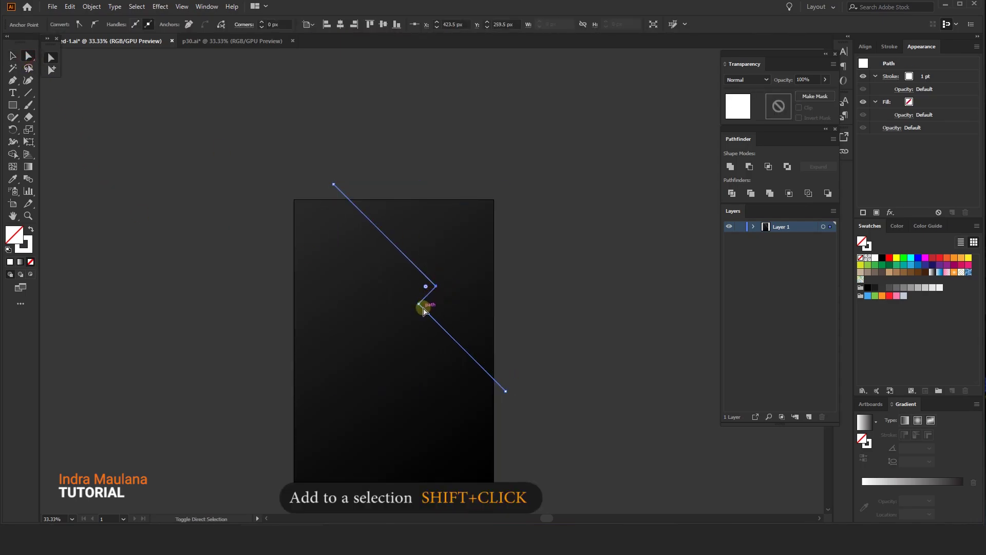
pyautogui.keyDown('shift'); pyautogui.click(421, 305); pyautogui.keyUp('shift')
pyautogui.moveTo(427, 304); pyautogui.dragTo(439, 307)
pyautogui.click(586, 309)
pyautogui.moveTo(580, 343); pyautogui.dragTo(547, 338)
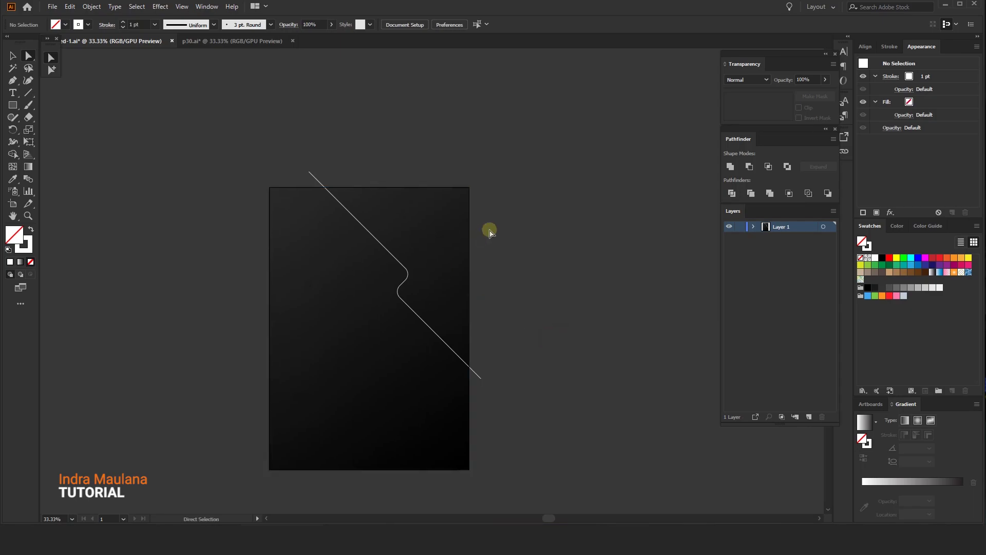
pyautogui.moveTo(488, 229); pyautogui.dragTo(489, 245)
pyautogui.moveTo(546, 363); pyautogui.dragTo(559, 344)
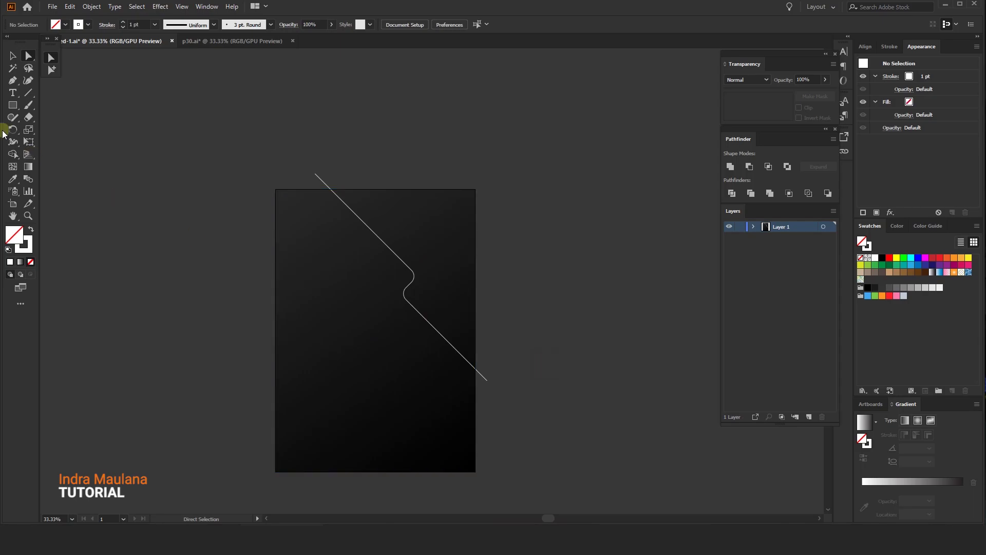
# Move the curved path slightly to the left and enlarge it a little so both ends overhang the artboard.
pyautogui.click(13, 56)
pyautogui.moveTo(417, 277); pyautogui.dragTo(407, 282)
pyautogui.moveTo(483, 385); pyautogui.dragTo(488, 395)
pyautogui.click(531, 357)
pyautogui.moveTo(536, 359); pyautogui.dragTo(519, 360)
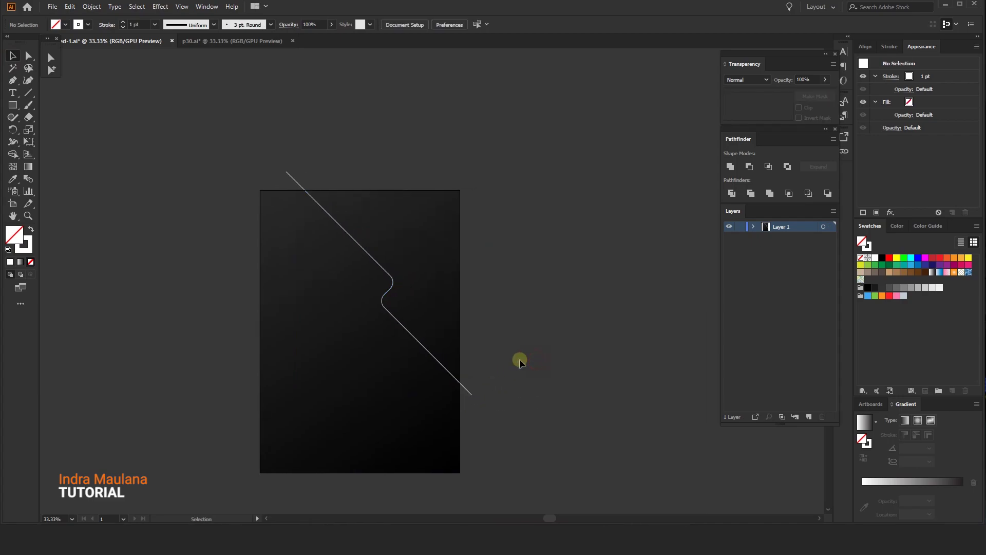
# Extend the curved path with the Pen tool around the artboard's upper-right corner and close it into a shape.
pyautogui.click(19, 79)
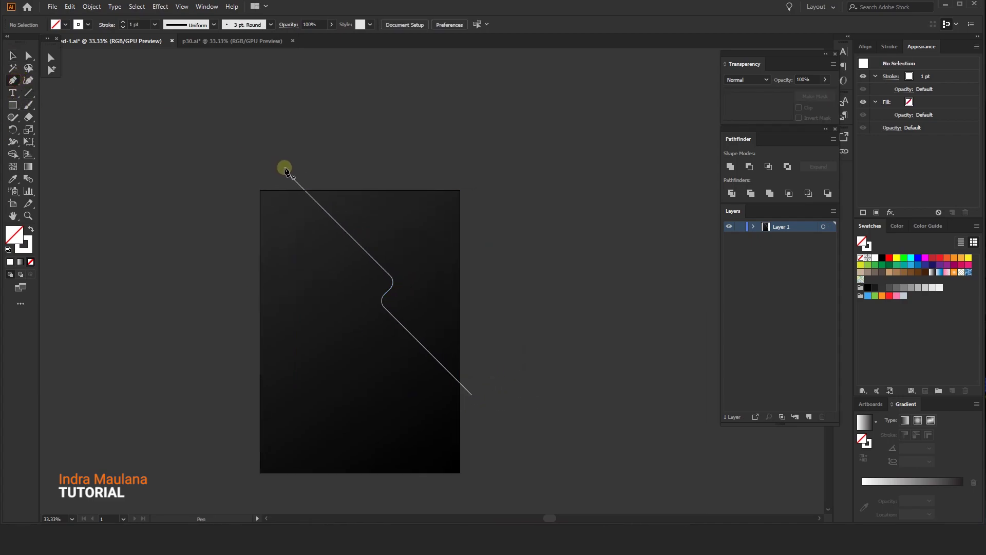
pyautogui.click(286, 172)
pyautogui.click(514, 152)
pyautogui.click(558, 331)
pyautogui.click(472, 393)
pyautogui.click(14, 57)
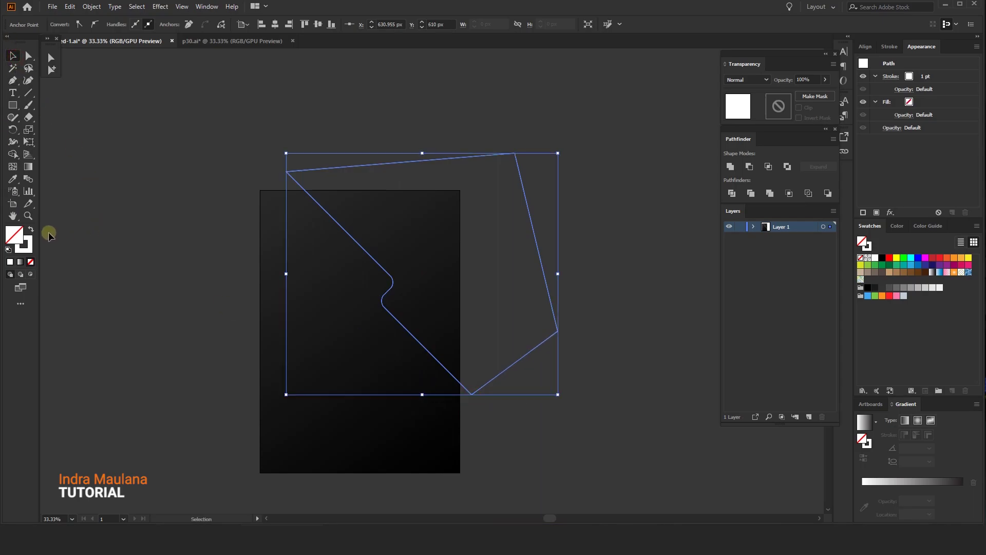
# Give the closed zigzag shape a white fill and trim off its part outside the artboard with the Shape Builder tool.
pyautogui.click(32, 228)
pyautogui.moveTo(627, 264); pyautogui.dragTo(373, 397)
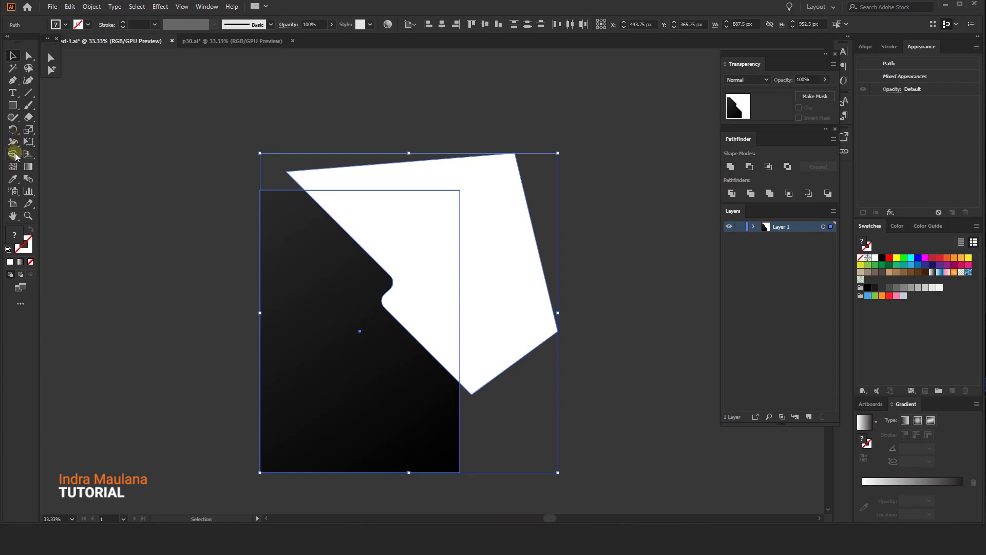
pyautogui.click(13, 154)
pyautogui.moveTo(609, 304); pyautogui.dragTo(610, 304)
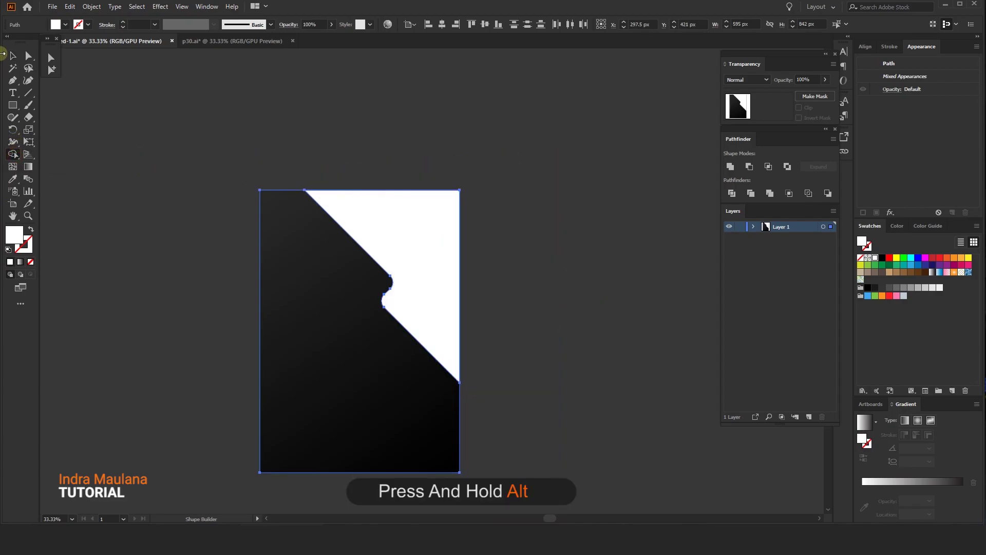
pyautogui.click(13, 52)
pyautogui.click(250, 70)
pyautogui.moveTo(443, 234); pyautogui.dragTo(470, 304)
pyautogui.click(590, 216)
pyautogui.hotkey('ctrl', 'z')
pyautogui.click(537, 253)
pyautogui.click(396, 242)
pyautogui.click(559, 194)
pyautogui.moveTo(513, 414); pyautogui.dragTo(509, 381)
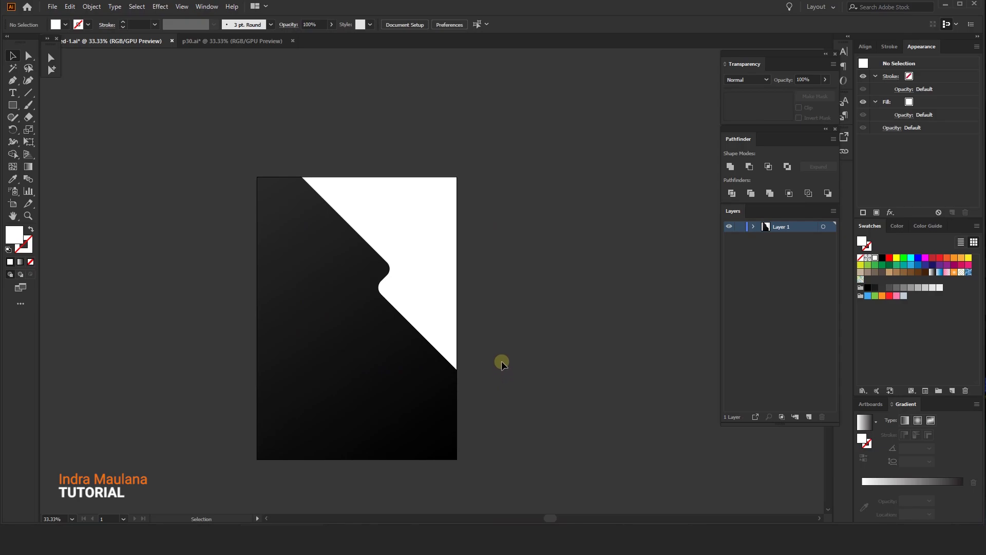
# Fill the white corner shape with a dark grey swatch and deselect it.
pyautogui.click(393, 234)
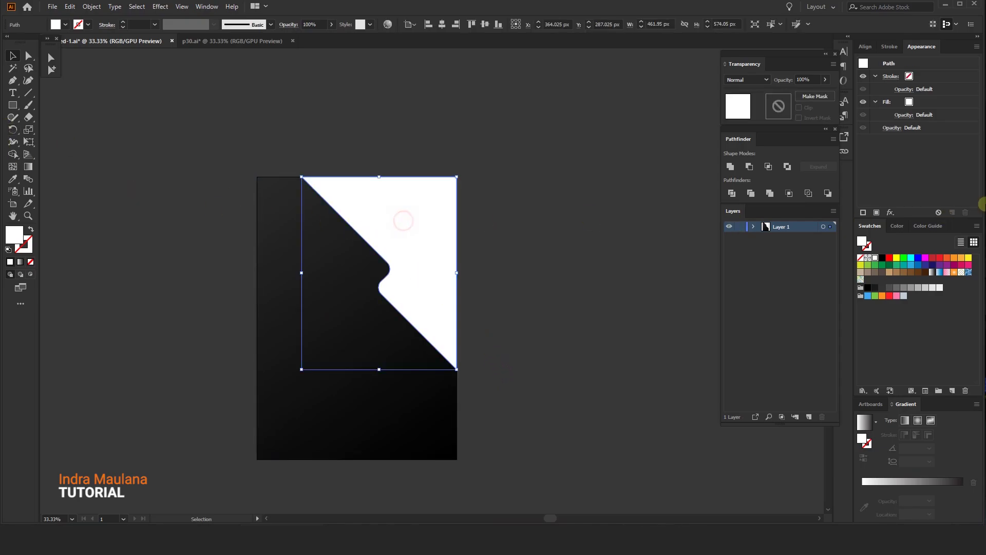
pyautogui.click(876, 288)
pyautogui.click(883, 288)
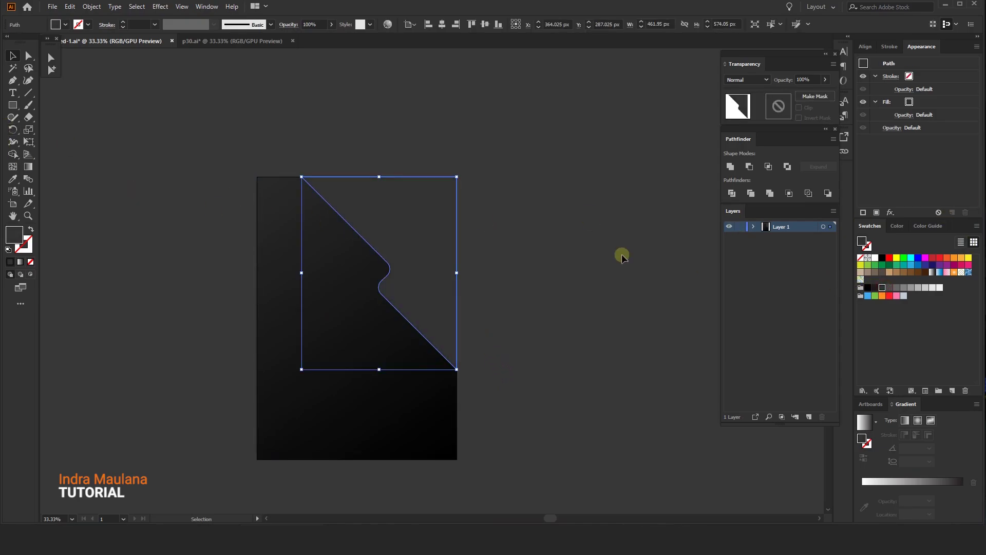
pyautogui.click(619, 254)
pyautogui.moveTo(541, 244); pyautogui.dragTo(550, 249)
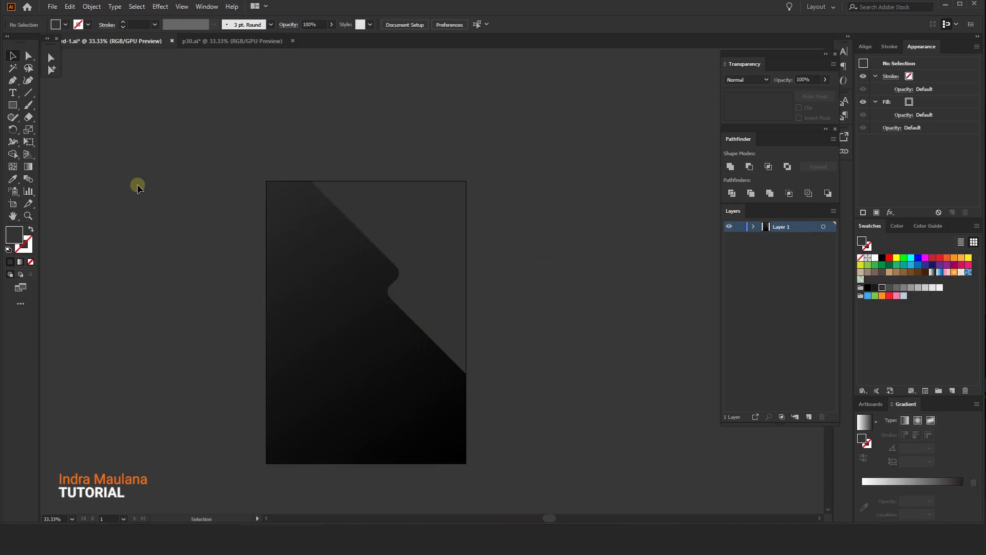
# Draw a rectangle about 128 × 661 px, rotated 45°, and place it diagonally over the corner shape's lower edge.
pyautogui.moveTo(142, 216); pyautogui.dragTo(186, 437)
pyautogui.press('v')
pyautogui.click(195, 437)
pyautogui.click(176, 410)
pyautogui.moveTo(188, 437); pyautogui.dragTo(212, 364)
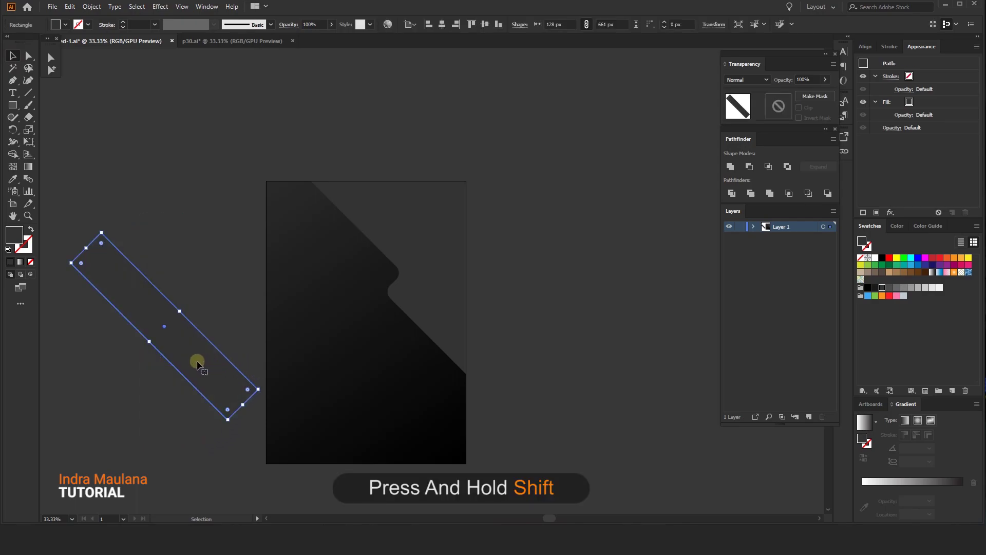
pyautogui.moveTo(170, 345); pyautogui.dragTo(435, 349)
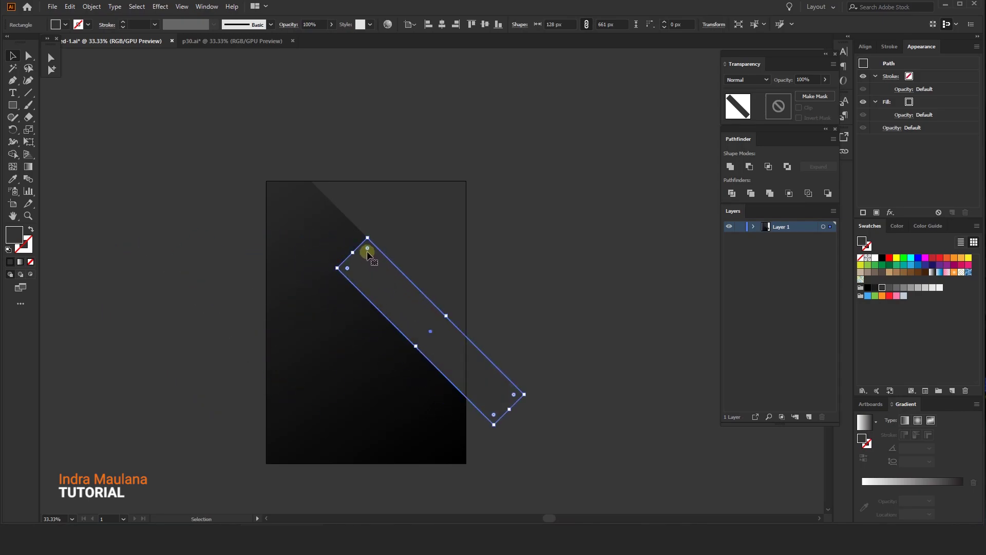
# Round the diagonal rectangle's corners fully to 64 px and fill the resulting pill with solid blue.
pyautogui.moveTo(375, 260); pyautogui.dragTo(471, 368)
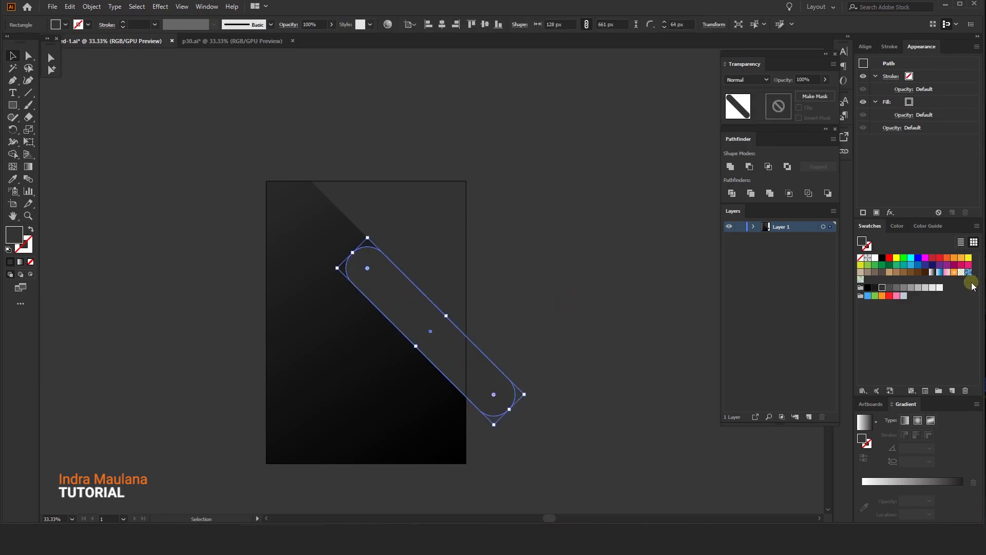
pyautogui.click(924, 265)
pyautogui.click(917, 265)
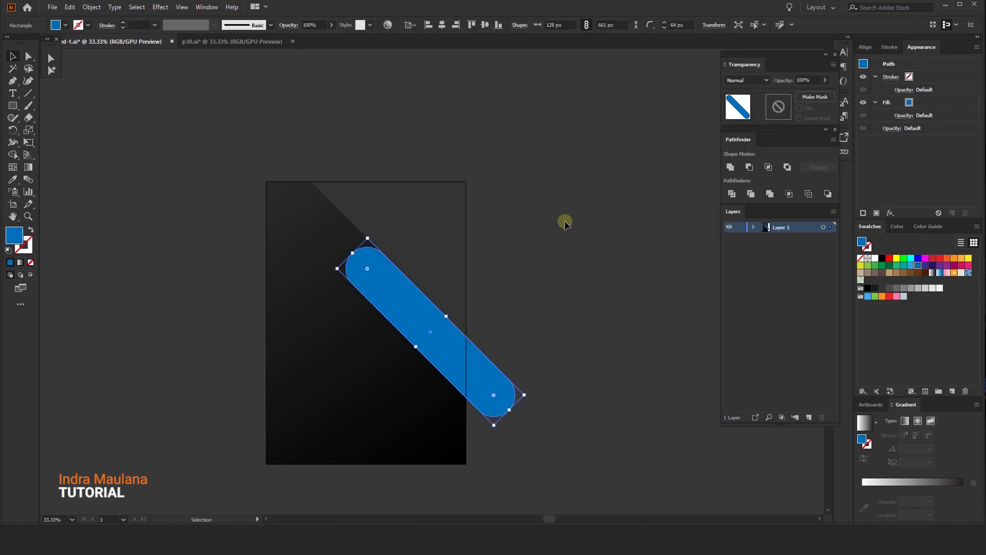
# Arrange the blue pill in the stack between the black background and the dark grey corner shape.
pyautogui.rightClick(418, 314)
pyautogui.moveTo(480, 260)
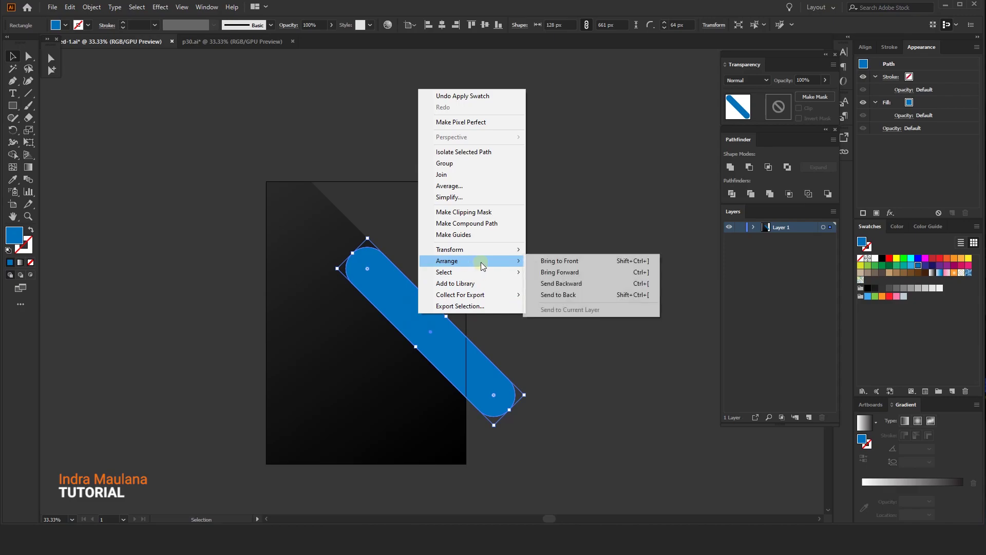
pyautogui.click(572, 293)
pyautogui.click(542, 273)
pyautogui.click(471, 403)
pyautogui.rightClick(477, 391)
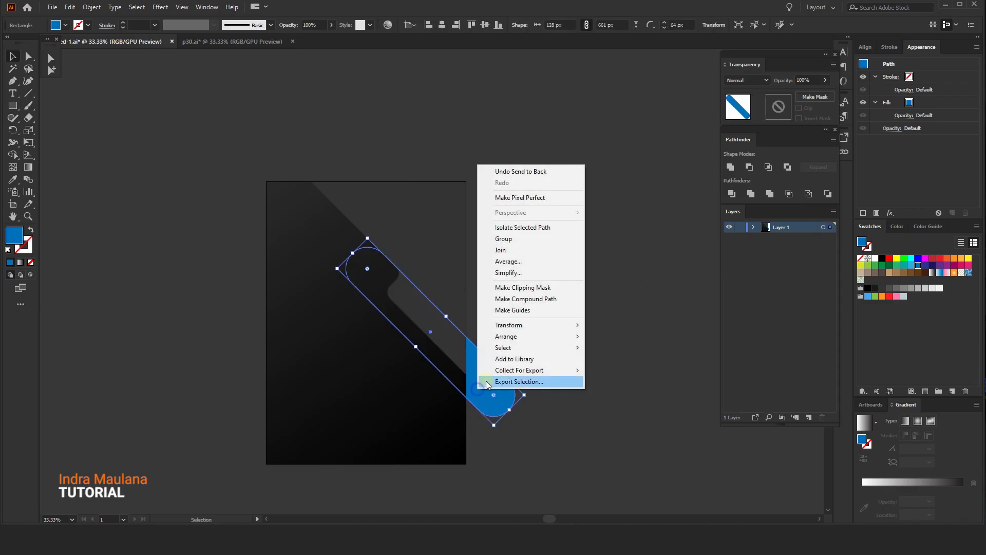
pyautogui.moveTo(541, 336)
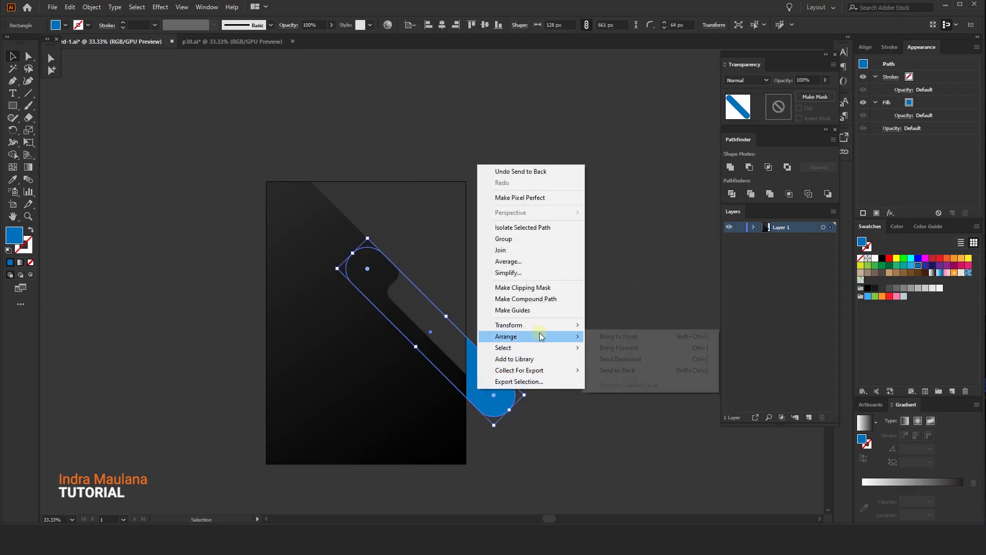
pyautogui.click(624, 347)
pyautogui.click(612, 341)
# Shift the blue pill slightly up and to the left along the diagonal, then deselect it.
pyautogui.moveTo(482, 288); pyautogui.dragTo(501, 331)
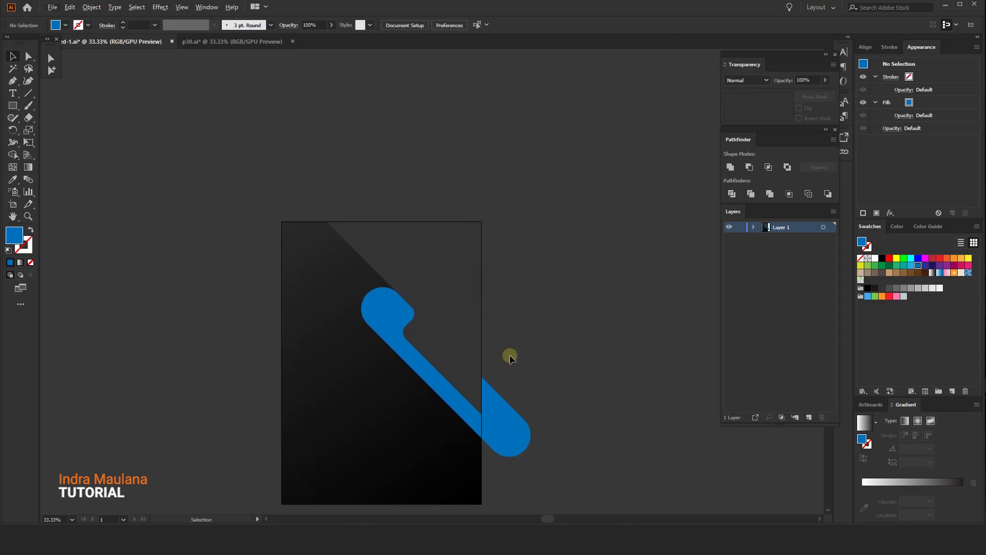
pyautogui.moveTo(507, 441); pyautogui.dragTo(497, 427)
pyautogui.click(539, 343)
pyautogui.hscroll(1, 521, 361)
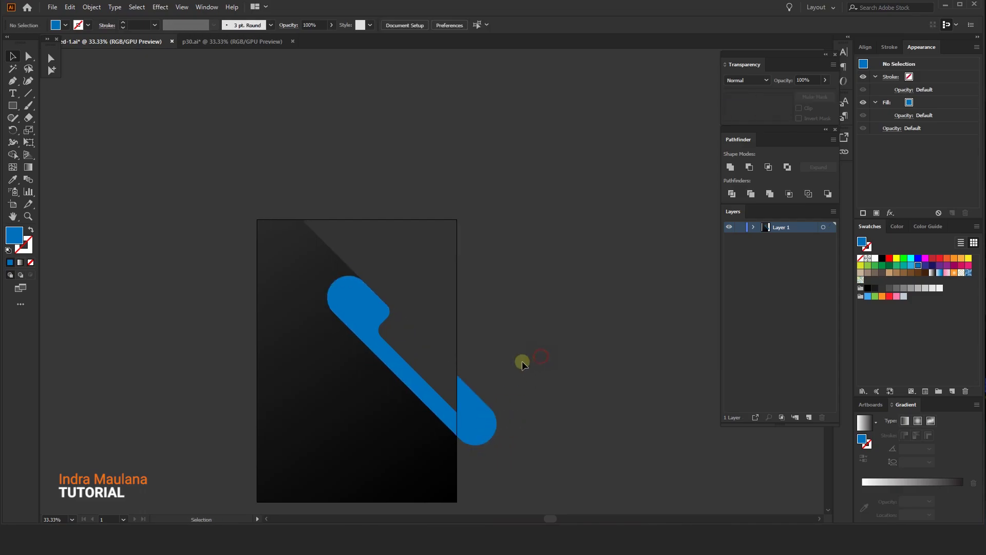
# Apply a linear gradient to the pill, running from light blue to dark navy blue.
pyautogui.click(492, 415)
pyautogui.click(906, 485)
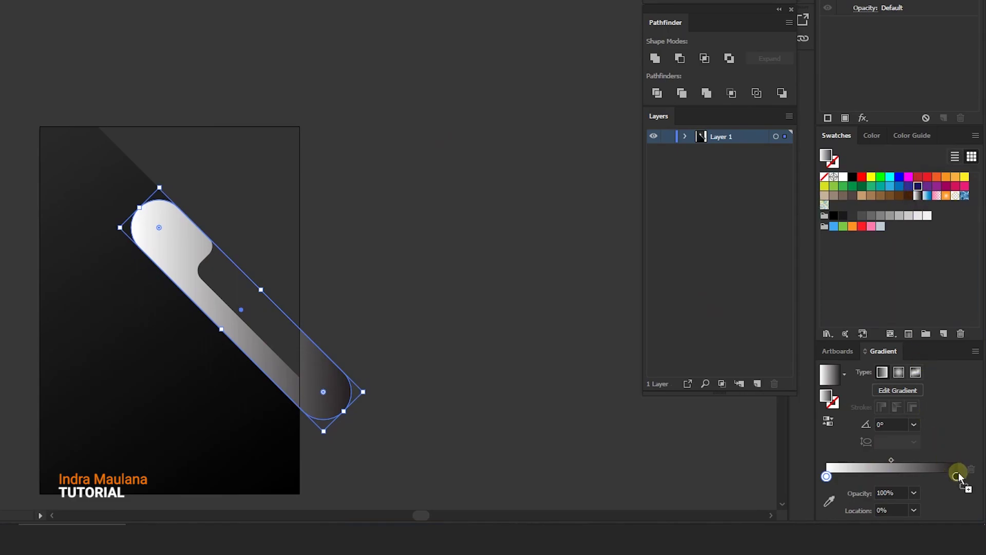
pyautogui.click(956, 477)
pyautogui.click(882, 181)
pyautogui.click(826, 476)
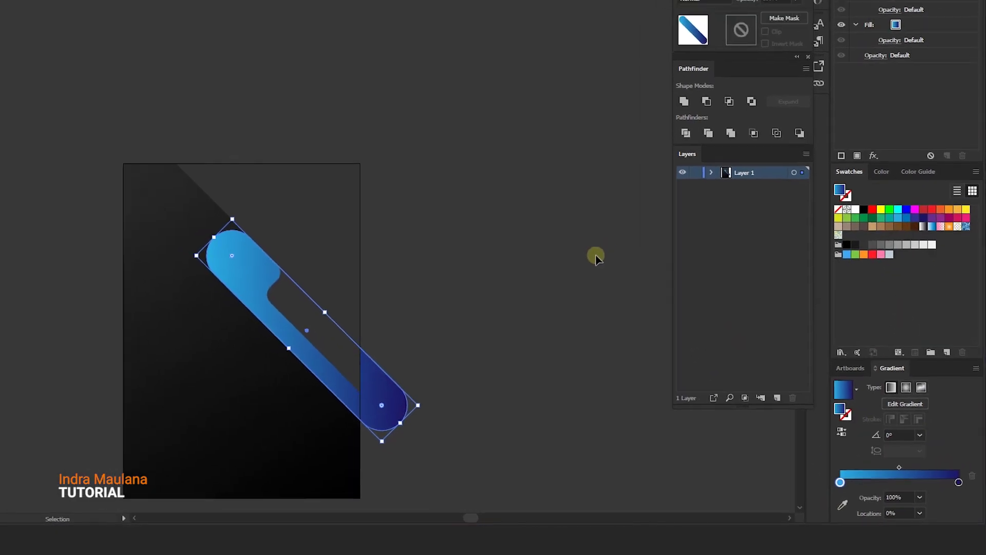
# Redirect the pill's gradient along its length at about -46.2° and move its midpoint slightly toward the light blue end.
pyautogui.click(596, 256)
pyautogui.click(322, 359)
pyautogui.click(28, 170)
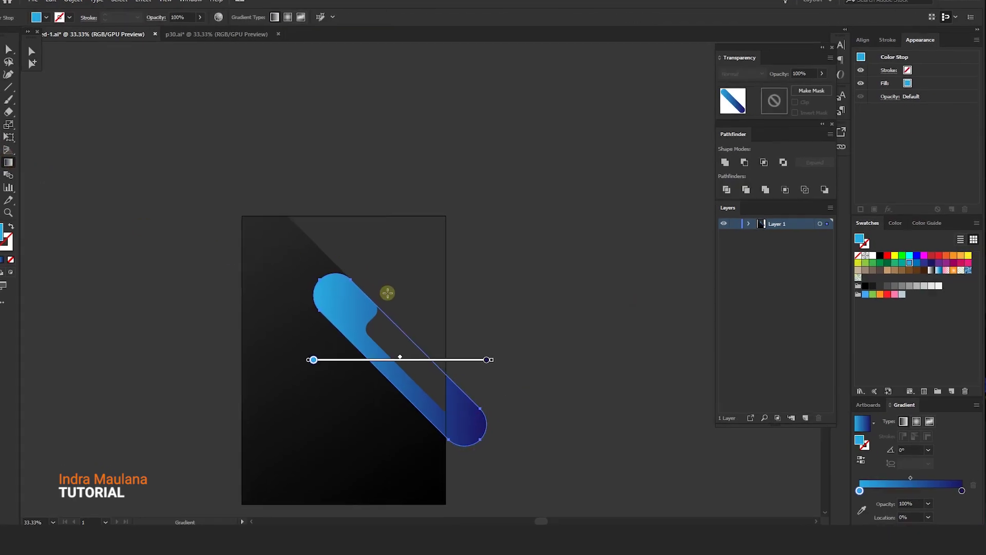
pyautogui.moveTo(349, 283); pyautogui.dragTo(412, 364)
pyautogui.moveTo(148, 212); pyautogui.dragTo(319, 391)
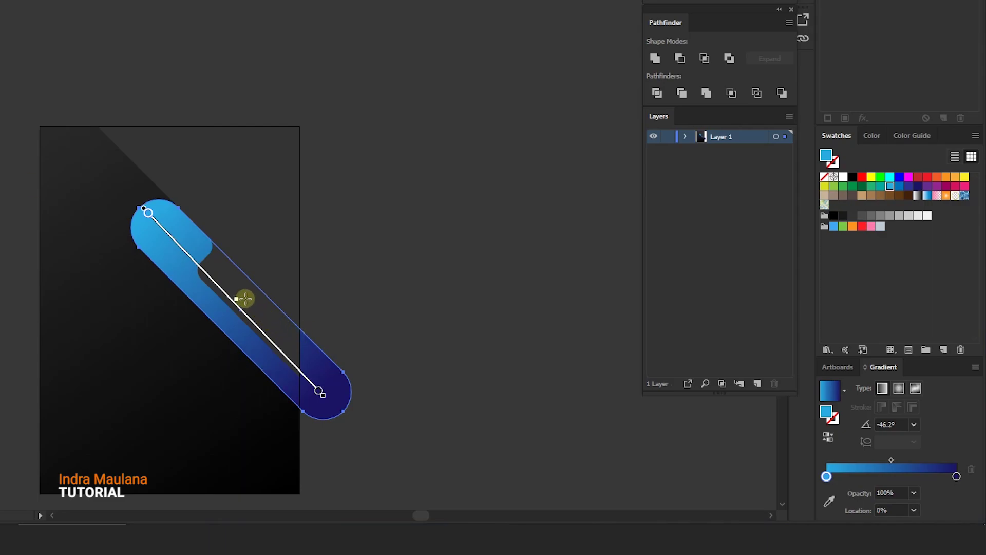
pyautogui.moveTo(236, 300); pyautogui.dragTo(202, 268)
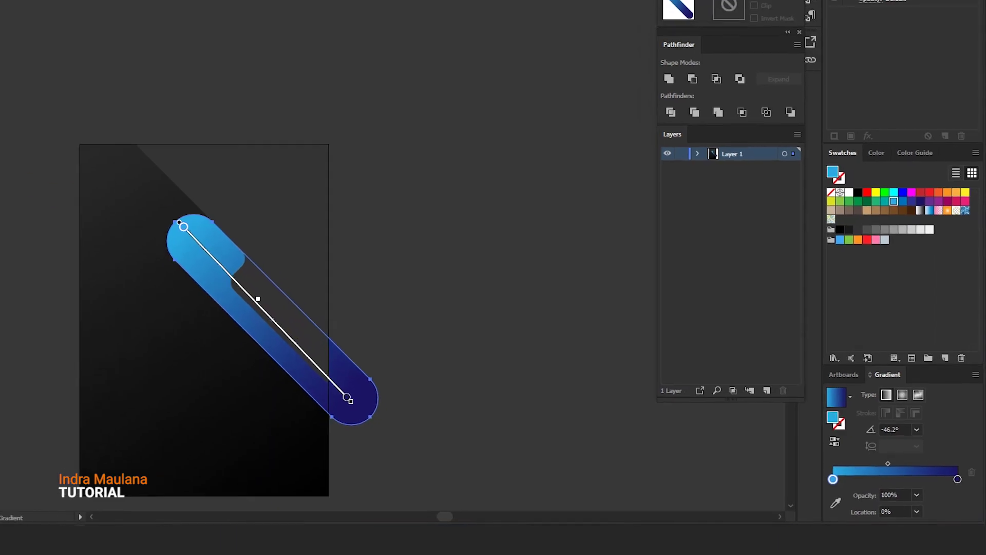
pyautogui.click(13, 56)
pyautogui.click(278, 119)
# Nudge the gradient pill slightly down and to the right, then deselect it.
pyautogui.scroll(1, 436, 323)
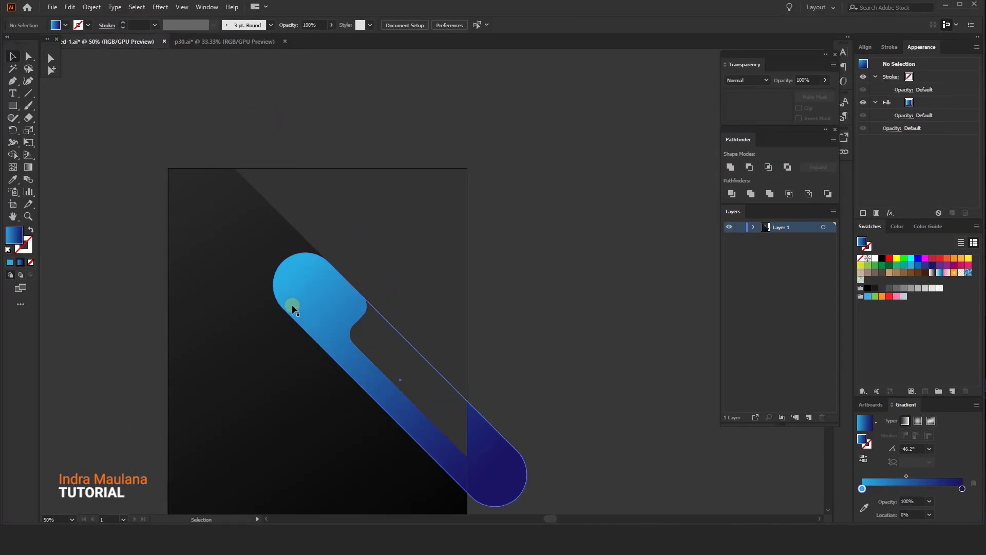
pyautogui.click(315, 291)
pyautogui.click(471, 138)
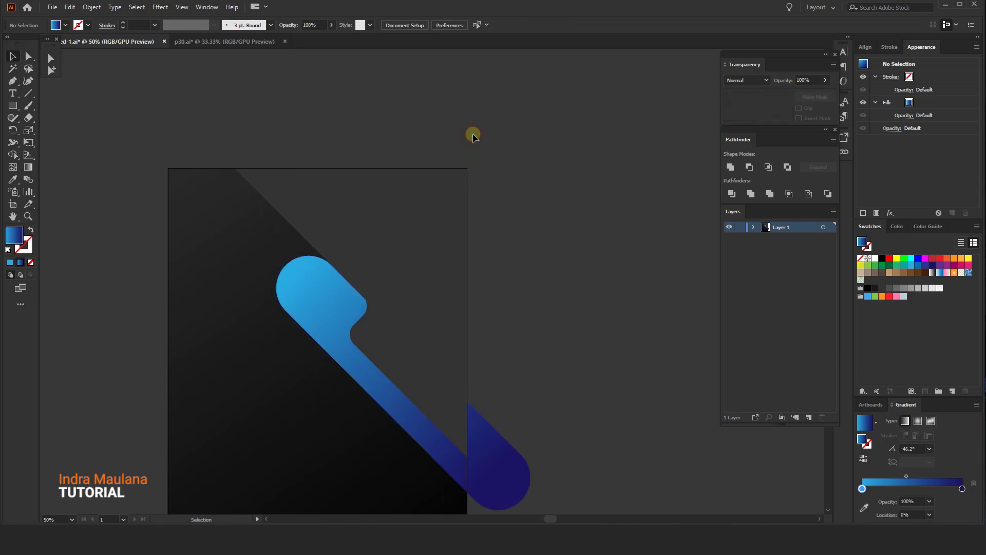
# Duplicate the gradient pill down along the diagonal and bring the copy to the front.
pyautogui.moveTo(473, 134); pyautogui.dragTo(429, 124)
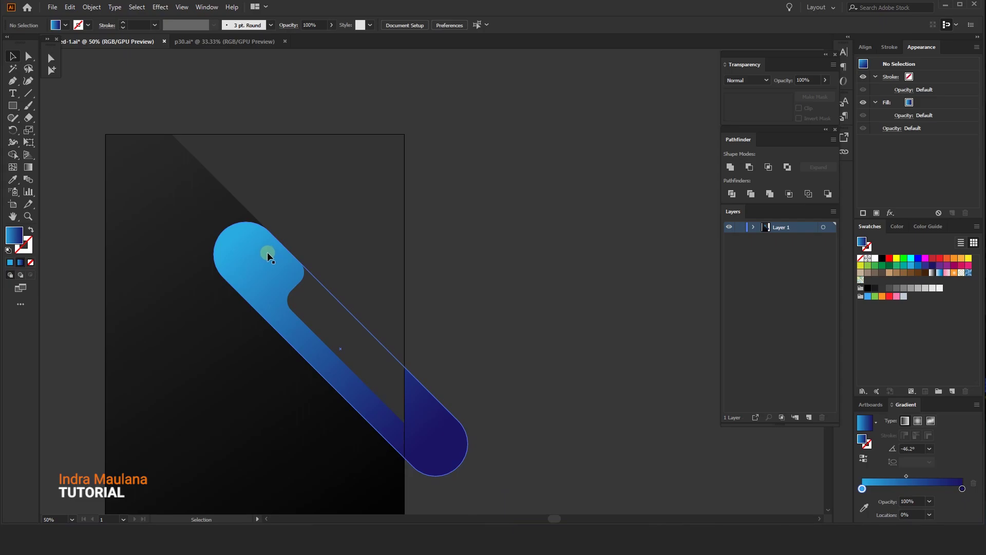
pyautogui.moveTo(268, 254); pyautogui.dragTo(315, 306)
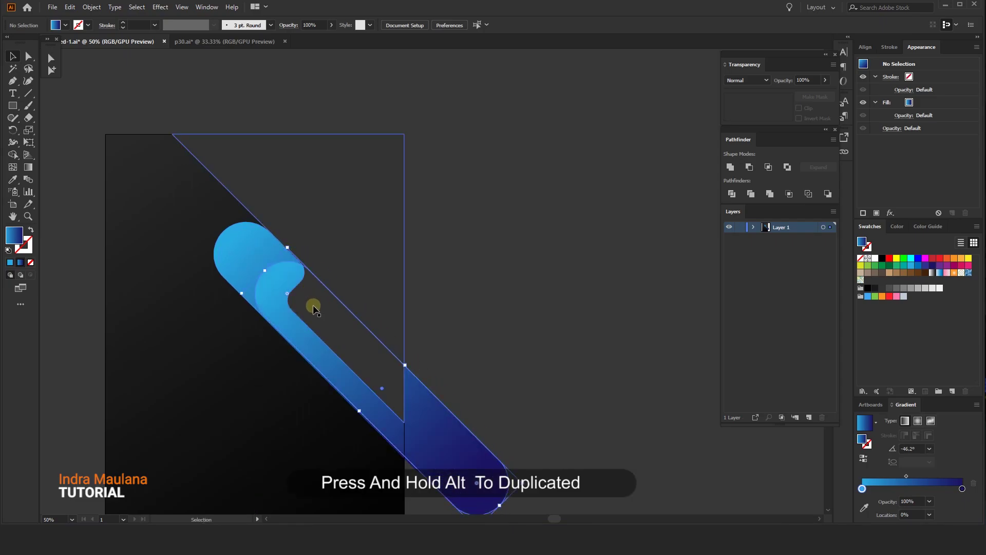
pyautogui.rightClick(286, 284)
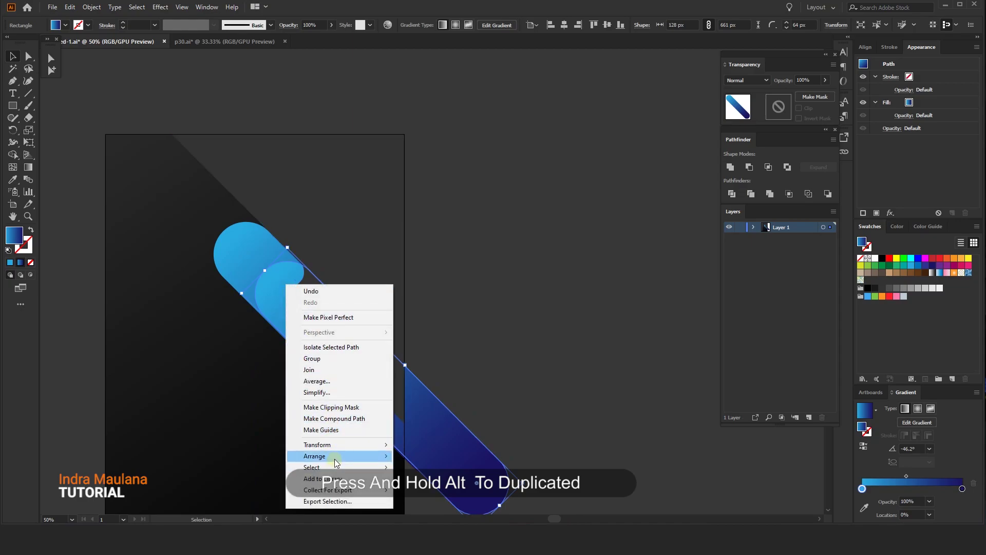
pyautogui.moveTo(339, 456)
pyautogui.click(457, 461)
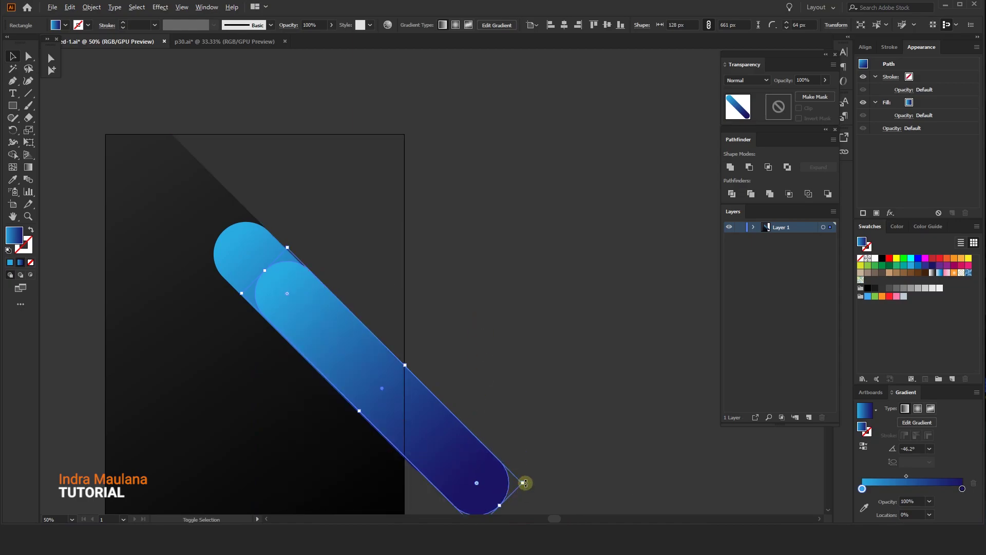
# Enable Scale Corners and shrink the pill copy proportionally about its centre to about 70 × 362 px.
pyautogui.moveTo(524, 483); pyautogui.dragTo(482, 471)
pyautogui.hotkey('ctrl', 'z')
pyautogui.click(834, 25)
pyautogui.click(736, 84)
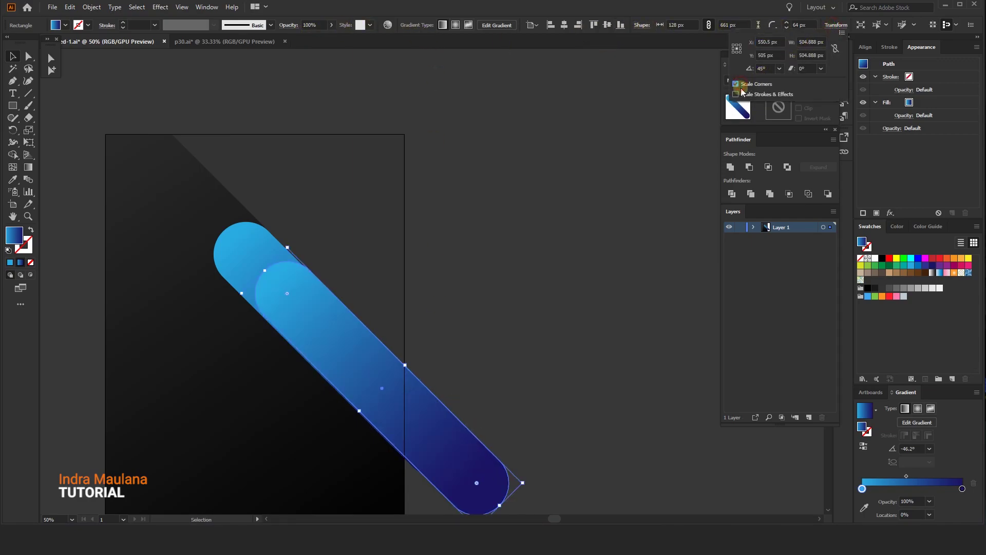
pyautogui.click(390, 384)
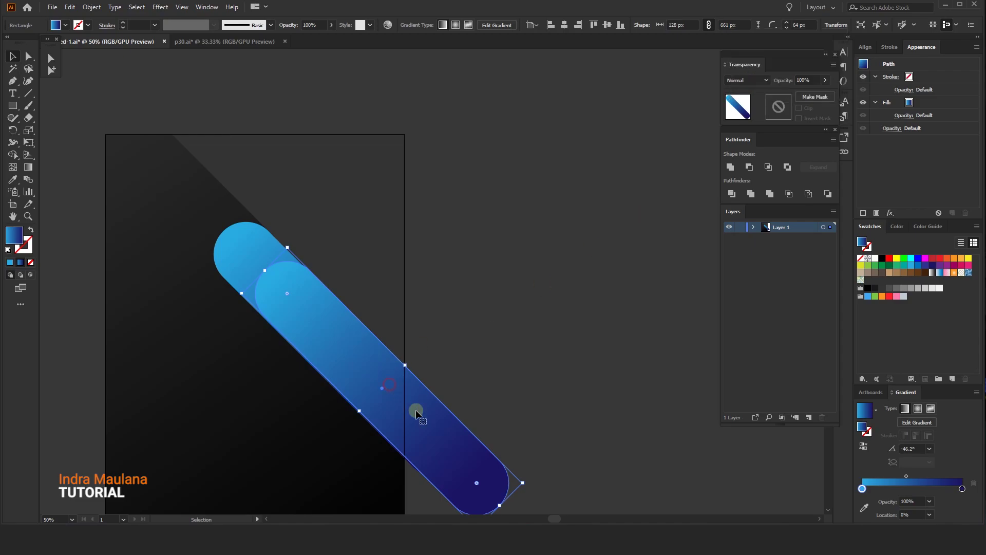
pyautogui.moveTo(520, 483); pyautogui.dragTo(494, 475)
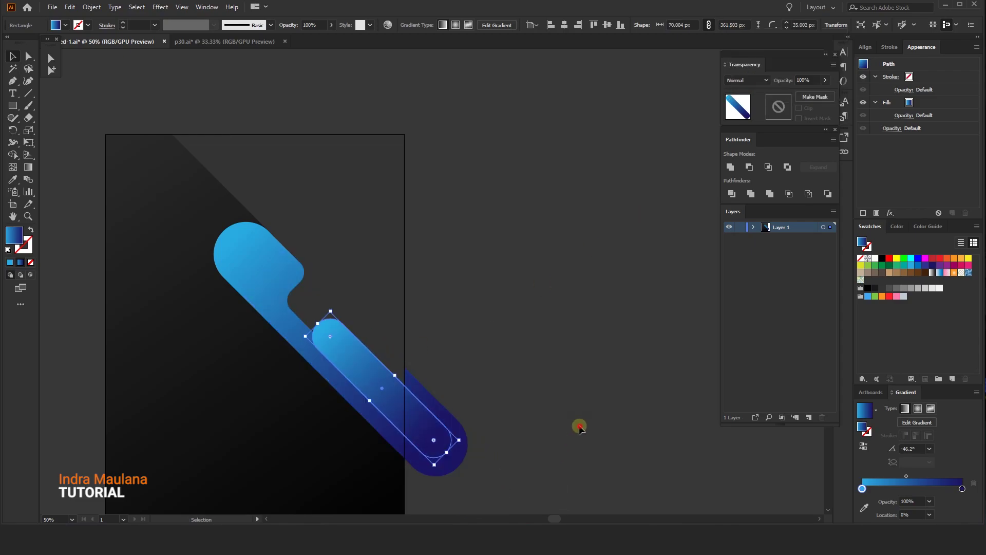
# Reduce the small pill further to about 55 × 285 px and position it over the lower part of the large pill.
pyautogui.click(579, 427)
pyautogui.moveTo(561, 408); pyautogui.dragTo(533, 396)
pyautogui.click(388, 395)
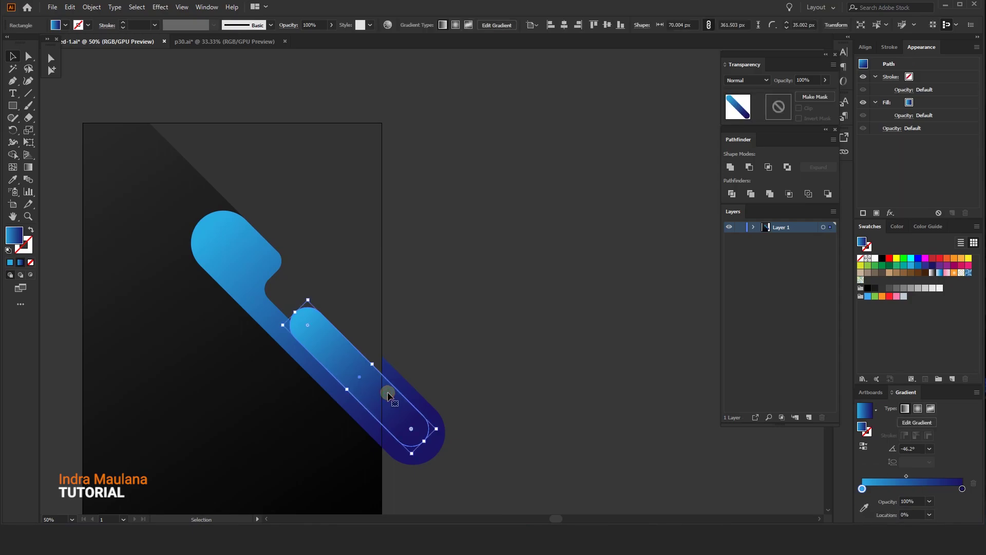
pyautogui.moveTo(386, 388); pyautogui.dragTo(381, 384)
pyautogui.keyDown('shift'); pyautogui.click(429, 425); pyautogui.keyUp('shift')
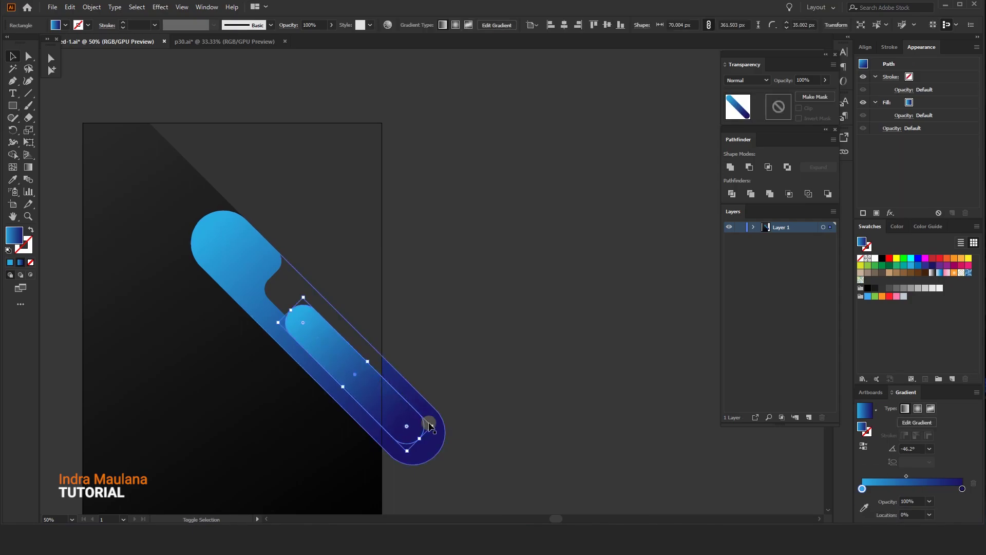
pyautogui.keyDown('shift'); pyautogui.click(430, 423); pyautogui.keyUp('shift')
pyautogui.keyDown('shift'); pyautogui.click(426, 419); pyautogui.keyUp('shift')
pyautogui.moveTo(433, 425); pyautogui.dragTo(396, 426)
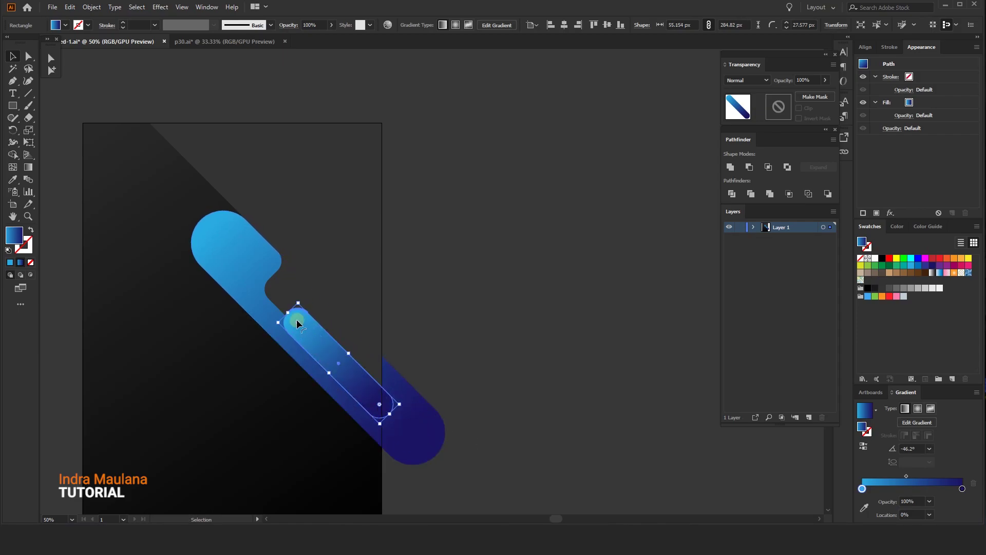
pyautogui.moveTo(312, 343); pyautogui.dragTo(320, 352)
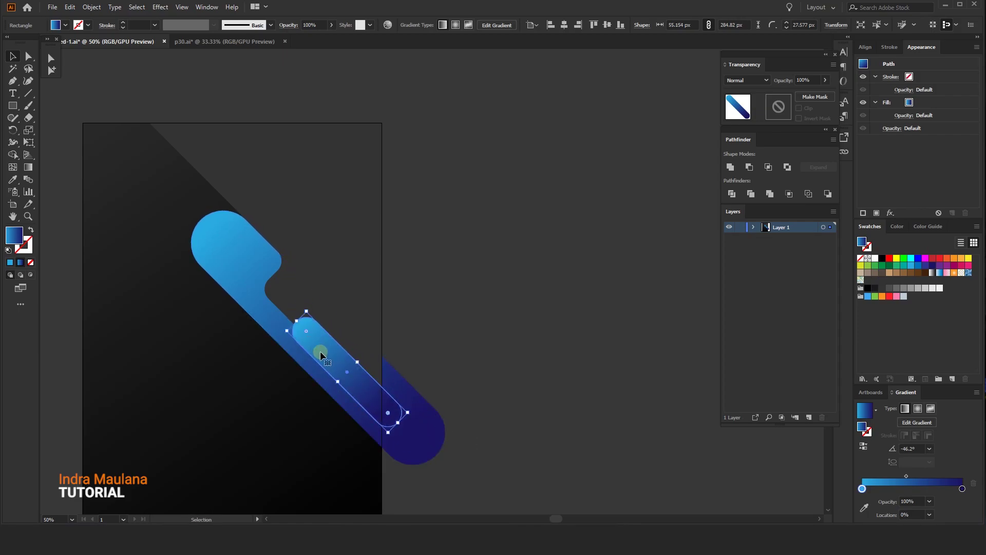
pyautogui.click(485, 319)
# Shift the gradient midpoint of the large pill slightly towards its light blue end and deselect the pill.
pyautogui.moveTo(466, 319); pyautogui.dragTo(485, 317)
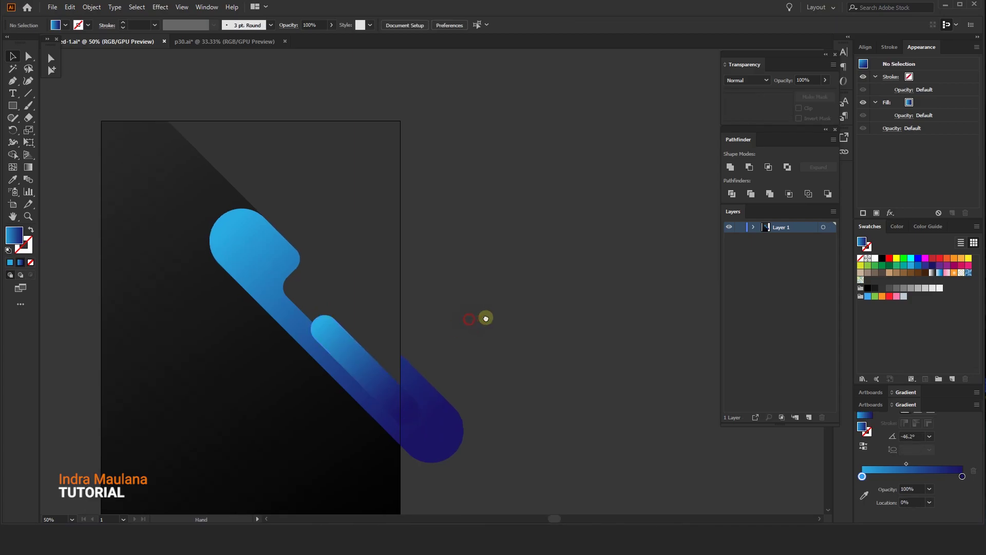
pyautogui.click(343, 376)
pyautogui.press('g')
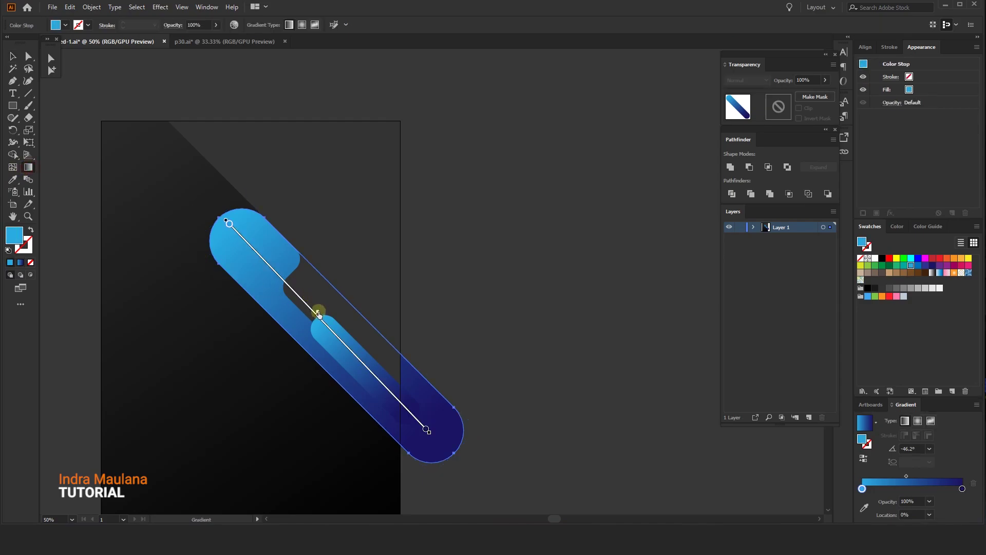
pyautogui.click(531, 370)
pyautogui.click(12, 56)
pyautogui.moveTo(489, 199); pyautogui.dragTo(517, 278)
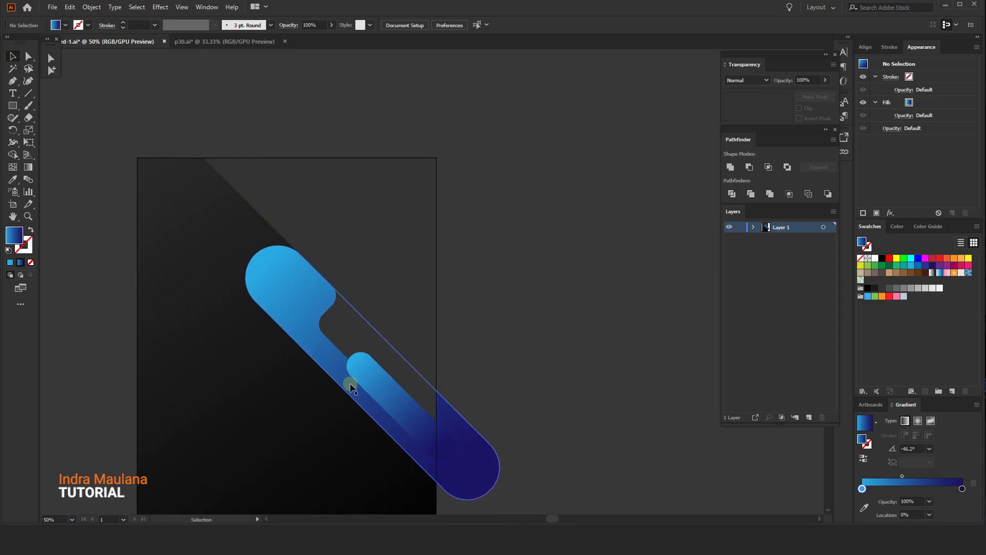
# Duplicate the large gradient pill up and to the left, and send the copy backward behind the original.
pyautogui.moveTo(292, 305); pyautogui.dragTo(229, 178)
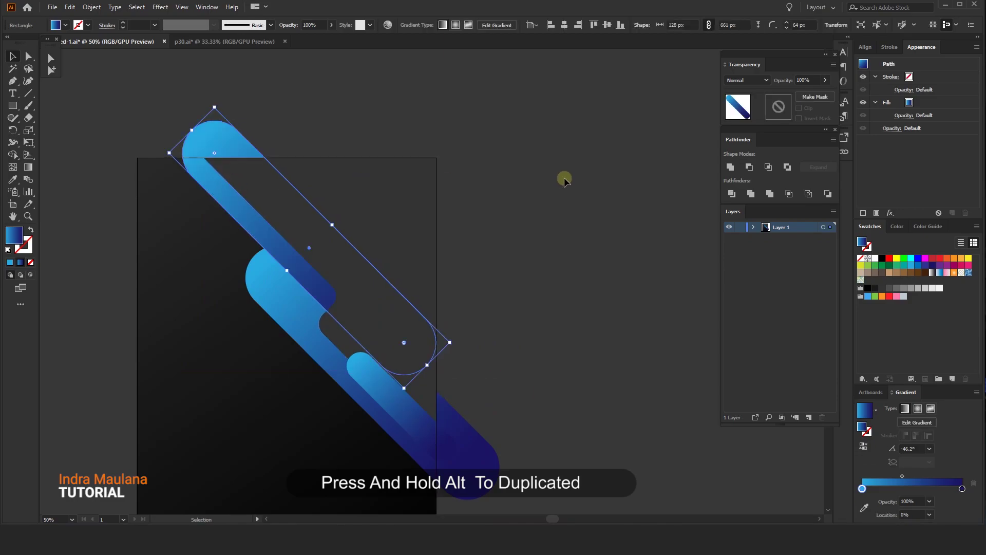
pyautogui.rightClick(260, 198)
pyautogui.moveTo(327, 373)
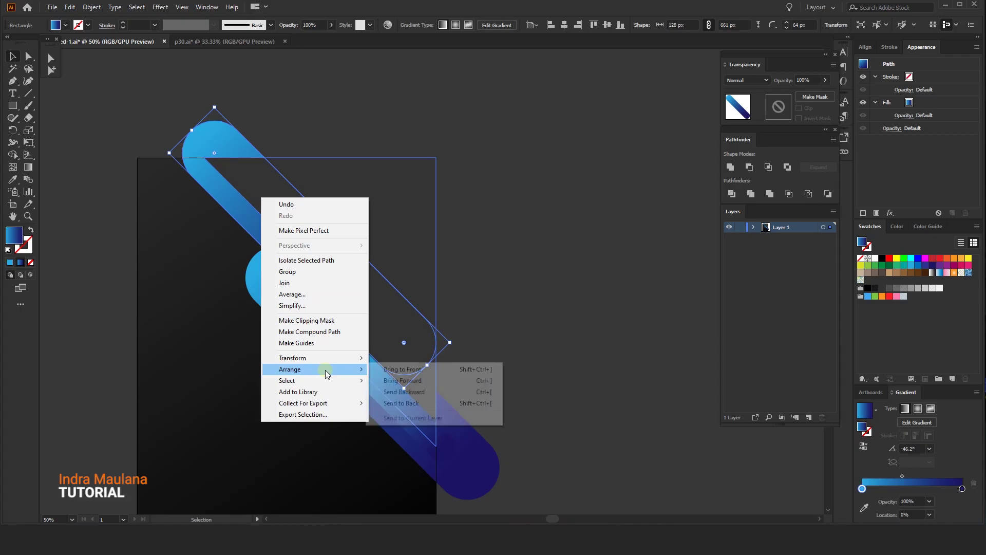
pyautogui.click(439, 398)
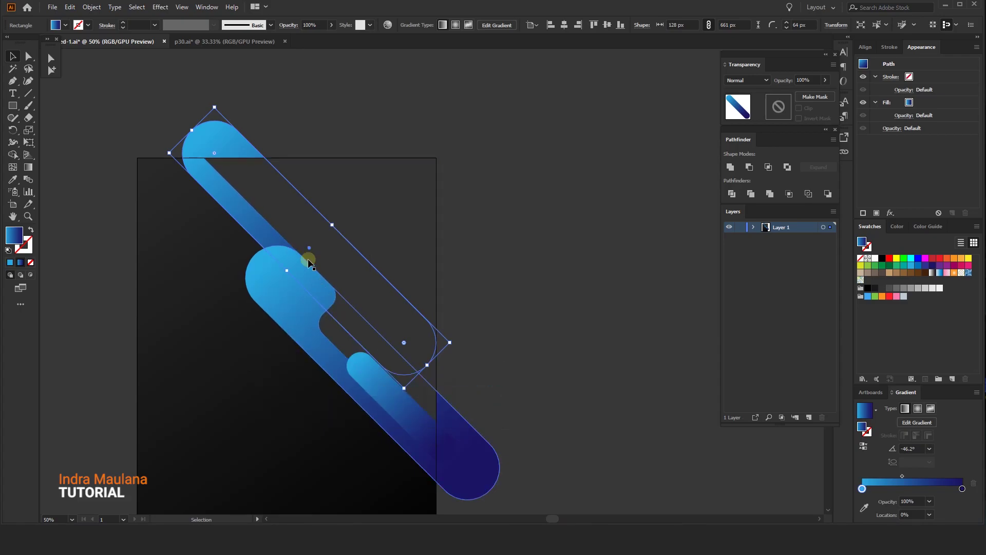
# Reverse the gradient of the upper pill copy so that dark blue starts at its upper end.
pyautogui.click(863, 446)
pyautogui.click(500, 249)
pyautogui.click(249, 227)
pyautogui.click(29, 155)
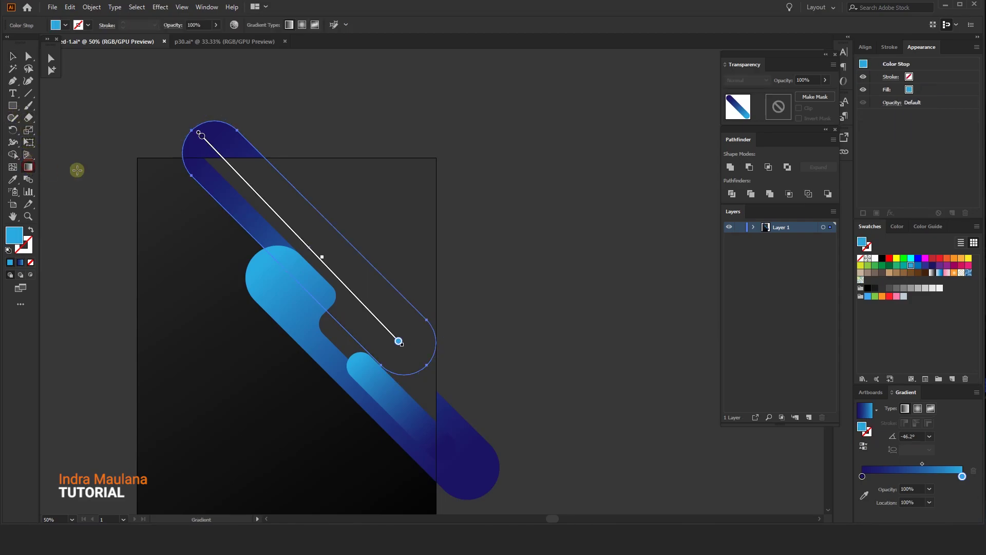
pyautogui.moveTo(235, 167)
pyautogui.mouseDown()
pyautogui.moveTo(221, 154)
pyautogui.moveTo(213, 180)
pyautogui.moveTo(189, 139)
pyautogui.mouseUp()
pyautogui.press('v')
pyautogui.click(399, 145)
# Duplicate the small gradient pill onto the lower-left edge of the upper dark blue pill.
pyautogui.scroll(-1, 399, 145)
pyautogui.moveTo(381, 130); pyautogui.dragTo(454, 111)
pyautogui.scroll(1, 389, 141)
pyautogui.scroll(-1, 445, 98)
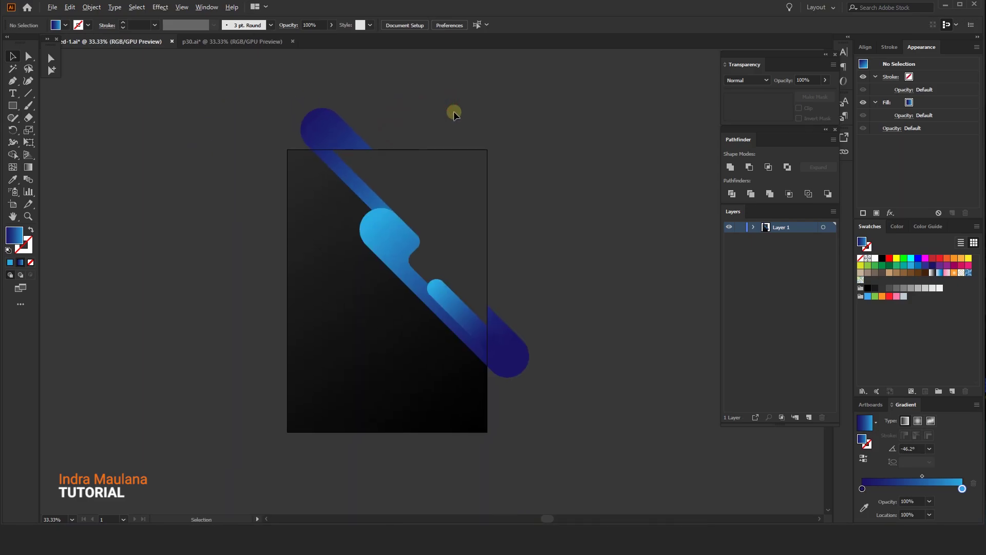
pyautogui.scroll(1, 454, 111)
pyautogui.click(434, 387)
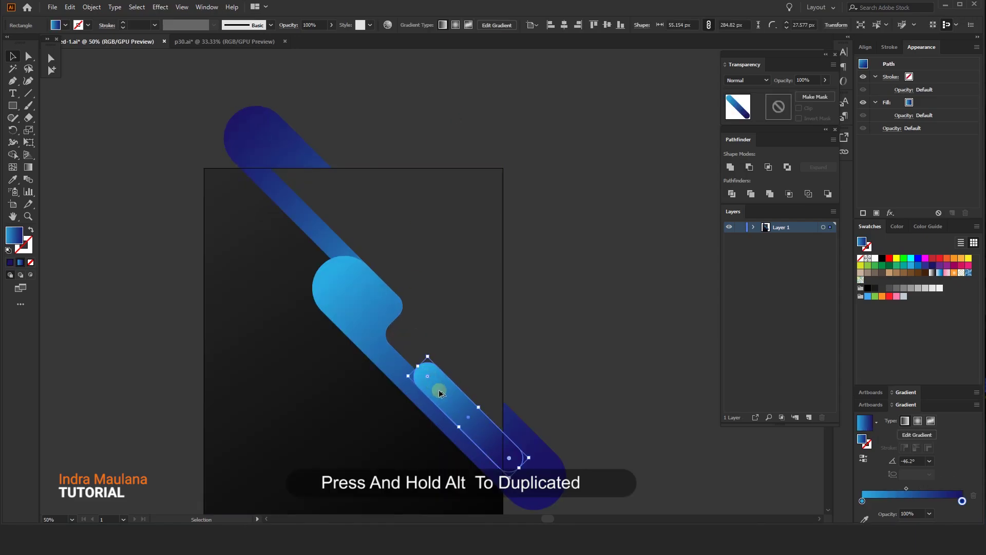
pyautogui.moveTo(438, 392); pyautogui.dragTo(242, 183)
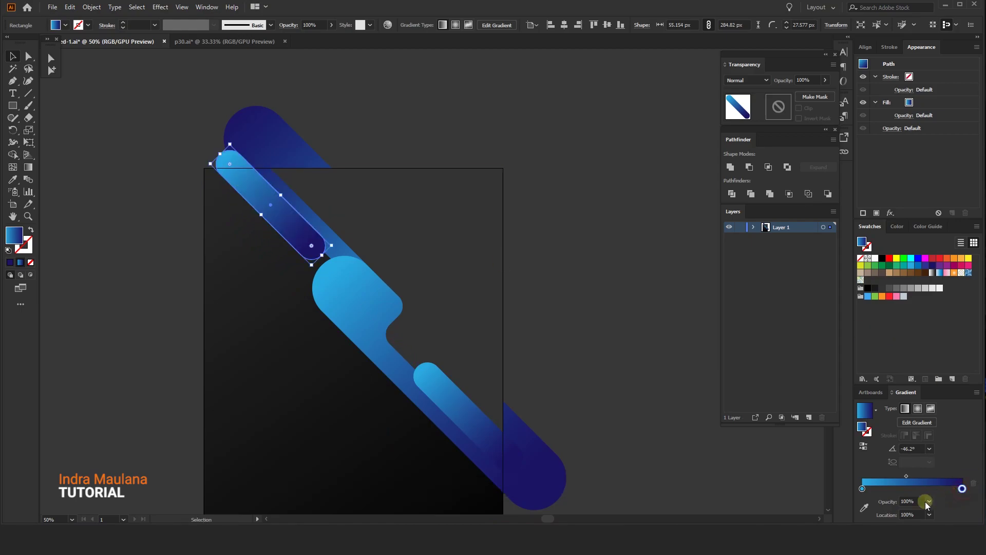
# Set the opacity of the dark blue gradient stop to 0% on the new small pill.
pyautogui.click(929, 502)
pyautogui.click(936, 378)
pyautogui.click(558, 204)
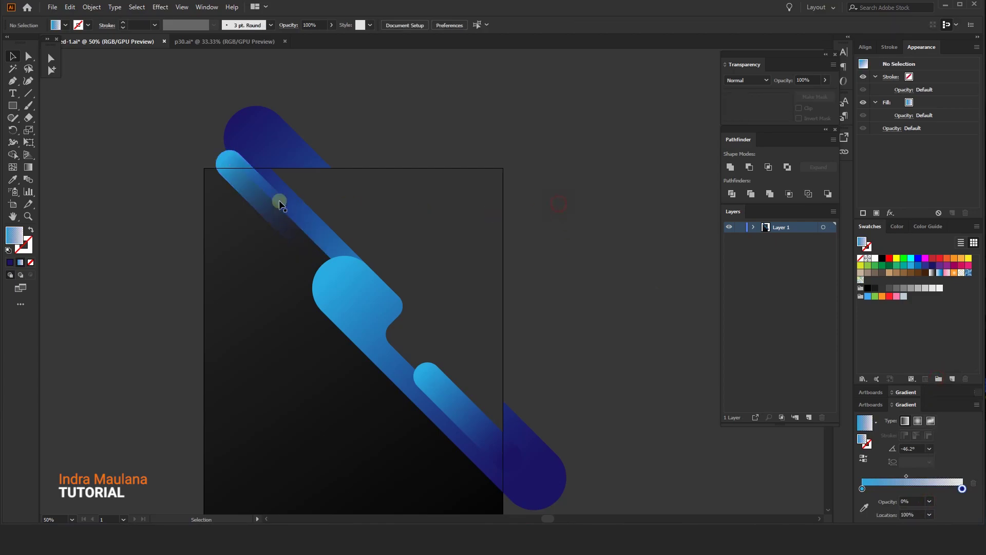
# Duplicate the faded small pill onto the right side of the upper dark pill and rotate the copy 180°.
pyautogui.click(250, 193)
pyautogui.click(412, 125)
pyautogui.moveTo(258, 195); pyautogui.dragTo(350, 266)
pyautogui.click(381, 129)
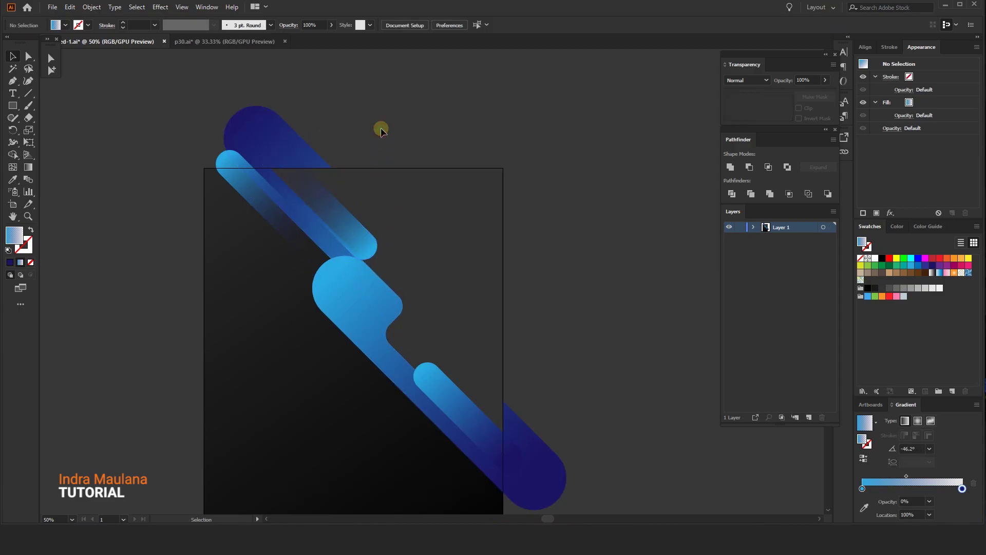
# Shrink the rotated faded pill proportionally to about 41 × 209 px and place it along the upper pill's right edge.
pyautogui.click(346, 222)
pyautogui.moveTo(362, 260); pyautogui.dragTo(337, 222)
pyautogui.click(390, 121)
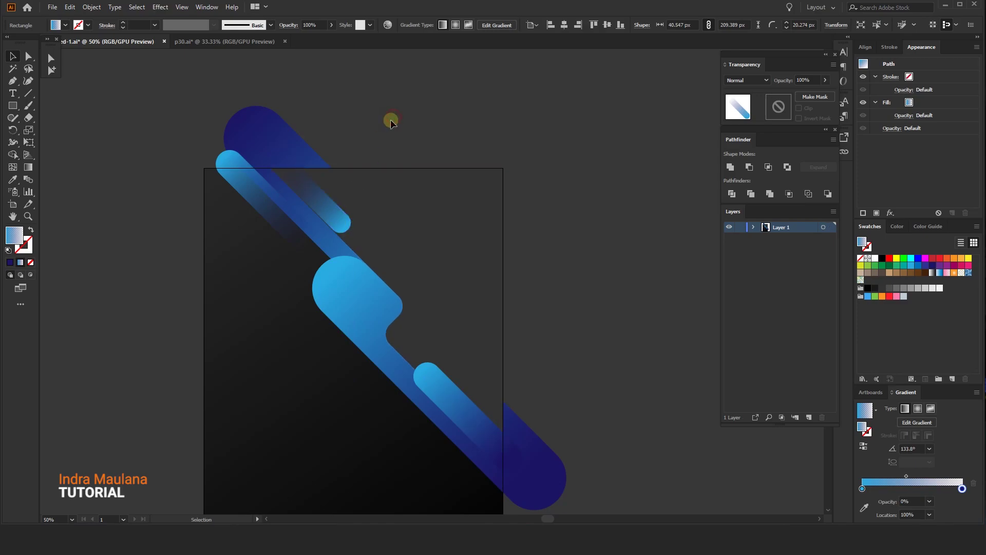
pyautogui.click(350, 205)
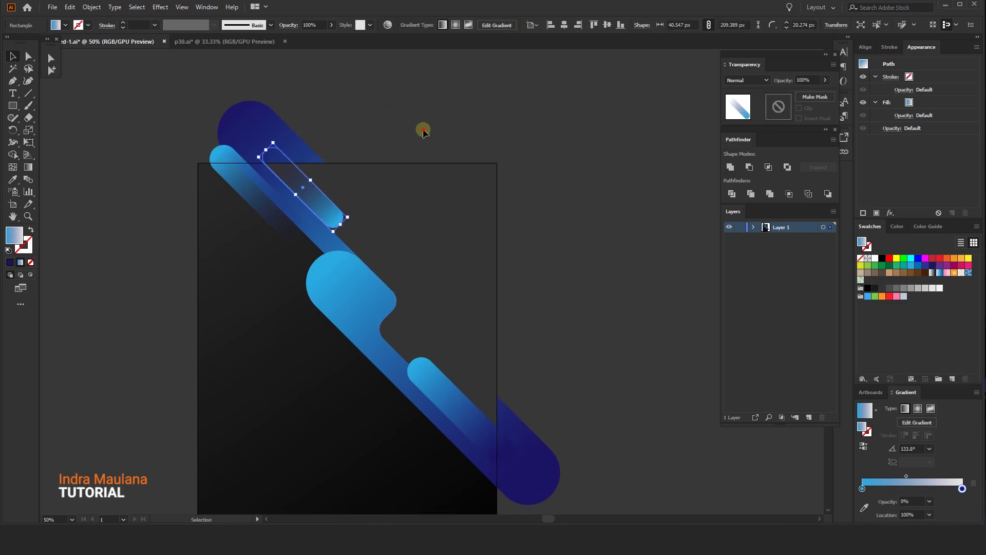
pyautogui.click(374, 159)
# Draw a tall rectangle about 254 × 926 px with the fading blue gradient, beside the artboard's left edge.
pyautogui.scroll(-1, 378, 158)
pyautogui.moveTo(424, 255); pyautogui.dragTo(409, 208)
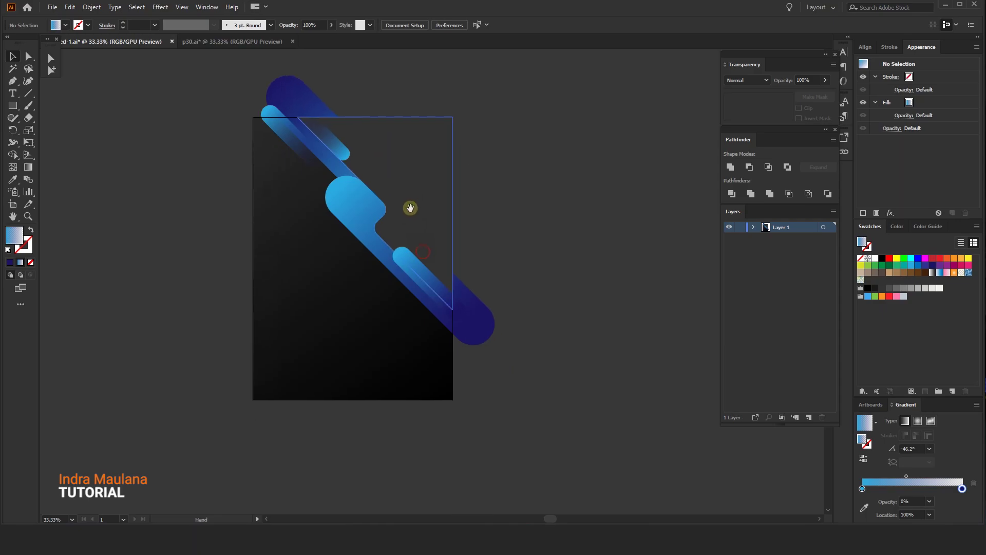
pyautogui.moveTo(458, 231); pyautogui.dragTo(482, 243)
pyautogui.click(550, 216)
pyautogui.moveTo(227, 199); pyautogui.dragTo(252, 202)
pyautogui.click(11, 107)
pyautogui.moveTo(207, 170); pyautogui.dragTo(246, 178)
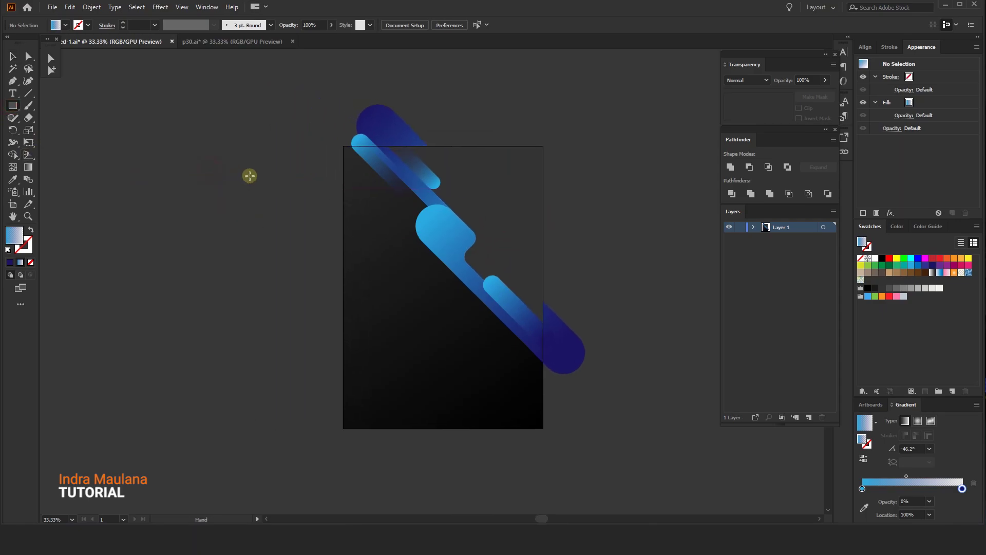
pyautogui.moveTo(155, 127); pyautogui.dragTo(240, 437)
# Rotate the tall rectangle 45° counter-clockwise and move it across the artboard's left edge.
pyautogui.click(9, 56)
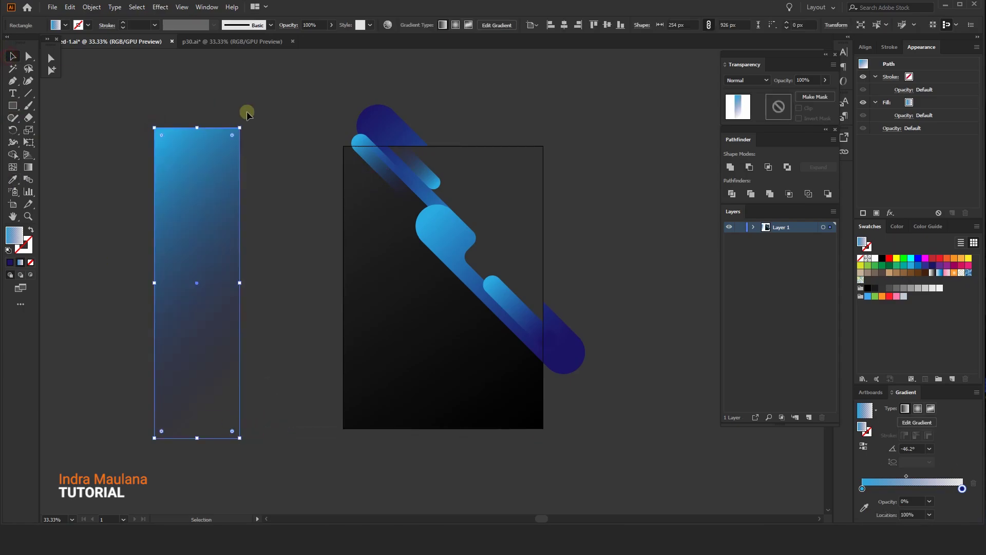
pyautogui.moveTo(245, 125); pyautogui.dragTo(103, 106)
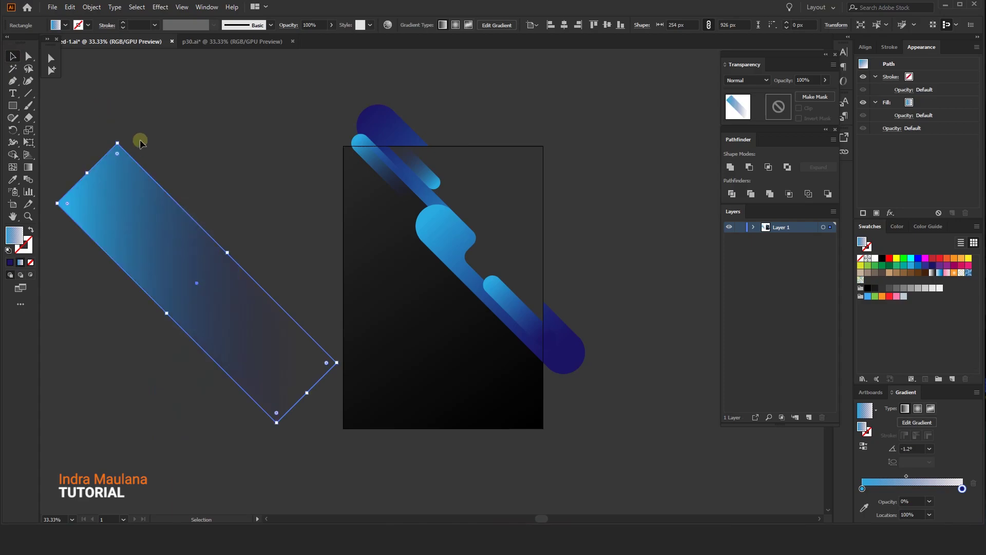
pyautogui.moveTo(136, 141); pyautogui.dragTo(177, 168)
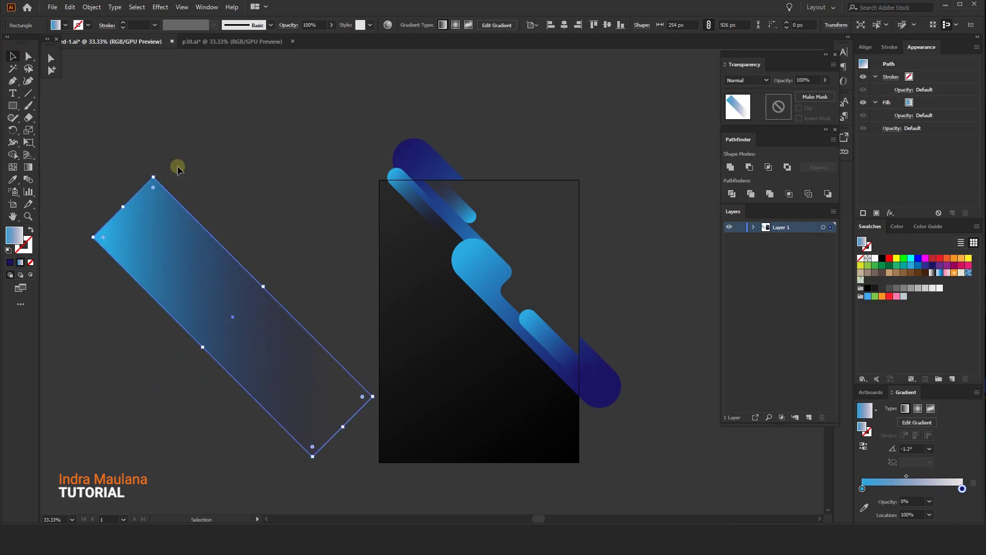
pyautogui.moveTo(224, 310); pyautogui.dragTo(341, 252)
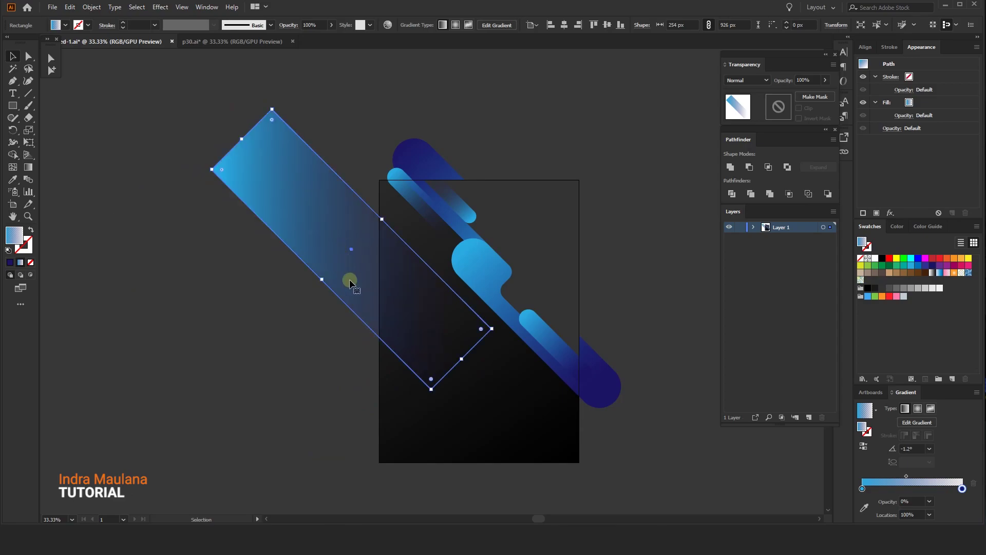
# Lengthen and narrow the diagonal rectangle to about 234 × 1160 px.
pyautogui.moveTo(461, 358); pyautogui.dragTo(520, 418)
pyautogui.moveTo(348, 306)
pyautogui.mouseDown()
pyautogui.moveTo(356, 298)
pyautogui.moveTo(345, 300)
pyautogui.mouseUp()
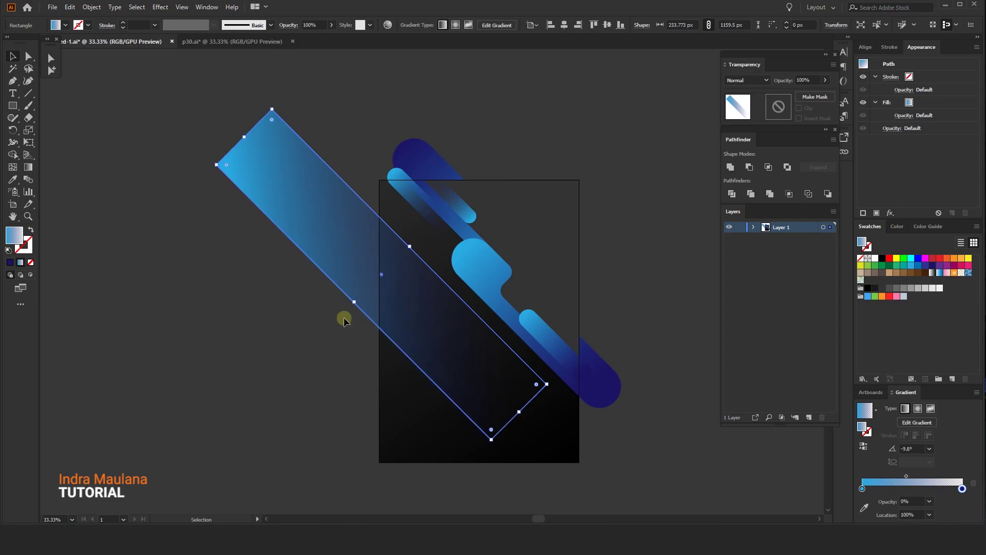
pyautogui.hscroll(-2, 349, 334)
# Duplicate the diagonal rectangle down and to the left so that the two overlap.
pyautogui.moveTo(368, 239); pyautogui.dragTo(367, 265)
pyautogui.keyDown('shift'); pyautogui.click(400, 215); pyautogui.keyUp('shift')
pyautogui.click(216, 315)
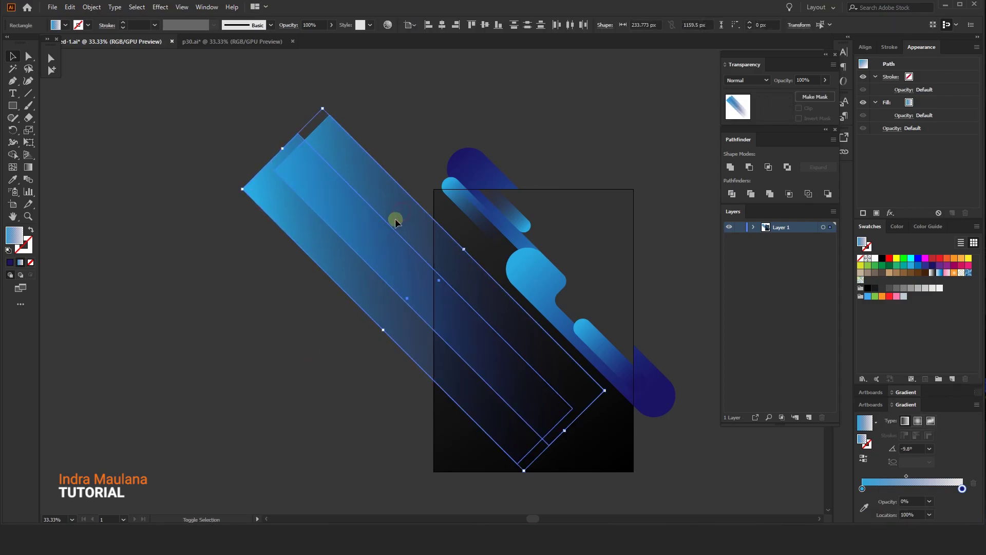
# Redraw the gradient of the upper-right diagonal rectangle so it fades lengthwise from its top end towards the artboard.
pyautogui.click(411, 231)
pyautogui.click(28, 167)
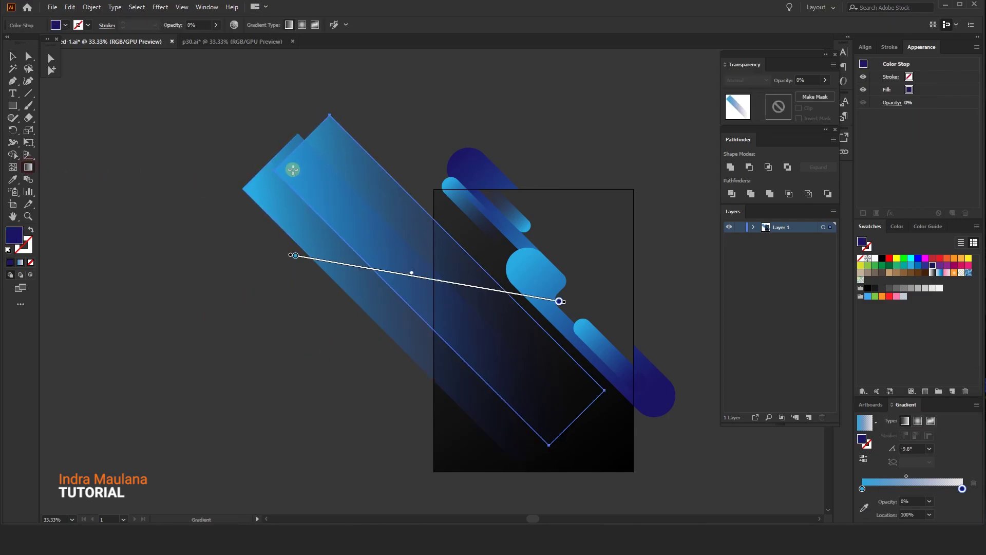
pyautogui.moveTo(285, 167); pyautogui.dragTo(432, 280)
pyautogui.moveTo(342, 171); pyautogui.dragTo(498, 346)
pyautogui.moveTo(294, 156); pyautogui.dragTo(513, 363)
pyautogui.press('v')
pyautogui.click(333, 425)
# Redraw the gradient of the lower-left diagonal rectangle so it also fades lengthwise from its top end.
pyautogui.keyDown('ctrl'); pyautogui.click(349, 282); pyautogui.keyUp('ctrl')
pyautogui.moveTo(273, 183); pyautogui.dragTo(478, 393)
pyautogui.keyDown('ctrl'); pyautogui.click(301, 414); pyautogui.keyUp('ctrl')
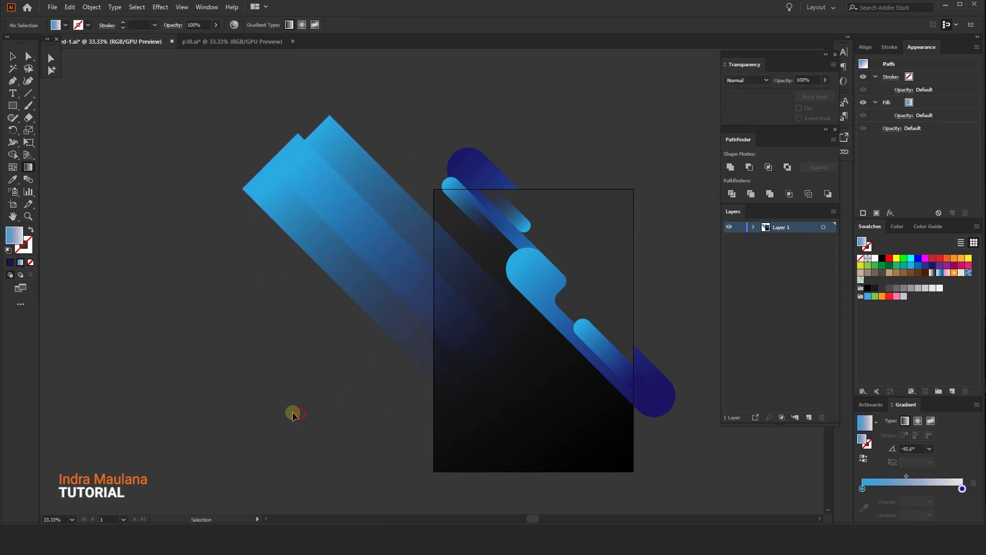
# Slide the gradient of the lower-left rectangle up along the diagonal so that it fades out earlier.
pyautogui.moveTo(294, 367); pyautogui.dragTo(278, 357)
pyautogui.click(10, 58)
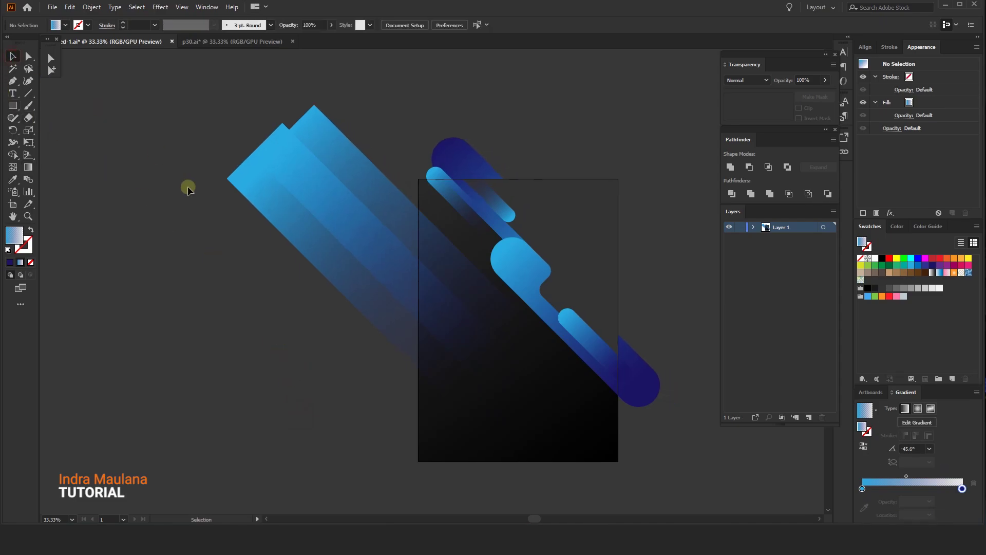
pyautogui.click(295, 218)
pyautogui.press('g')
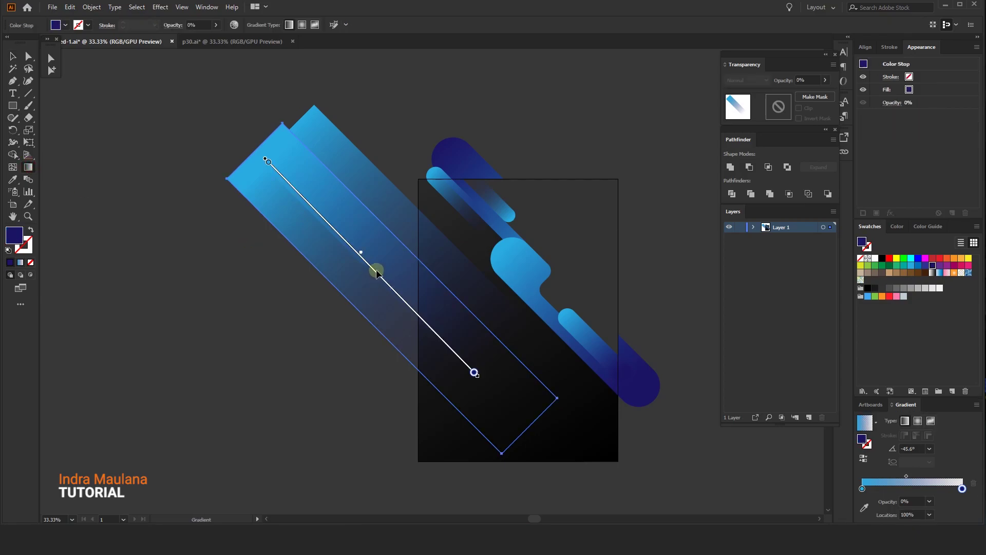
pyautogui.moveTo(376, 272); pyautogui.dragTo(353, 248)
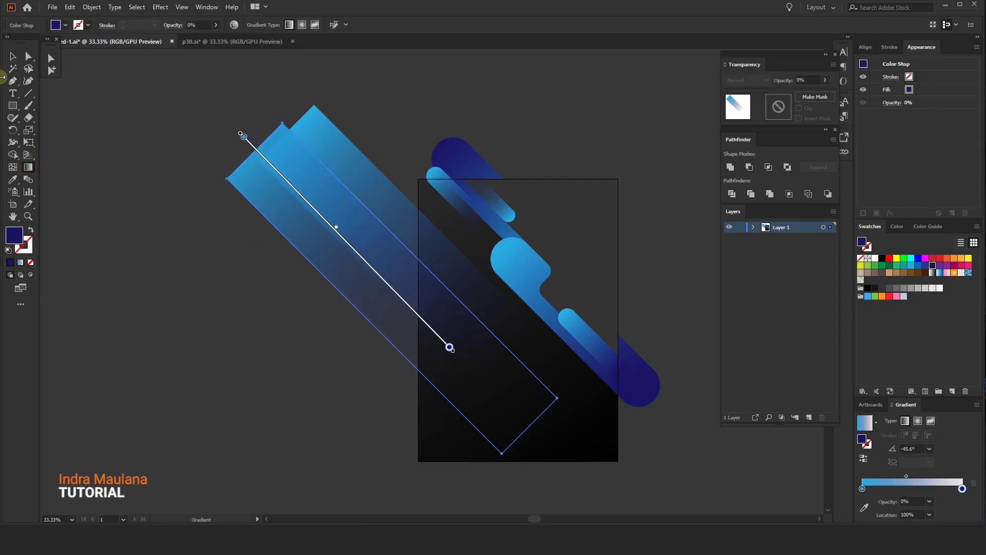
pyautogui.click(12, 56)
# Slide the gradient of the upper-right rectangle down along the diagonal to extend its light blue area.
pyautogui.click(236, 293)
pyautogui.click(356, 263)
pyautogui.click(29, 167)
pyautogui.click(375, 236)
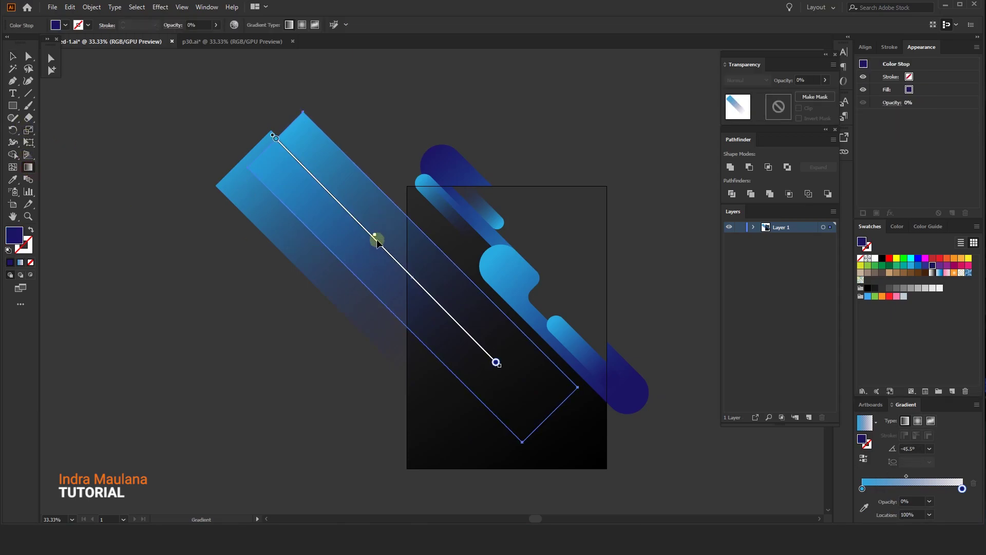
pyautogui.click(381, 248)
pyautogui.press('Delete')
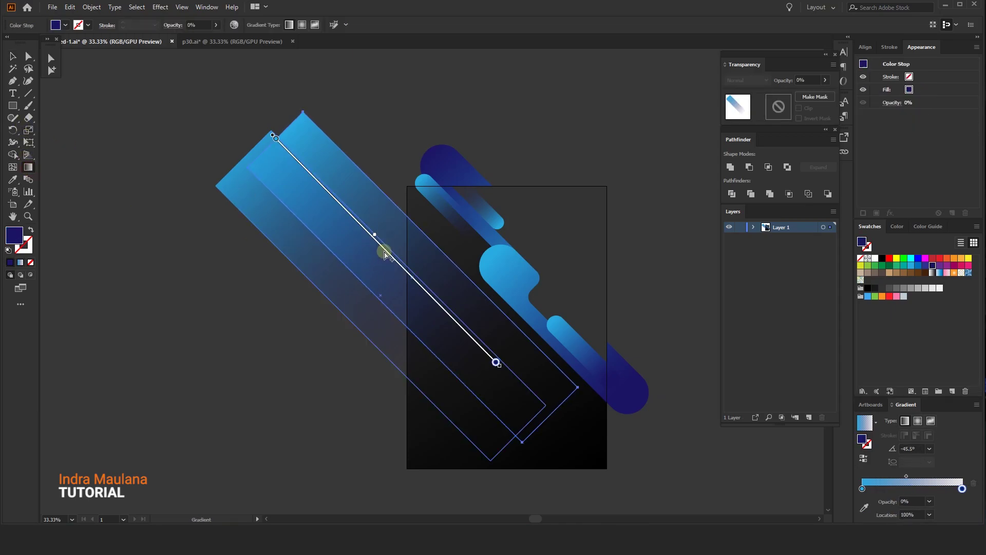
pyautogui.moveTo(384, 250); pyautogui.dragTo(401, 268)
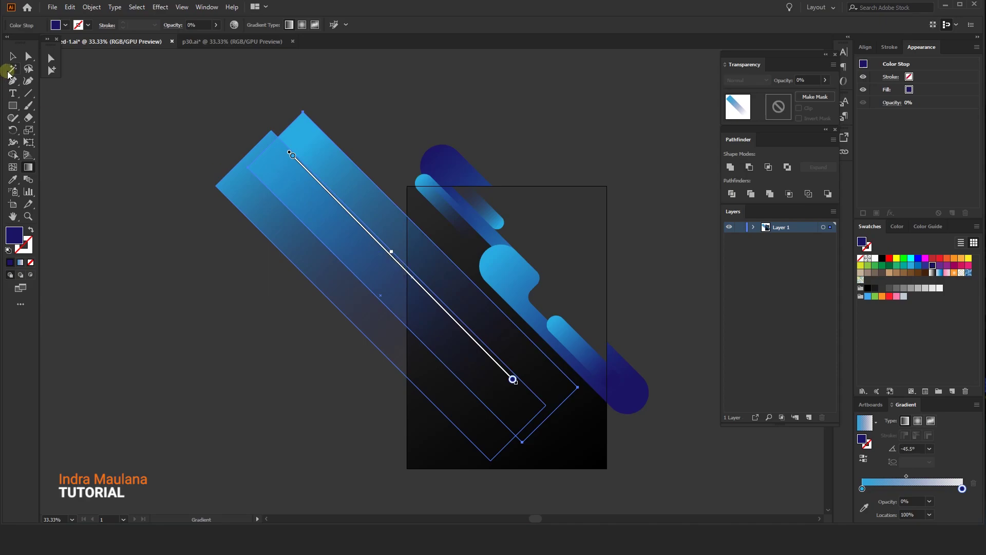
# Select both diagonal rectangles, move them slightly up and to the right together, and deselect them.
pyautogui.click(12, 56)
pyautogui.click(398, 238)
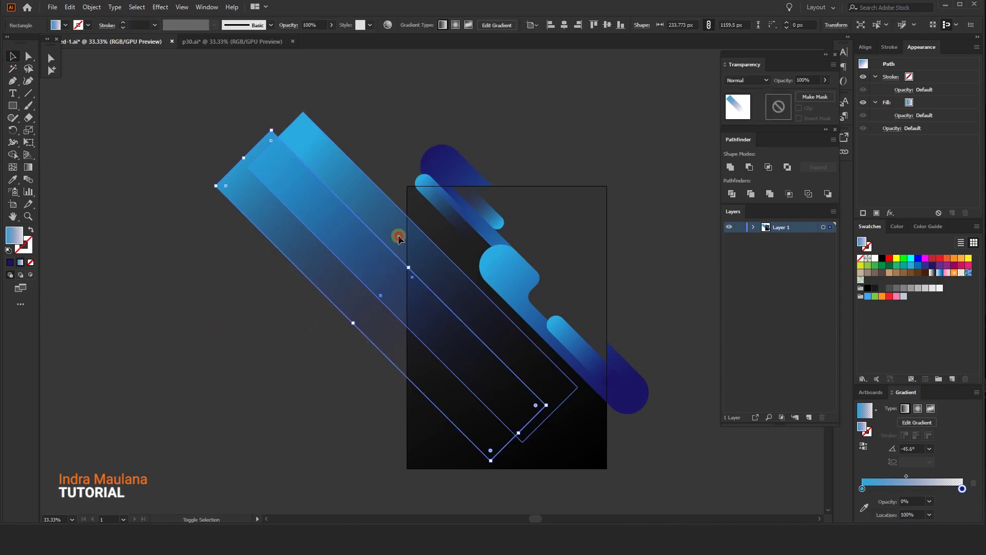
pyautogui.keyDown('shift'); pyautogui.click(402, 237); pyautogui.keyUp('shift')
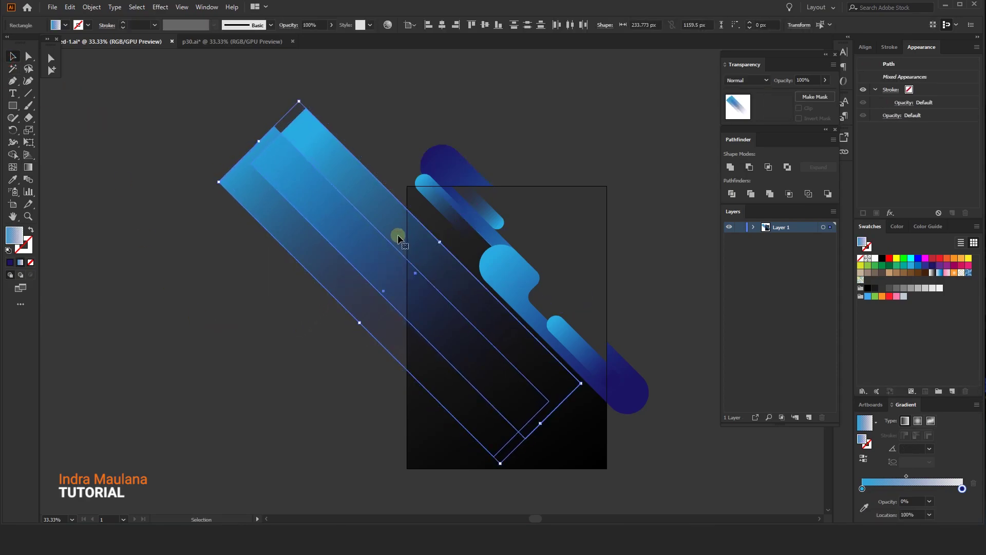
pyautogui.click(301, 287)
# Shorten the fade of the upper-right rectangle by moving its transparent gradient stop to about 90%.
pyautogui.moveTo(317, 353); pyautogui.dragTo(287, 334)
pyautogui.click(359, 186)
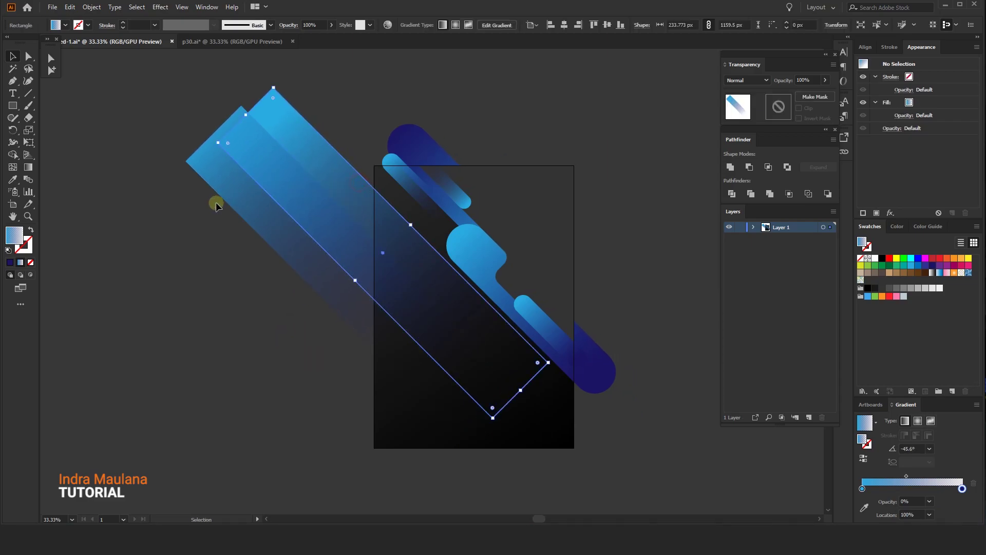
pyautogui.click(28, 167)
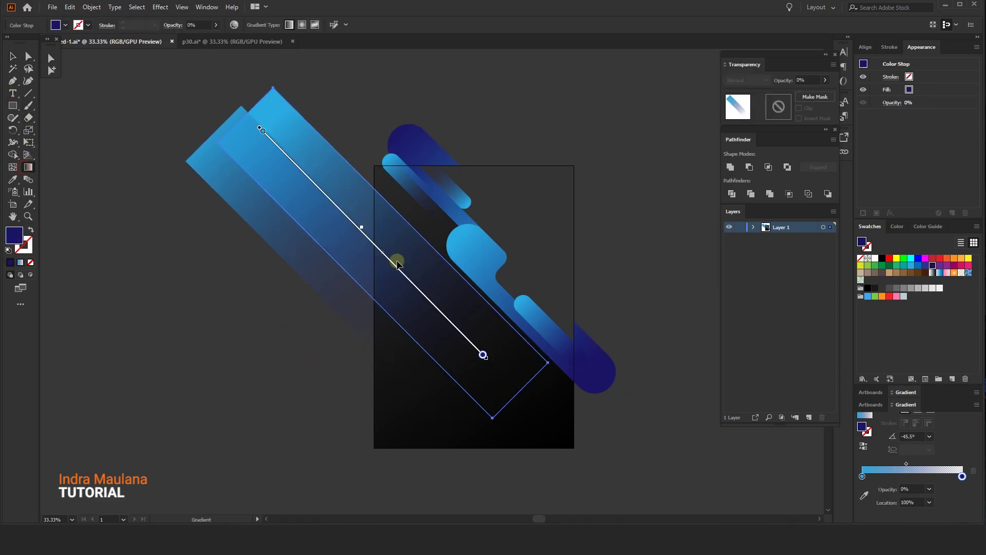
pyautogui.moveTo(480, 350); pyautogui.dragTo(454, 323)
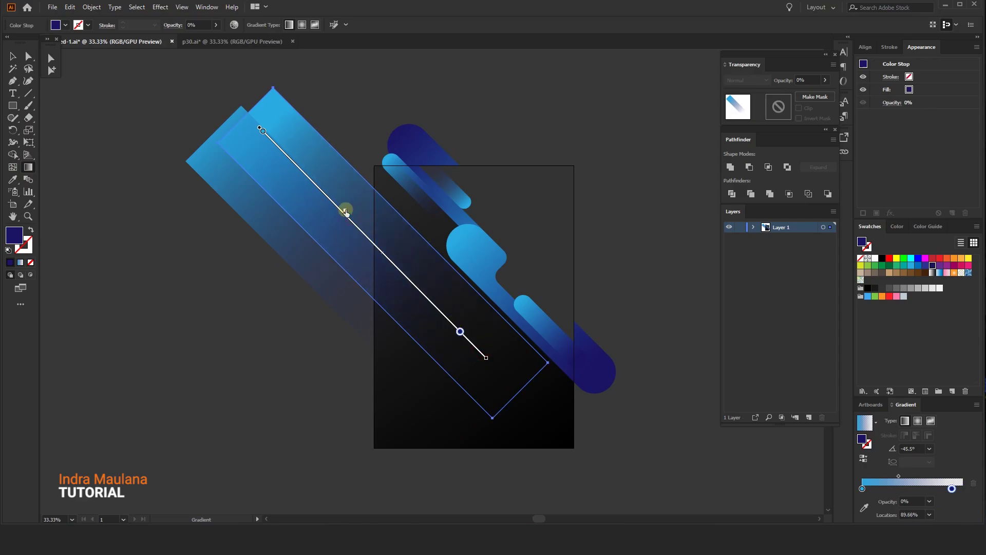
# Deselect the upper-right diagonal rectangle and return to the Selection tool.
pyautogui.press('v')
pyautogui.click(264, 396)
pyautogui.hotkey('ctrl', 'z')
pyautogui.keyDown('ctrl'); pyautogui.click(301, 336); pyautogui.keyUp('ctrl')
pyautogui.moveTo(301, 336); pyautogui.dragTo(297, 332)
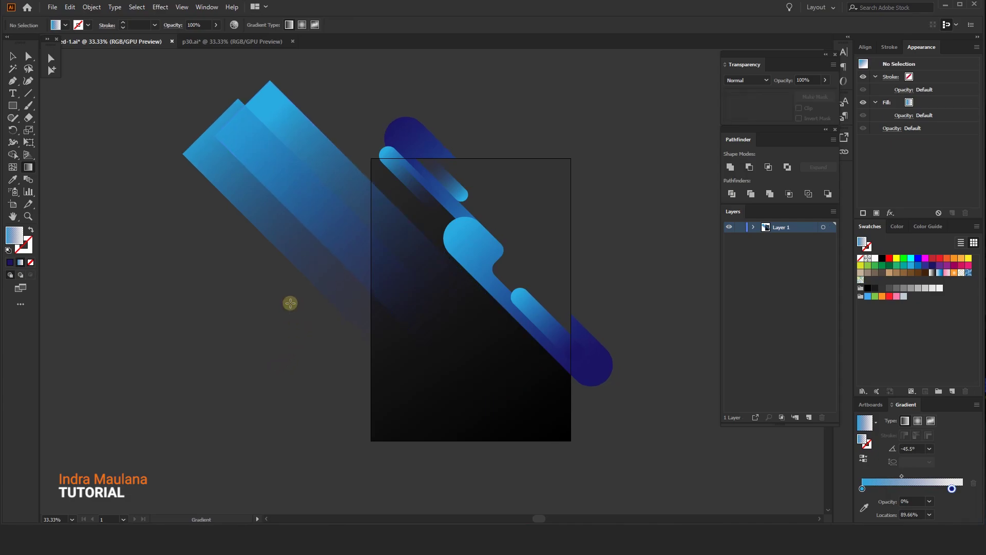
pyautogui.click(11, 64)
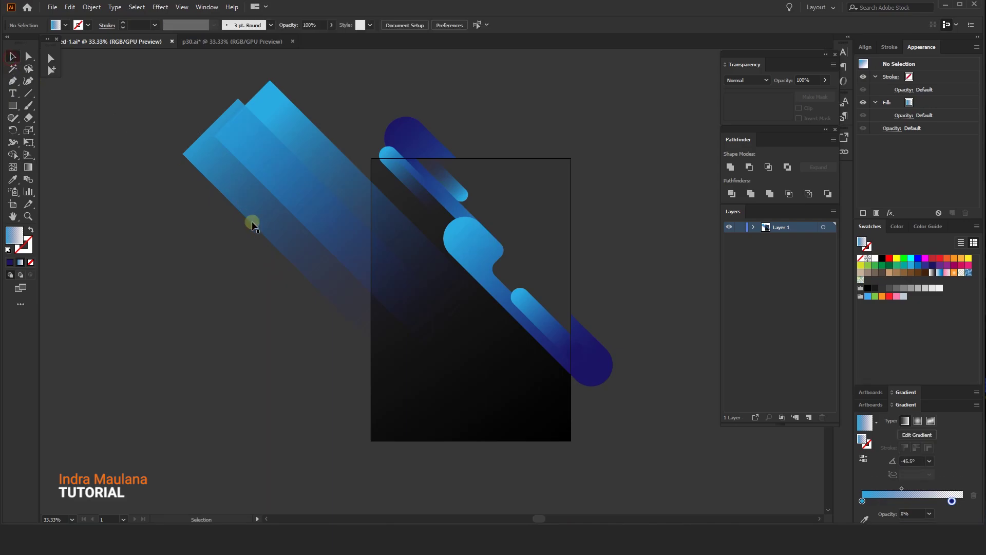
# Duplicate both diagonal rectangles and place the copies over the lower-right part of the artboard.
pyautogui.click(280, 254)
pyautogui.click(253, 319)
pyautogui.click(291, 248)
pyautogui.keyDown('shift'); pyautogui.click(348, 182); pyautogui.keyUp('shift')
pyautogui.moveTo(418, 333); pyautogui.dragTo(350, 308)
pyautogui.moveTo(286, 238); pyautogui.dragTo(486, 412)
pyautogui.scroll(-1, 524, 357)
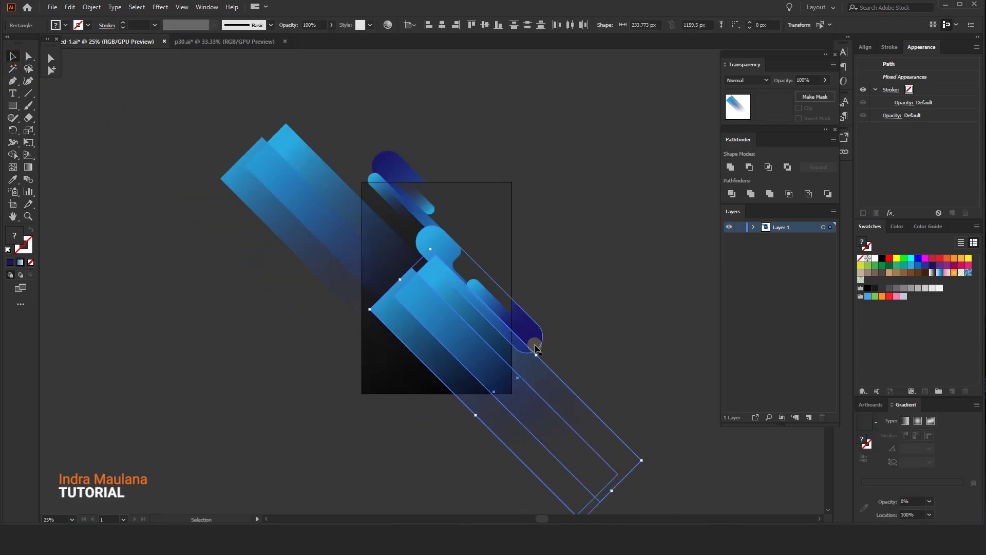
# Rotate the copied pair 180° so it fades toward the upper-left, keep it over the artboard's lower-right corner, and deselect it.
pyautogui.moveTo(431, 248); pyautogui.dragTo(473, 382)
pyautogui.scroll(1, 570, 390)
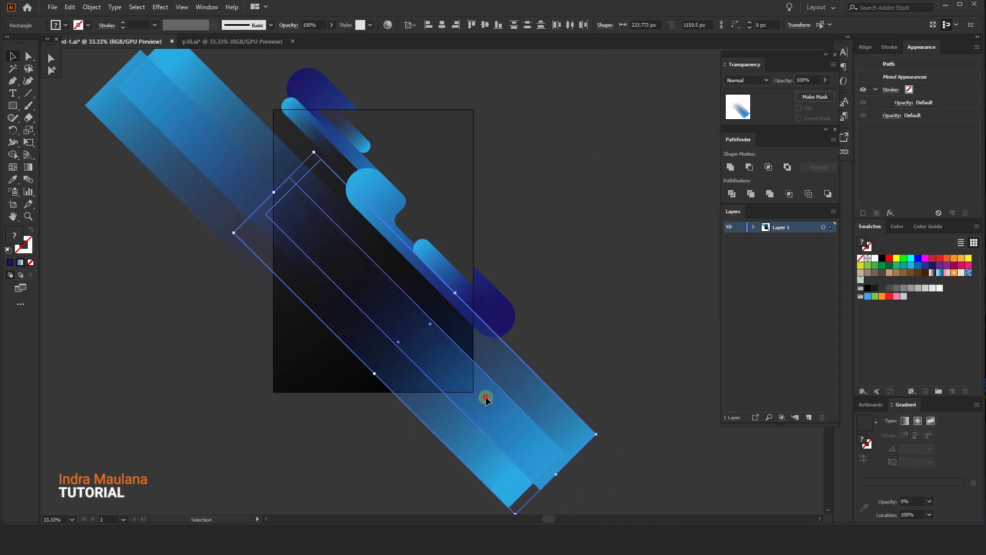
pyautogui.click(577, 479)
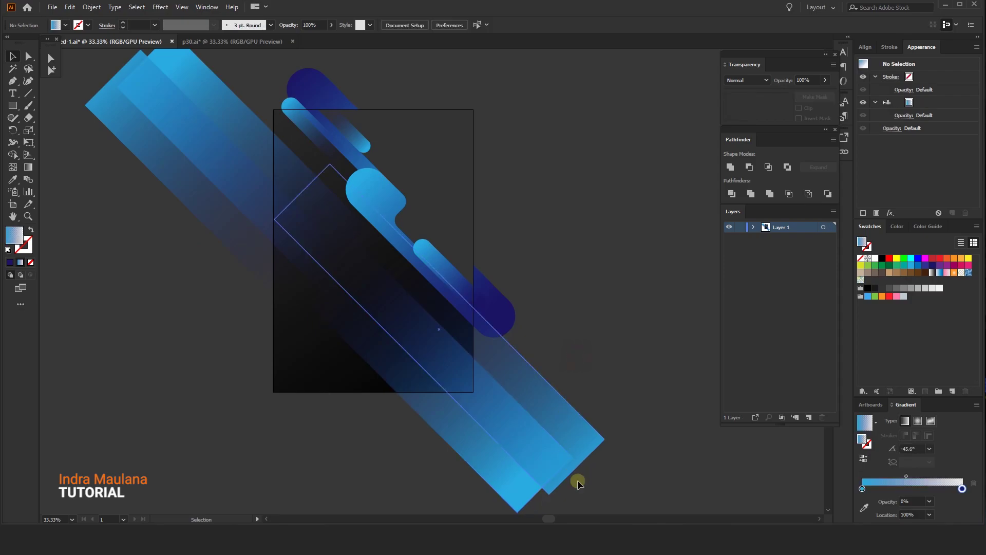
# Slide the gradient of the pair's upper-right copy slightly up along the diagonal to extend its light blue area.
pyautogui.click(570, 435)
pyautogui.click(28, 167)
pyautogui.moveTo(461, 353); pyautogui.dragTo(450, 337)
pyautogui.moveTo(438, 323); pyautogui.dragTo(437, 319)
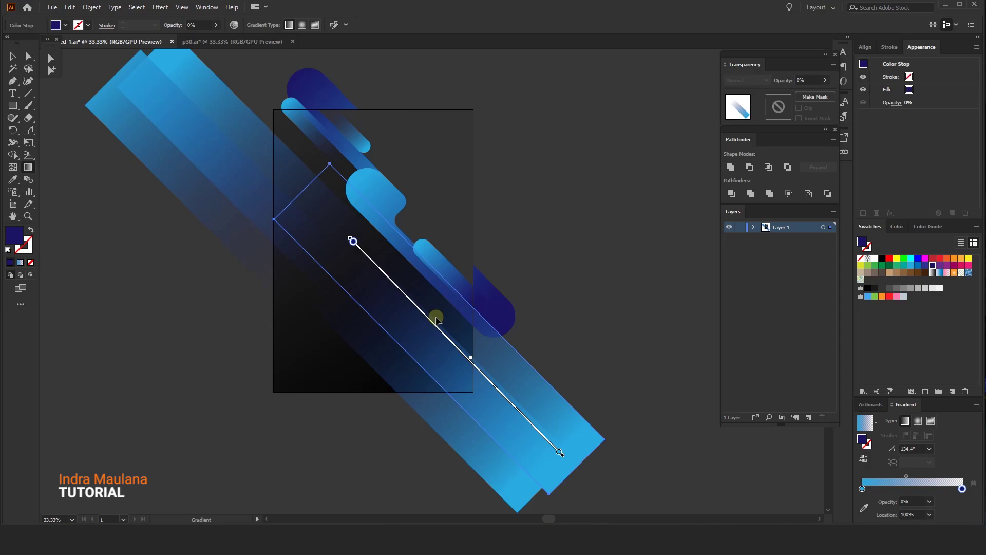
# Slide the gradient of the pair's lower-left copy down along the diagonal so it fades out earlier, and deselect it.
pyautogui.click(429, 424)
pyautogui.moveTo(412, 359); pyautogui.dragTo(449, 399)
pyautogui.click(534, 306)
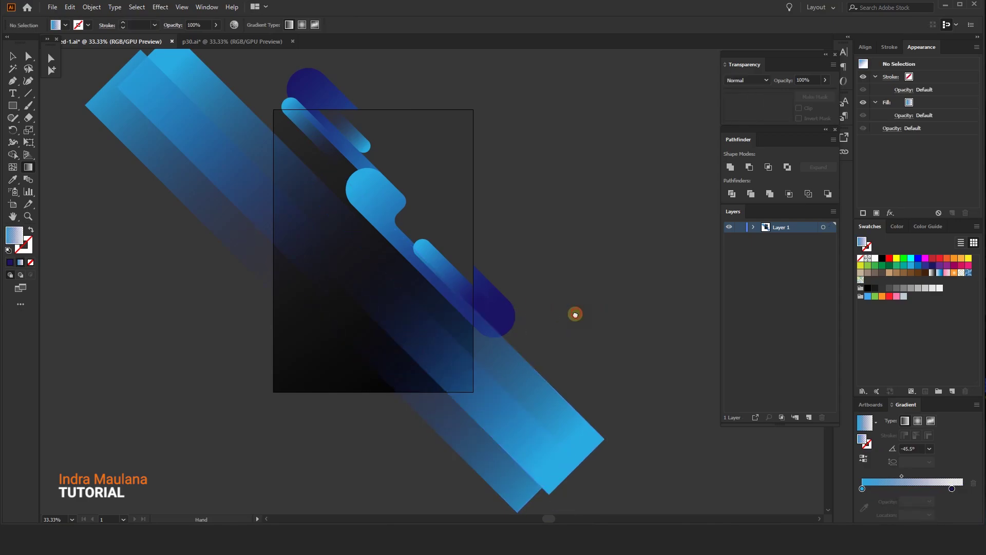
# Duplicate the upper-right rectangle of the lower pair and place the copy across the artboard's lower-left corner.
pyautogui.click(9, 55)
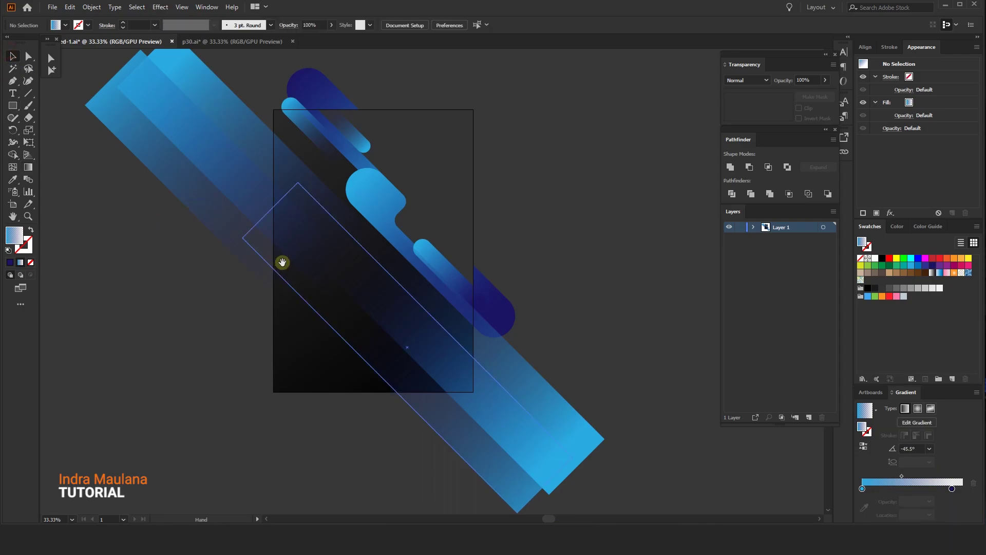
pyautogui.scroll(-1, 361, 352)
pyautogui.moveTo(528, 388); pyautogui.dragTo(357, 459)
pyautogui.click(672, 284)
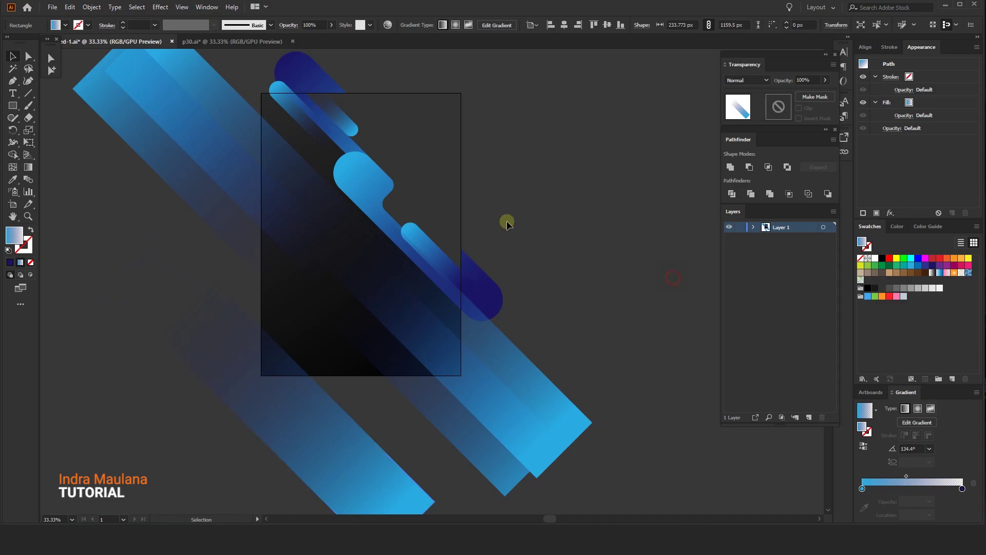
pyautogui.moveTo(507, 223); pyautogui.dragTo(550, 297)
# Slide the gradient of the upper pair's lower-left rectangle down along the diagonal to extend its light blue area, and deselect it.
pyautogui.click(248, 219)
pyautogui.click(160, 353)
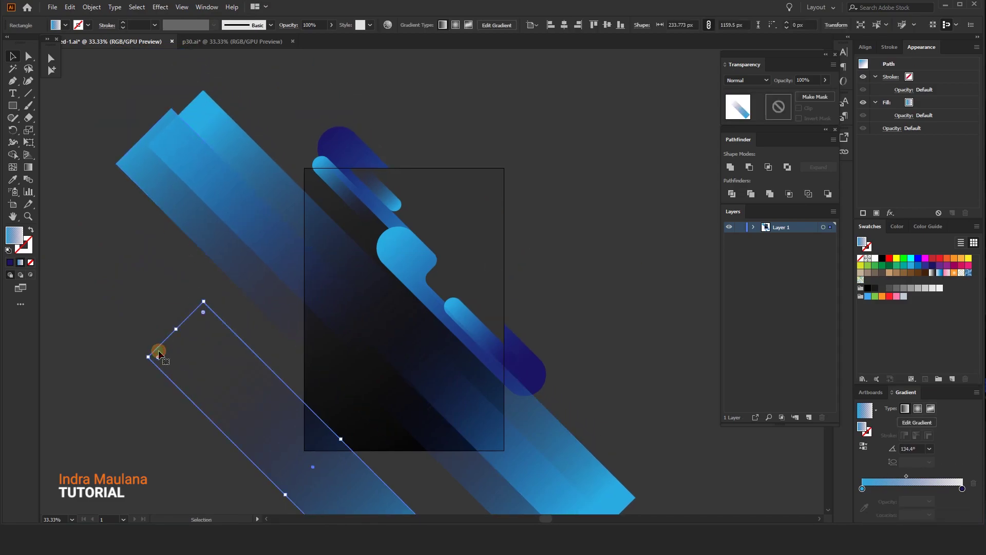
pyautogui.moveTo(143, 331); pyautogui.dragTo(151, 354)
pyautogui.click(309, 236)
pyautogui.click(235, 267)
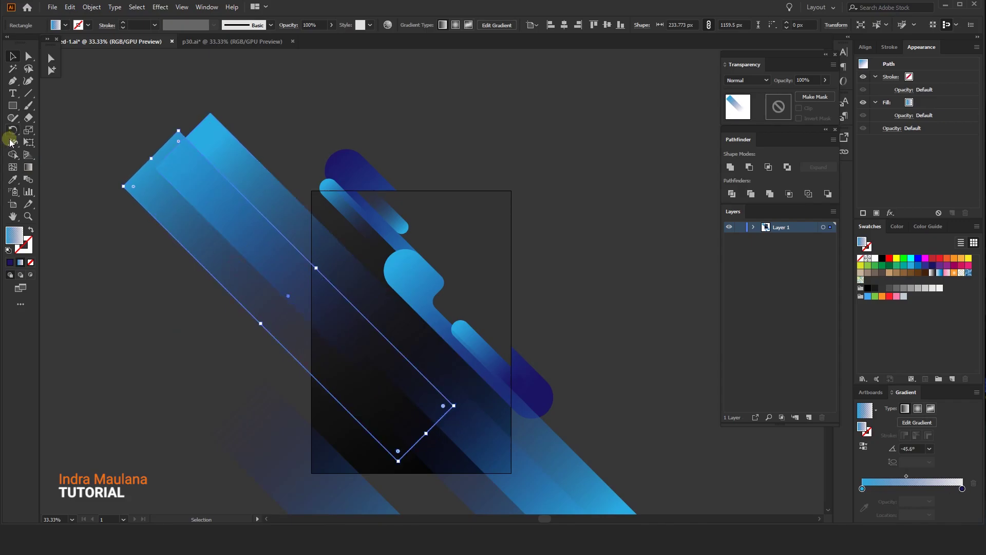
pyautogui.click(29, 167)
pyautogui.moveTo(255, 261); pyautogui.dragTo(270, 277)
pyautogui.keyDown('ctrl'); pyautogui.click(198, 341); pyautogui.keyUp('ctrl')
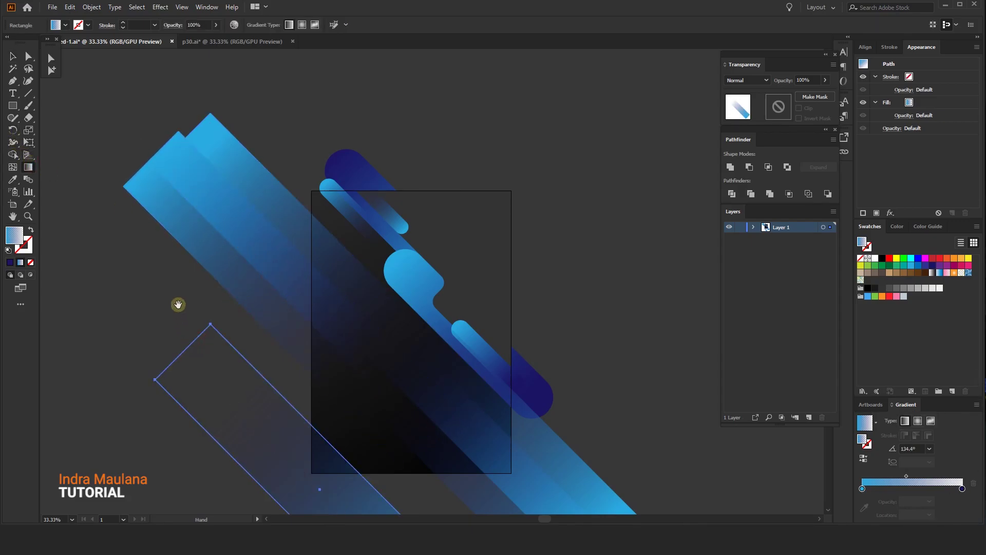
pyautogui.moveTo(178, 304); pyautogui.dragTo(189, 319)
pyautogui.keyDown('ctrl'); pyautogui.click(167, 290); pyautogui.keyUp('ctrl')
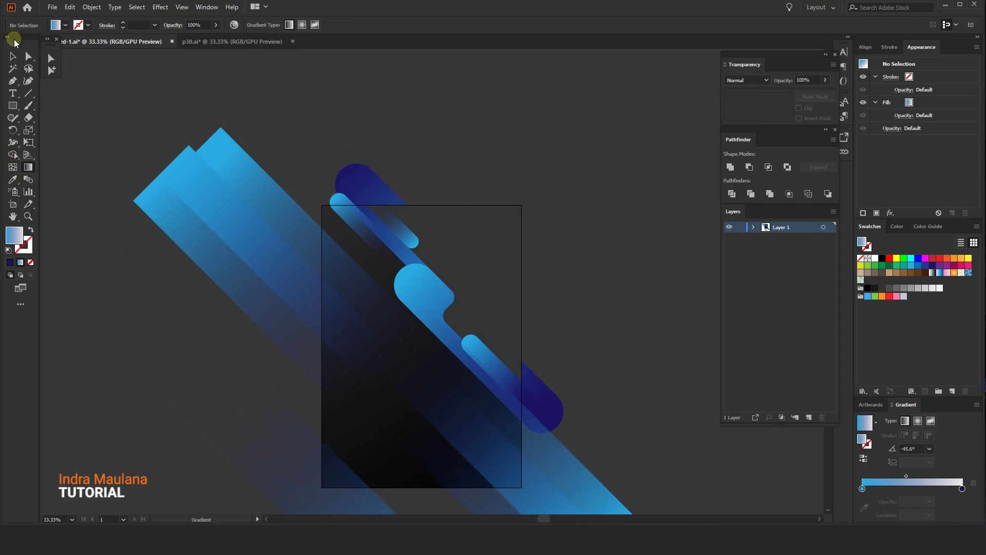
pyautogui.click(13, 56)
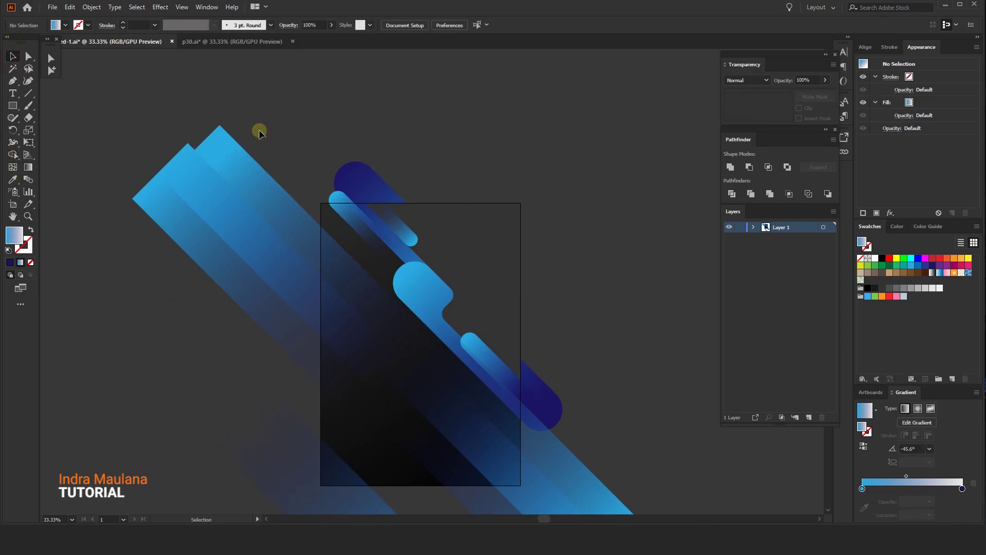
# Draw a 45° line about 327 px wide and tall from the artboard's left edge down along the upper band's upper-right edge.
pyautogui.scroll(-2, 259, 129)
pyautogui.click(27, 95)
pyautogui.hscroll(1, 236, 237)
pyautogui.scroll(1, 258, 237)
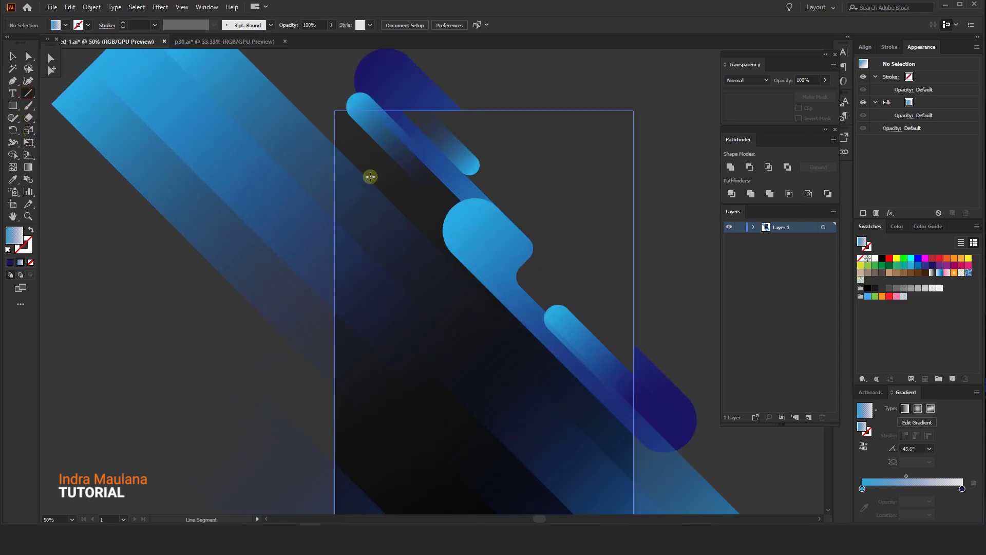
pyautogui.moveTo(334, 145)
pyautogui.mouseDown()
pyautogui.moveTo(442, 229)
pyautogui.moveTo(455, 263)
pyautogui.moveTo(498, 309)
pyautogui.mouseUp()
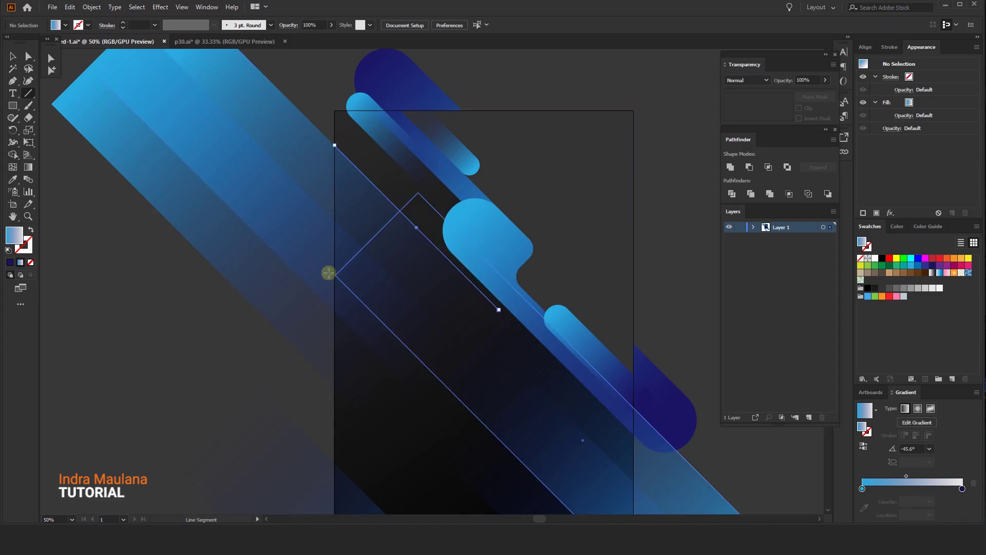
# Apply the white-to-black linear gradient to the line and swap it from the fill to the stroke.
pyautogui.click(12, 56)
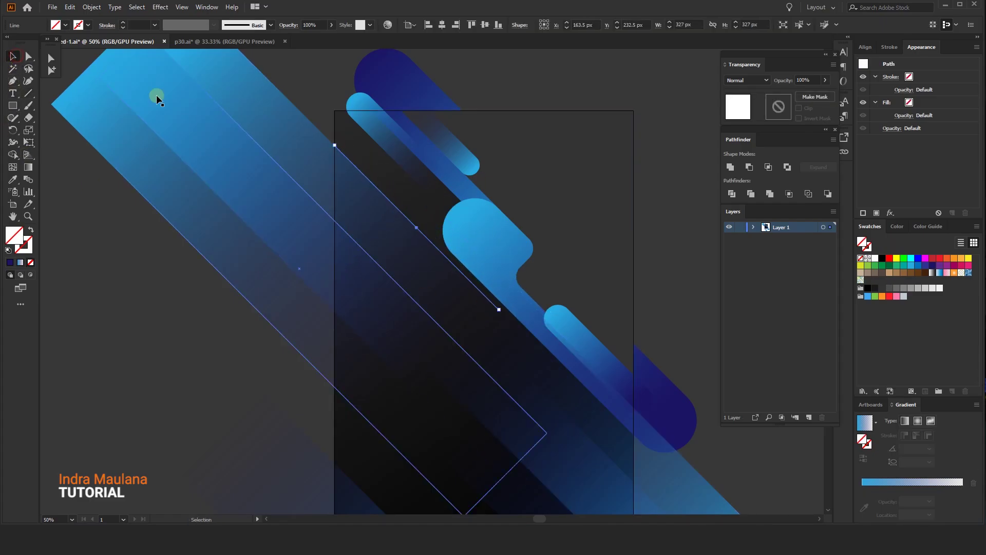
pyautogui.click(876, 422)
pyautogui.click(817, 445)
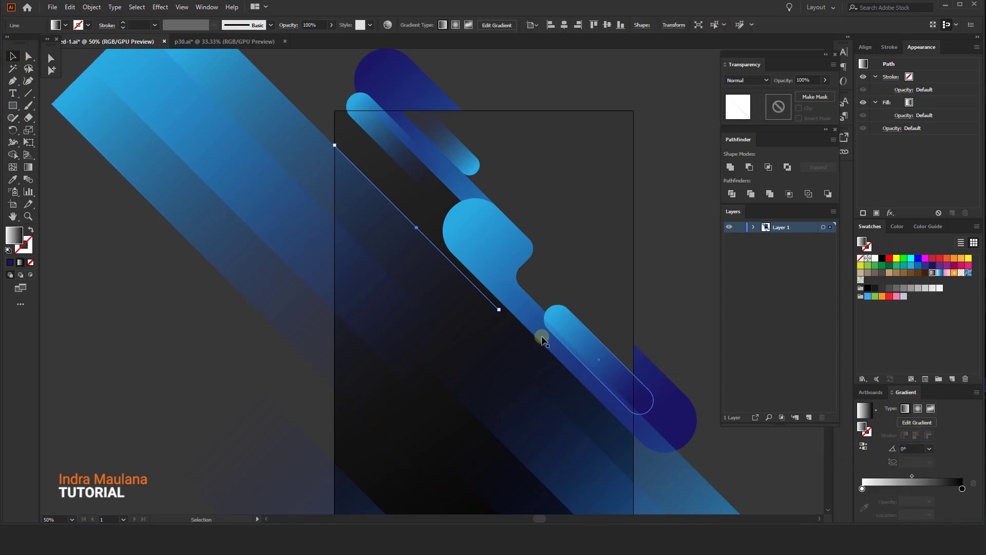
pyautogui.click(31, 228)
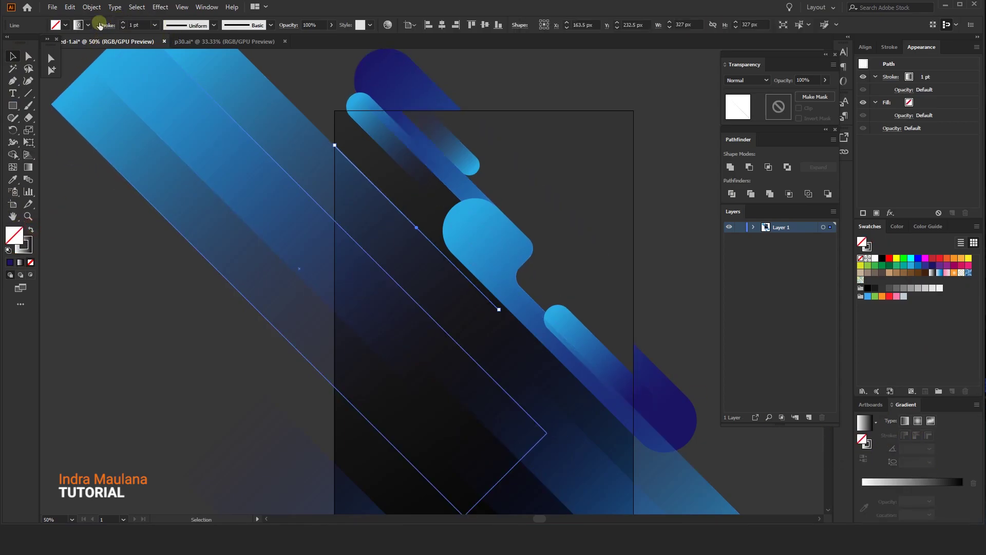
pyautogui.click(115, 277)
# Select the gradient line and set its blending mode to Screen.
pyautogui.click(446, 255)
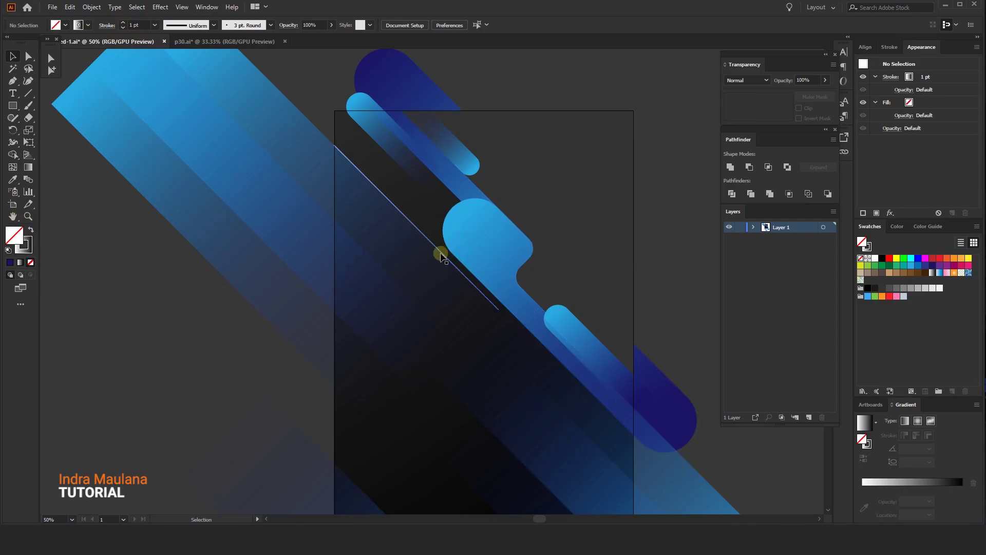
pyautogui.click(751, 80)
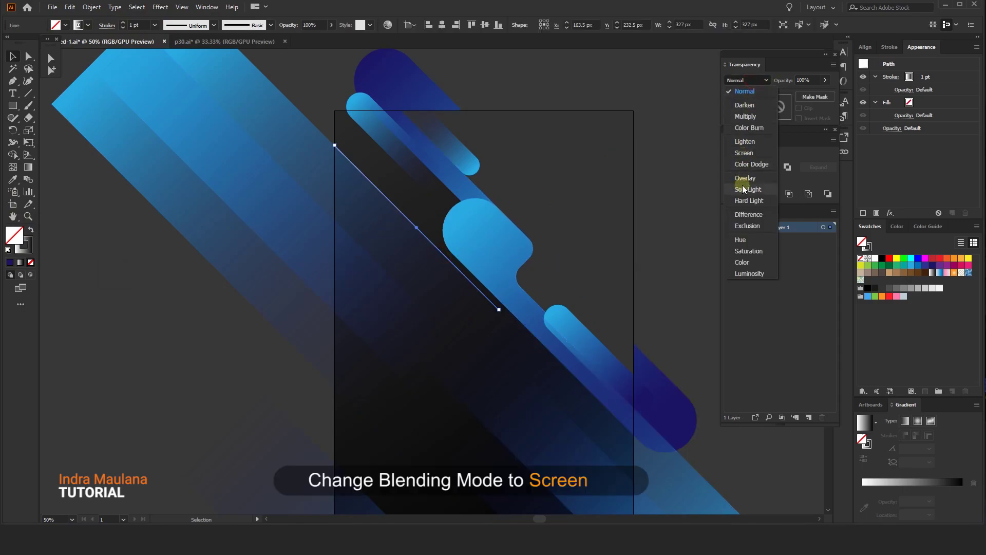
pyautogui.click(744, 153)
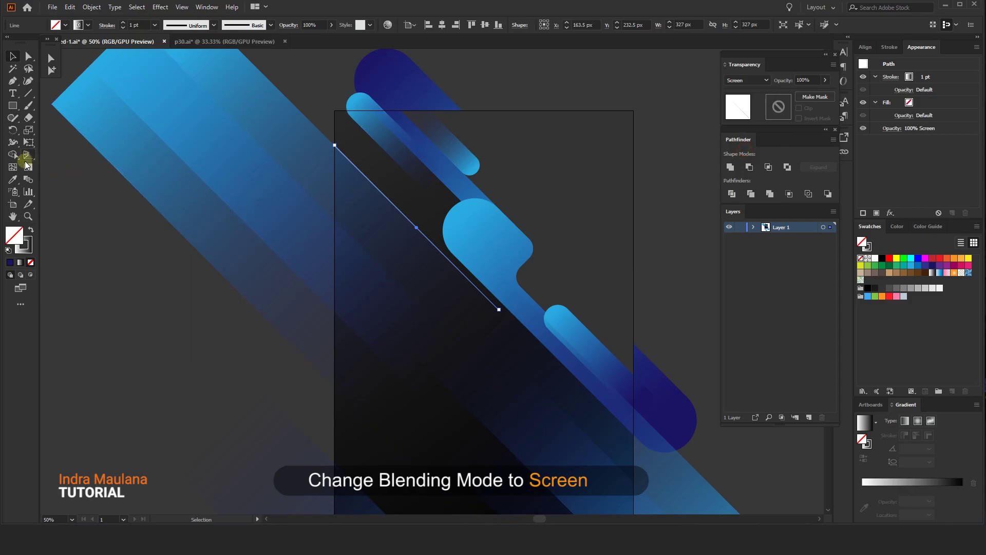
# Draw a parallel 45° line about 333.5 px wide and tall, below and to the left of the first, and deselect it.
pyautogui.click(29, 93)
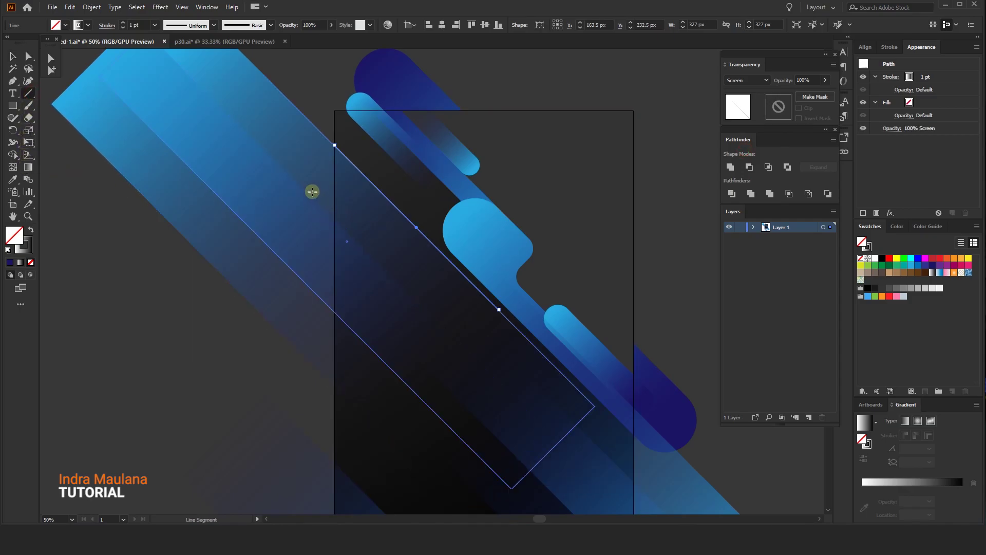
pyautogui.moveTo(304, 190); pyautogui.dragTo(472, 357)
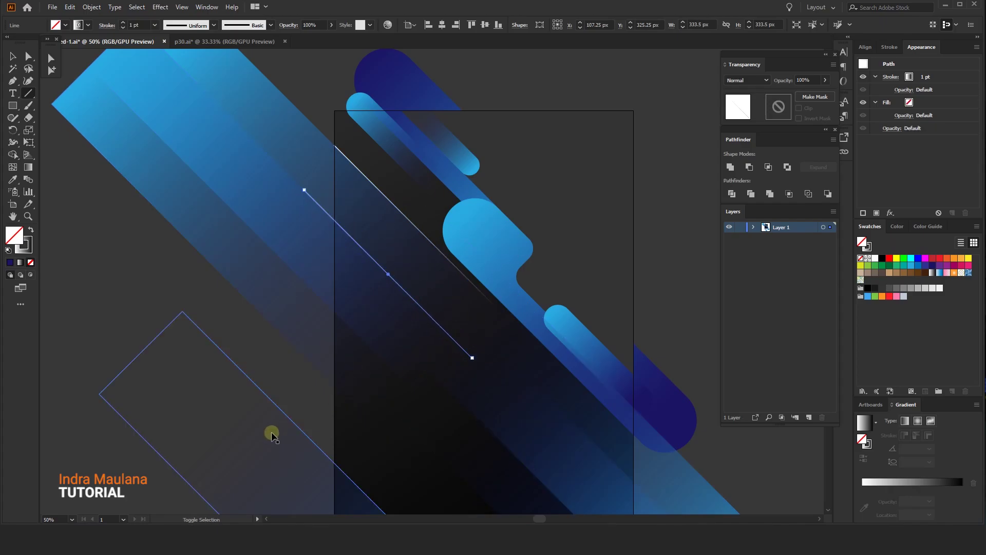
pyautogui.hotkey('ctrl', 'shift', 'a')
pyautogui.moveTo(230, 303); pyautogui.dragTo(207, 299)
# Select both gradient lines, move their gradient midpoint to about 28.39%, and deselect them.
pyautogui.click(11, 57)
pyautogui.click(409, 240)
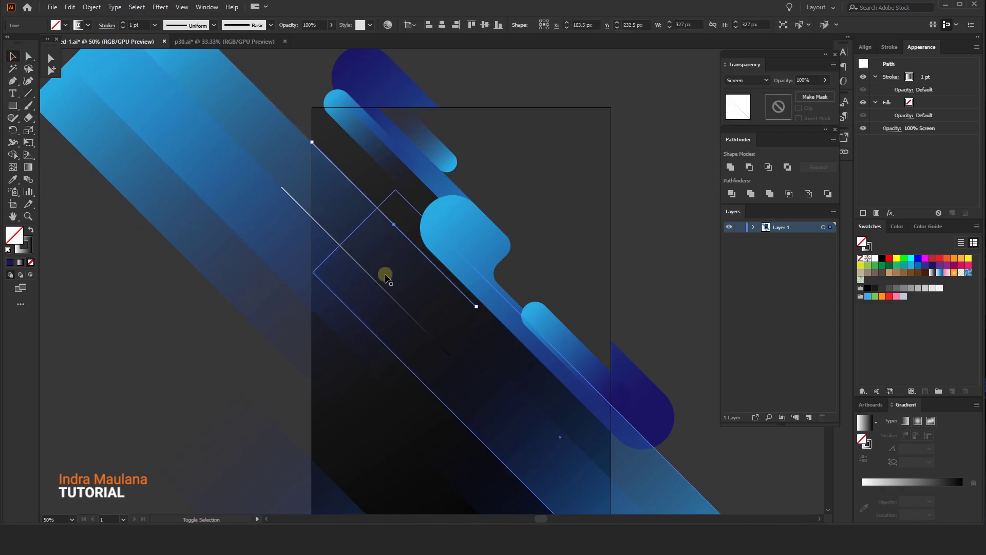
pyautogui.keyDown('shift'); pyautogui.click(378, 284); pyautogui.keyUp('shift')
pyautogui.click(903, 490)
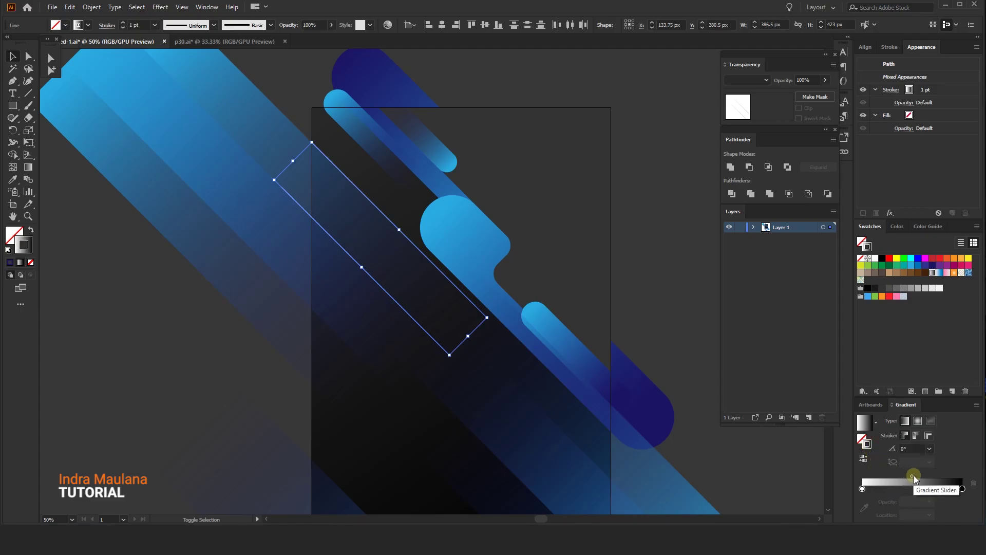
pyautogui.moveTo(912, 477); pyautogui.dragTo(890, 475)
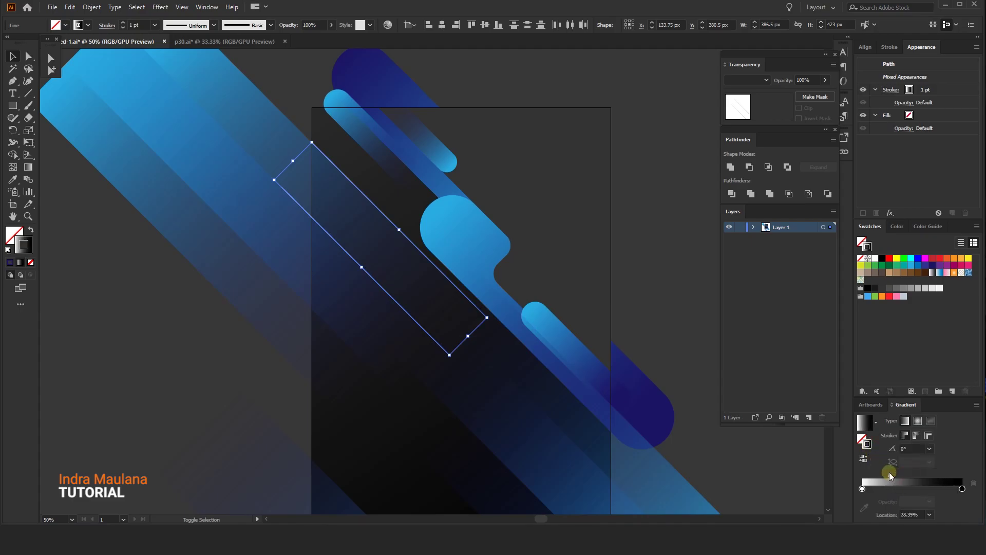
pyautogui.click(755, 92)
pyautogui.click(708, 95)
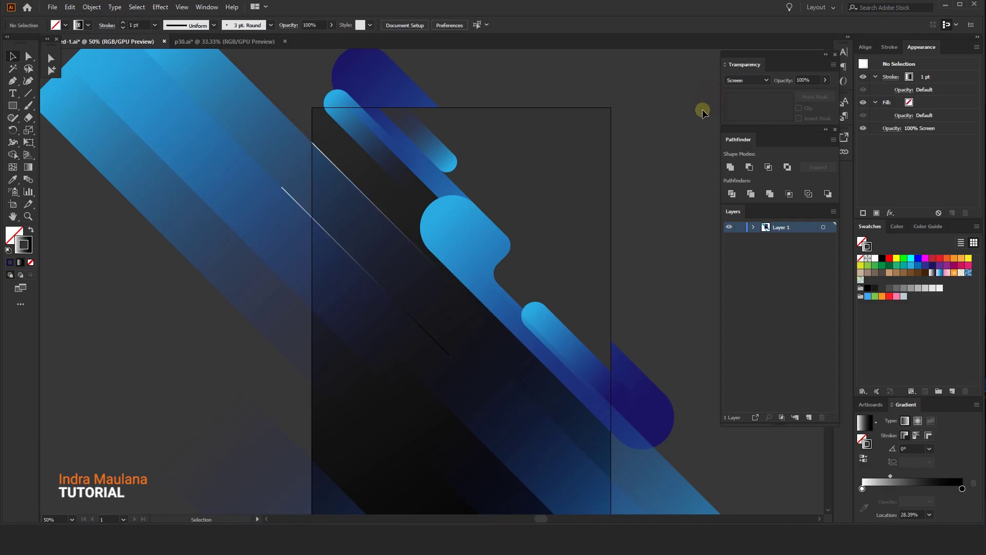
# Set the second line's blending mode to Screen and deselect it.
pyautogui.click(711, 138)
pyautogui.click(748, 80)
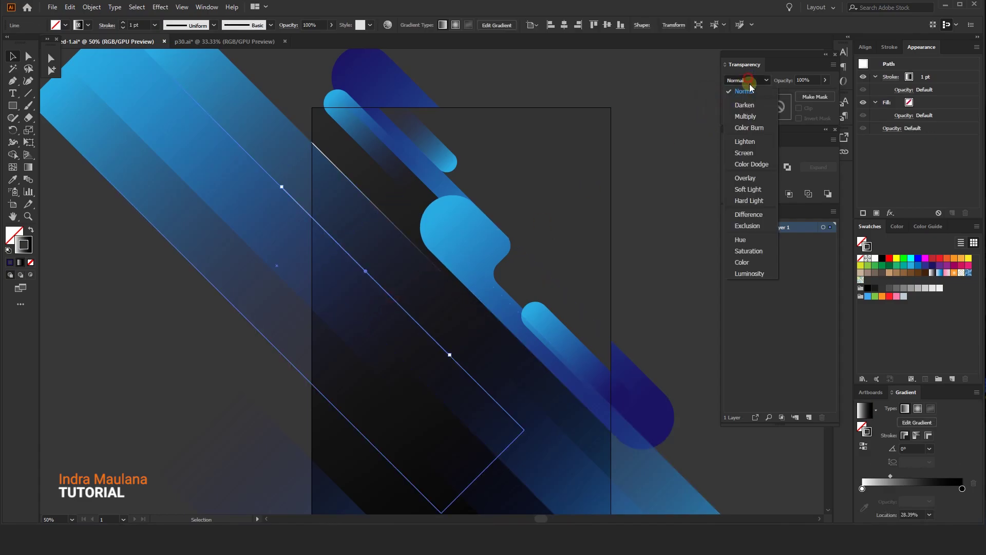
pyautogui.click(748, 153)
pyautogui.click(658, 224)
# Shift the first line slightly up along the diagonal past the artboard's left edge and deselect it.
pyautogui.scroll(-1, 633, 219)
pyautogui.moveTo(655, 225); pyautogui.dragTo(614, 243)
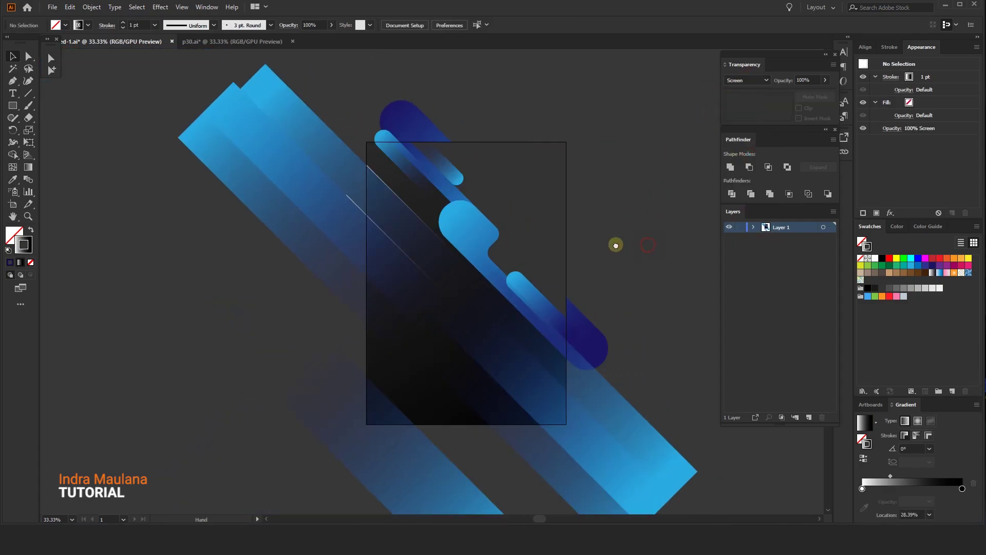
pyautogui.click(369, 168)
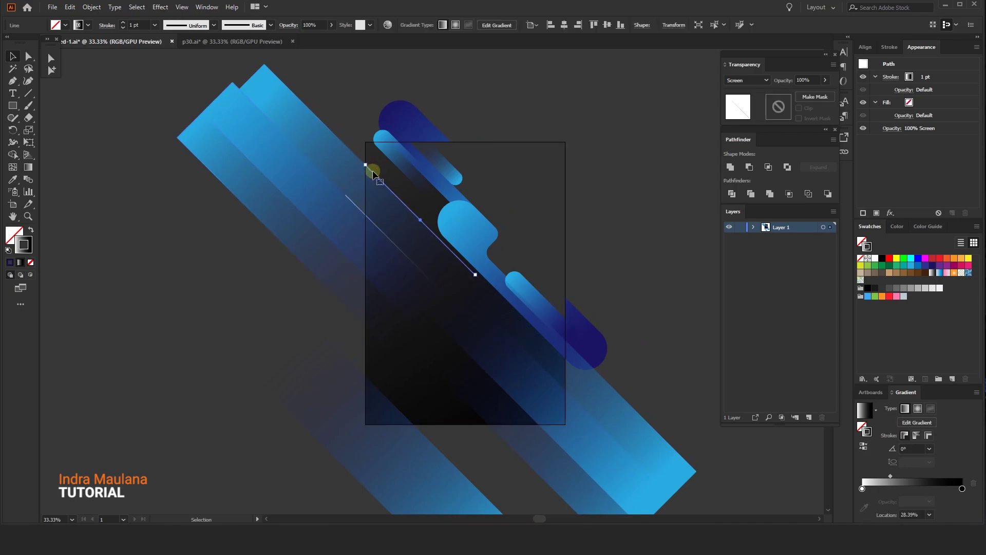
pyautogui.click(101, 134)
# Draw a diagonal line along the upper-right edge of the small lower-right pill and set its blending mode to Screen.
pyautogui.click(28, 93)
pyautogui.moveTo(235, 389); pyautogui.dragTo(221, 408)
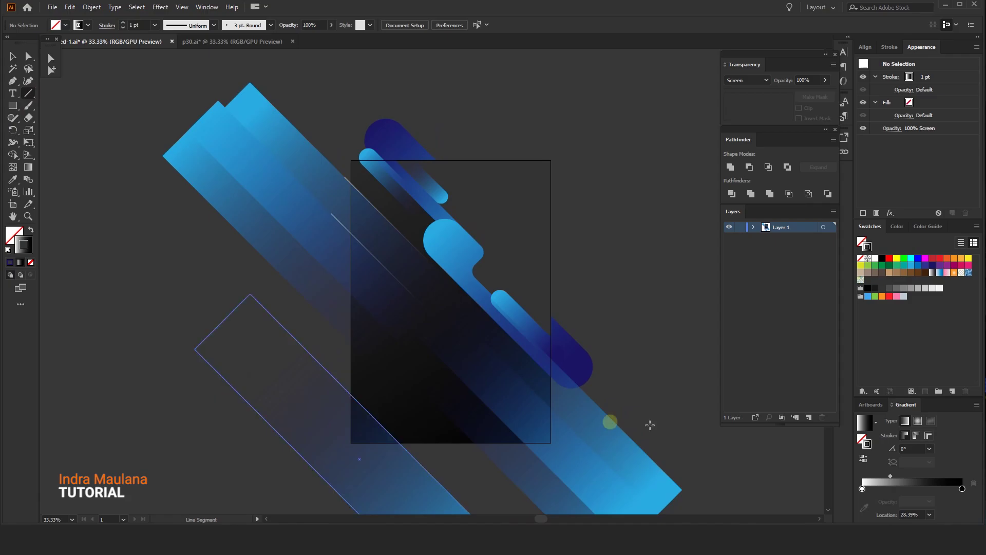
pyautogui.scroll(1, 762, 456)
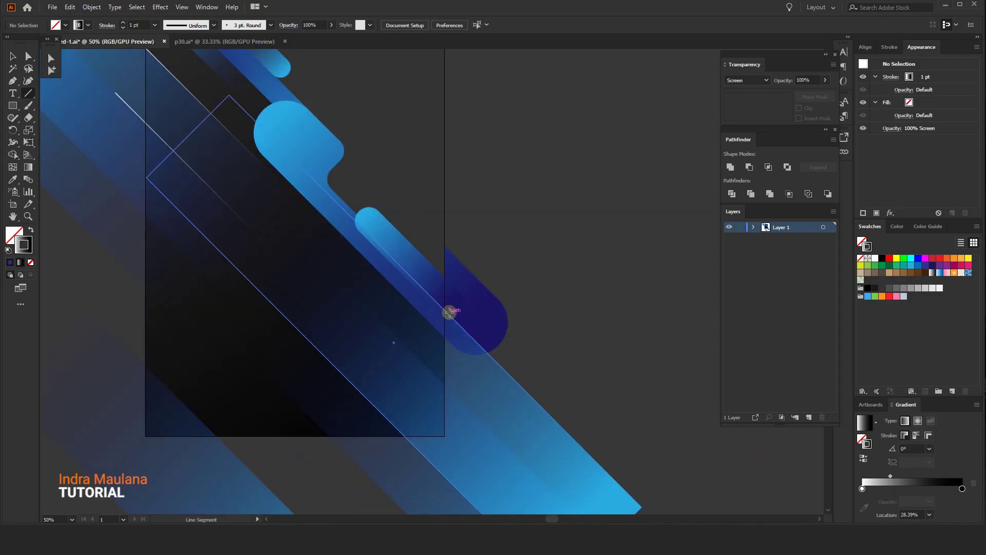
pyautogui.moveTo(456, 288); pyautogui.dragTo(463, 329)
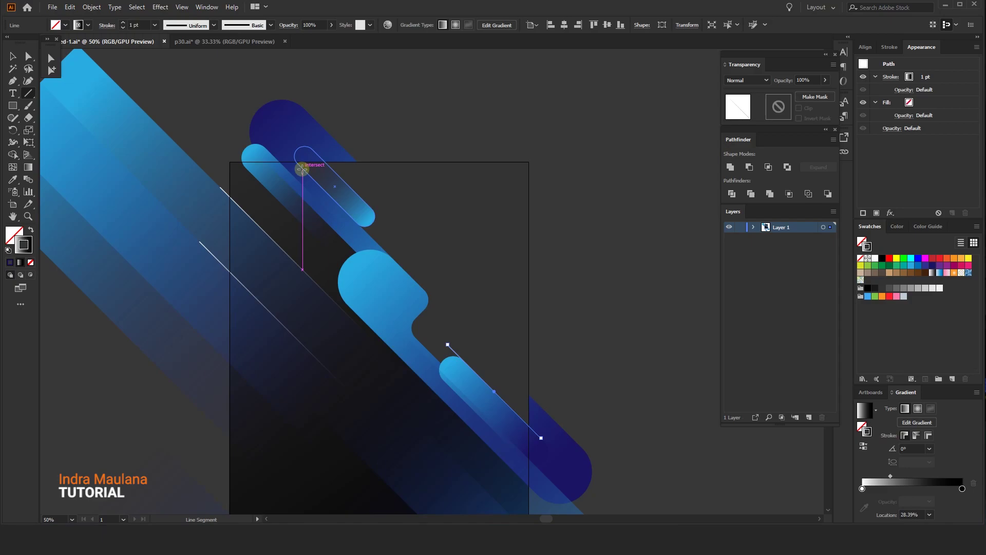
pyautogui.click(748, 80)
pyautogui.click(744, 160)
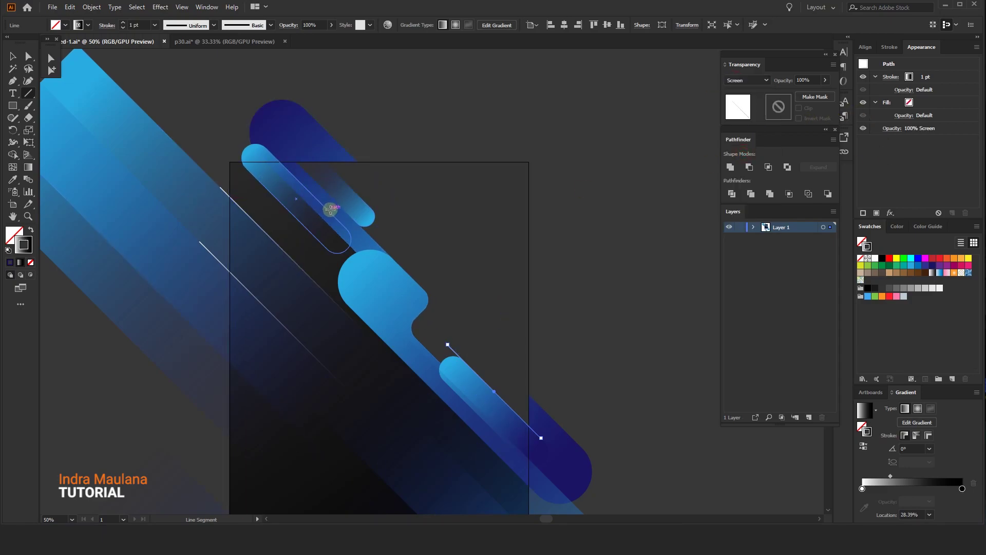
# Draw a diagonal line along the upper-right edge of the small upper-left pill, set its blending mode to Screen, and deselect it.
pyautogui.moveTo(331, 211); pyautogui.dragTo(267, 126)
pyautogui.click(747, 80)
pyautogui.click(745, 160)
pyautogui.click(618, 202)
pyautogui.hotkey('ctrl', '-')
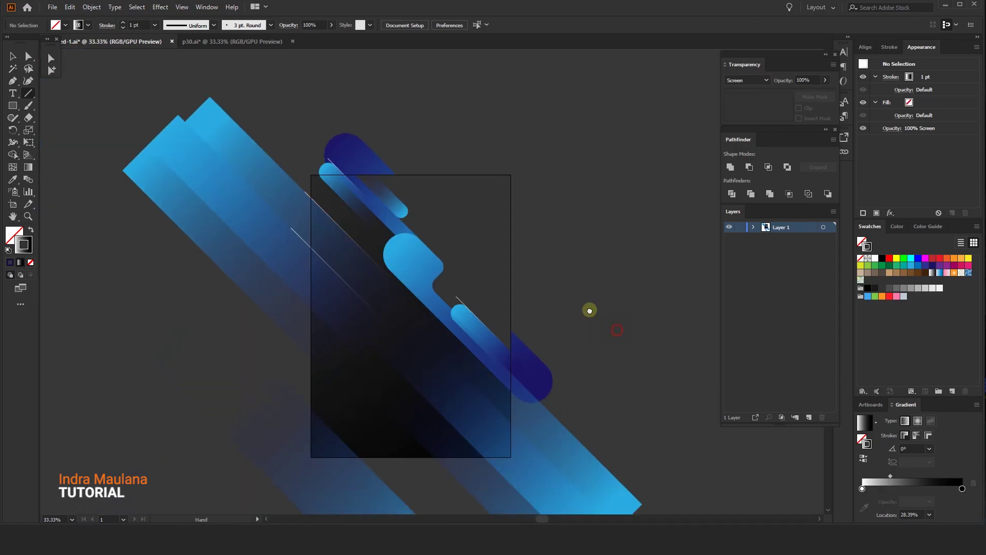
# Duplicate the long lower-right gradient pill in place and bring the copy to the front.
pyautogui.click(13, 56)
pyautogui.hscroll(2, 516, 121)
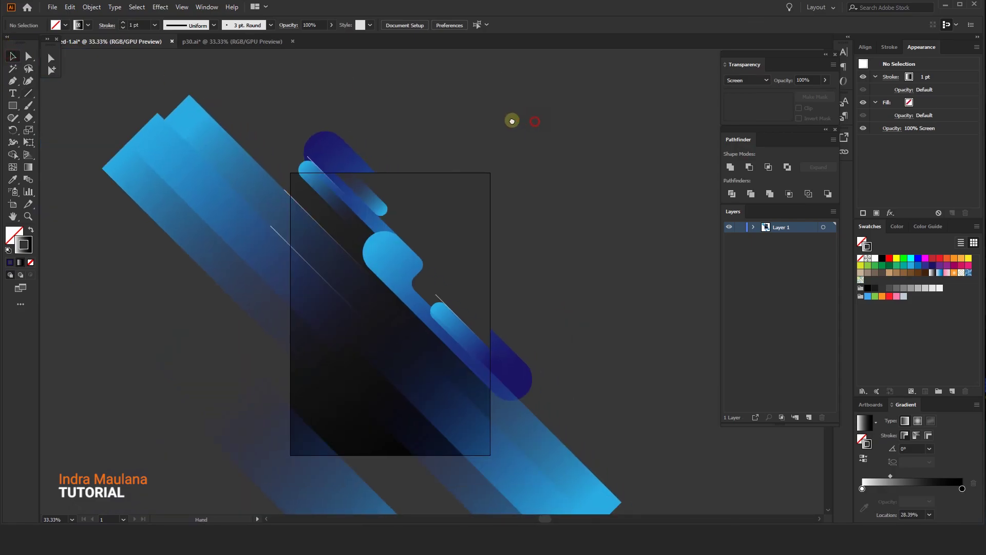
pyautogui.click(509, 379)
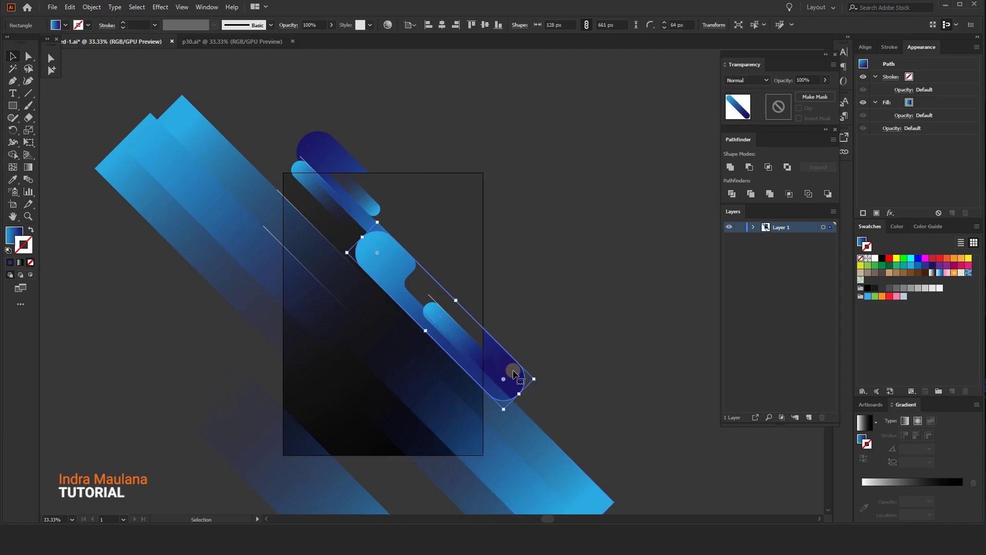
pyautogui.hotkey('ctrl', 'c')
pyautogui.hotkey('ctrl', 'f')
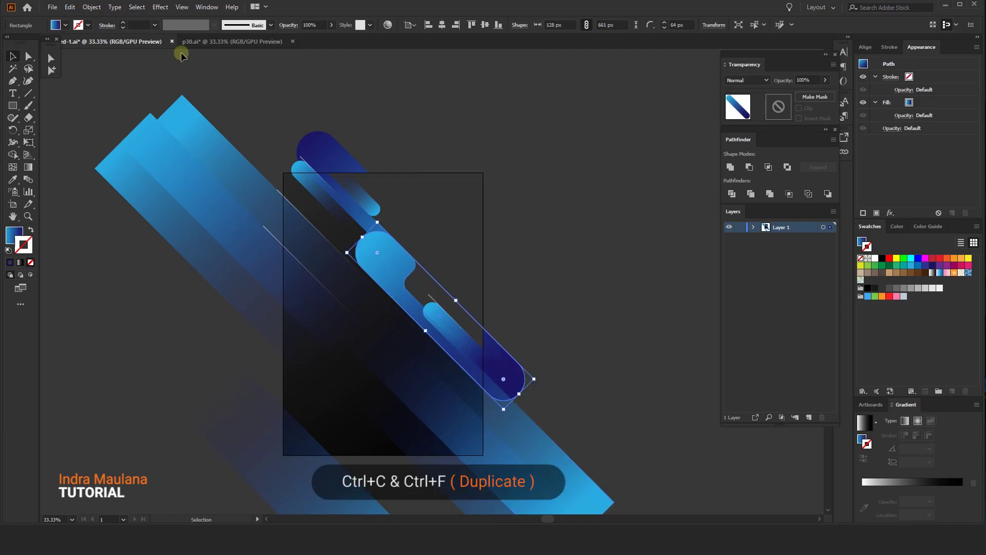
pyautogui.click(70, 7)
pyautogui.click(70, 7)
pyautogui.click(70, 8)
pyautogui.click(96, 84)
pyautogui.rightClick(465, 314)
pyautogui.moveTo(530, 262)
pyautogui.click(595, 262)
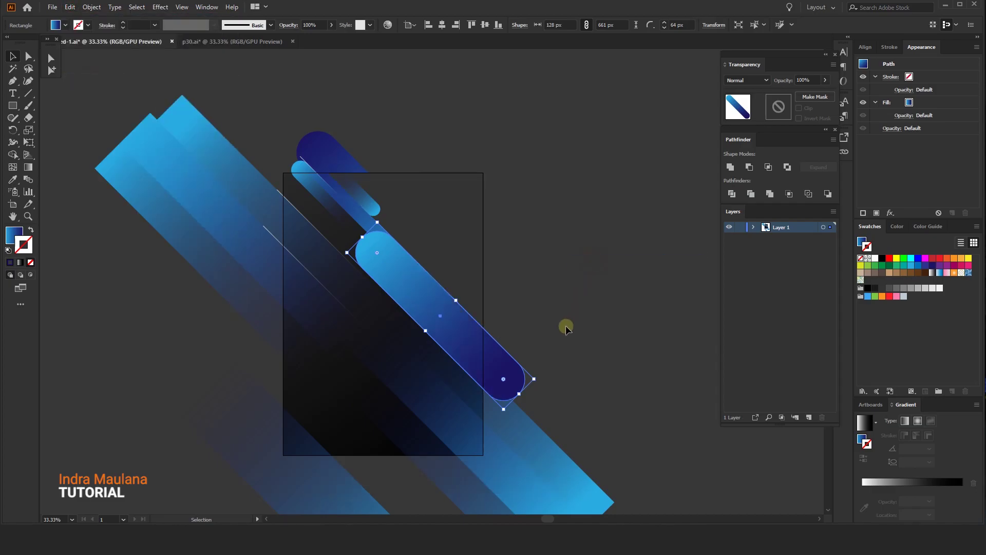
# Set the opacity of the light-blue gradient stop on the duplicated pill to 0%.
pyautogui.click(862, 441)
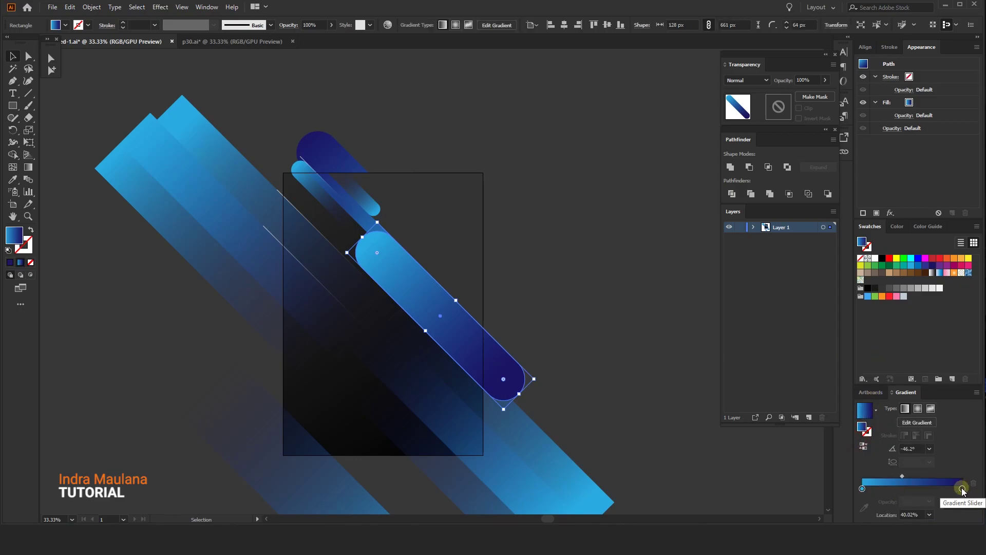
pyautogui.click(862, 489)
pyautogui.click(929, 501)
pyautogui.click(937, 377)
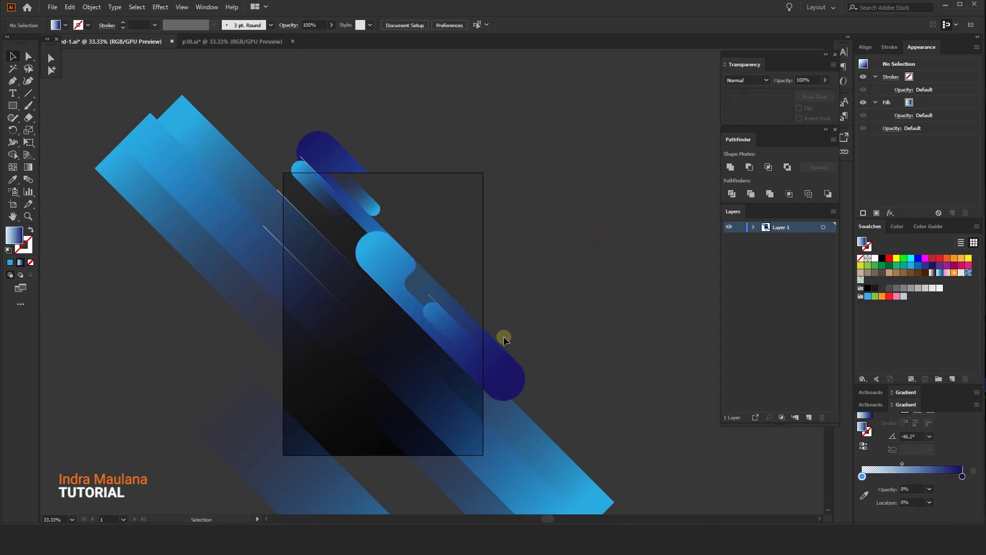
# Cut the faded pill copy and bring the small lower-right pill to the front.
pyautogui.scroll(1, 542, 369)
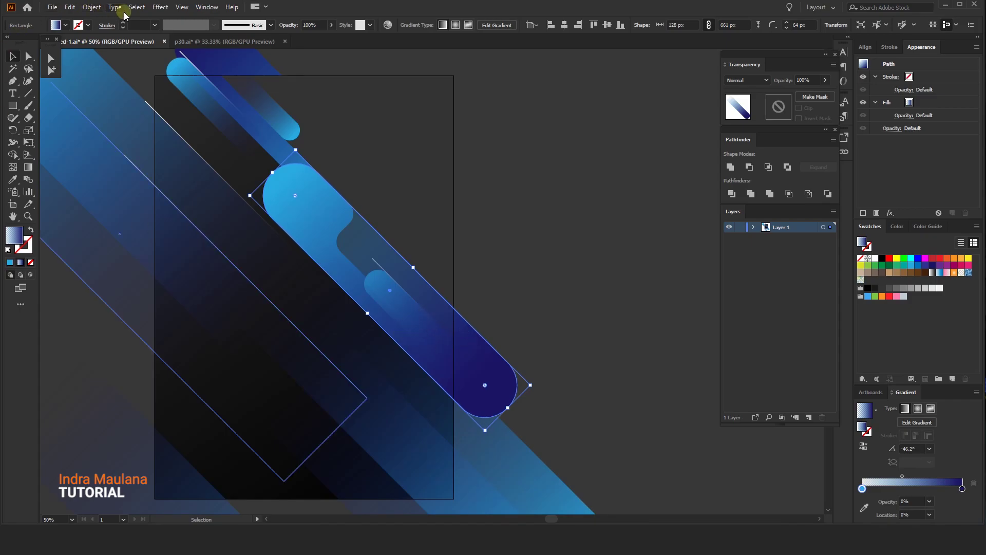
pyautogui.click(71, 7)
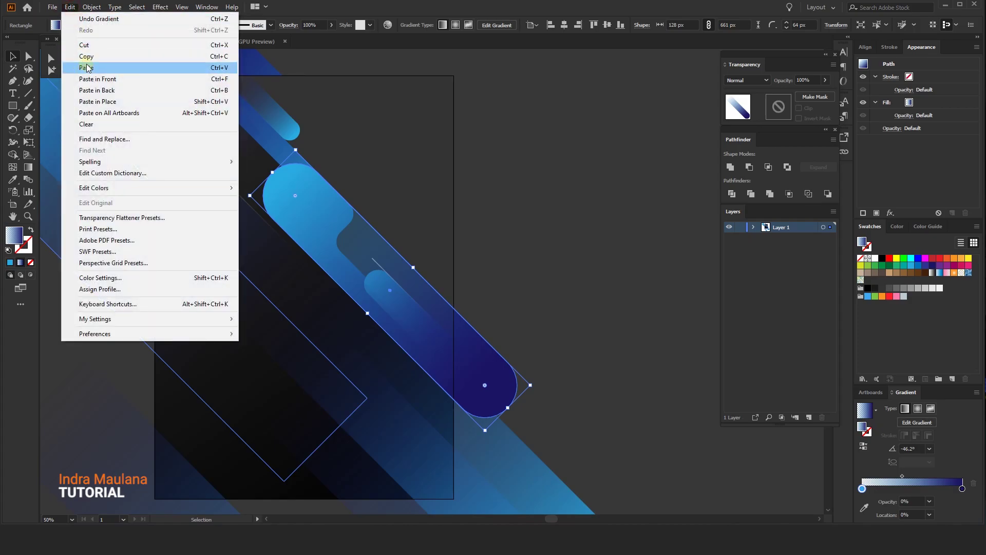
pyautogui.click(85, 42)
pyautogui.hotkey('ctrl', 'f')
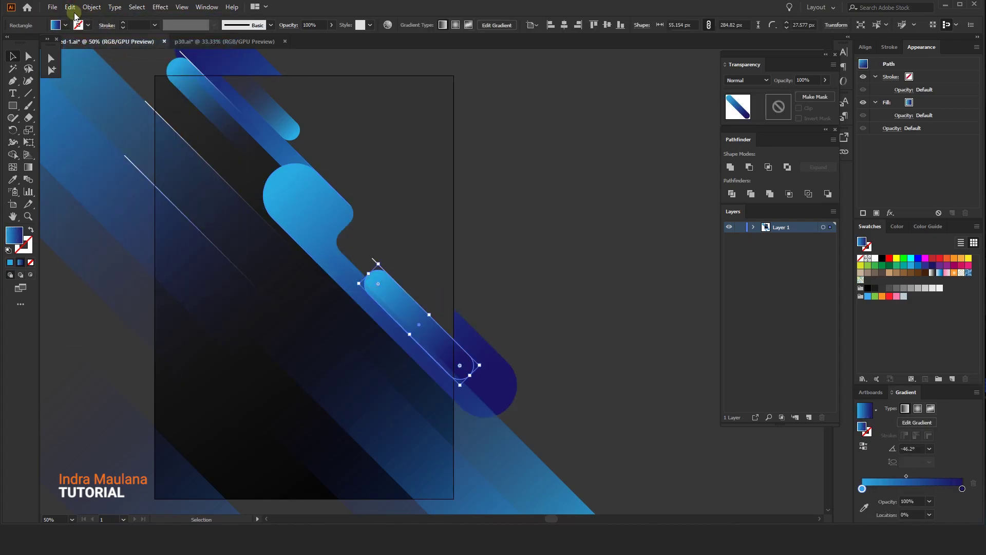
pyautogui.rightClick(399, 315)
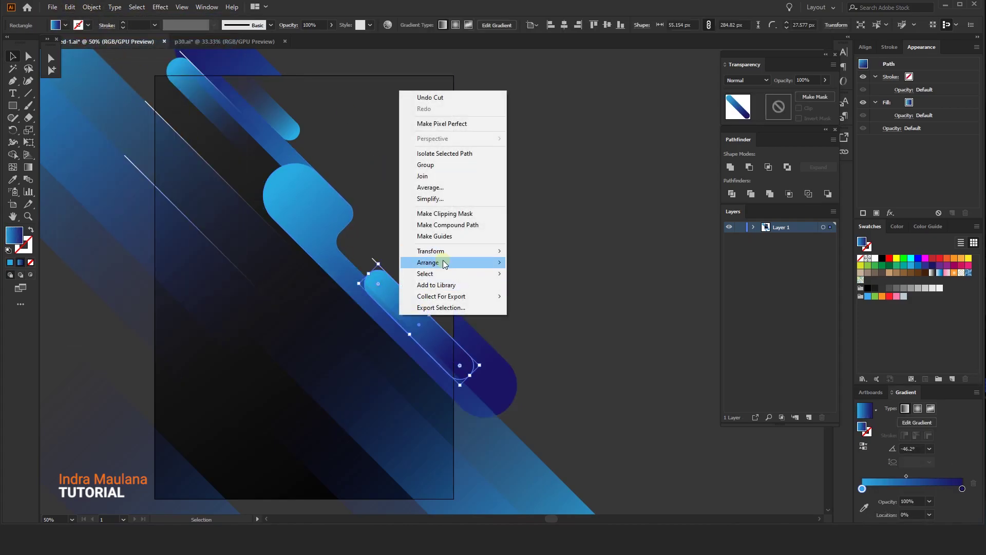
pyautogui.click(519, 263)
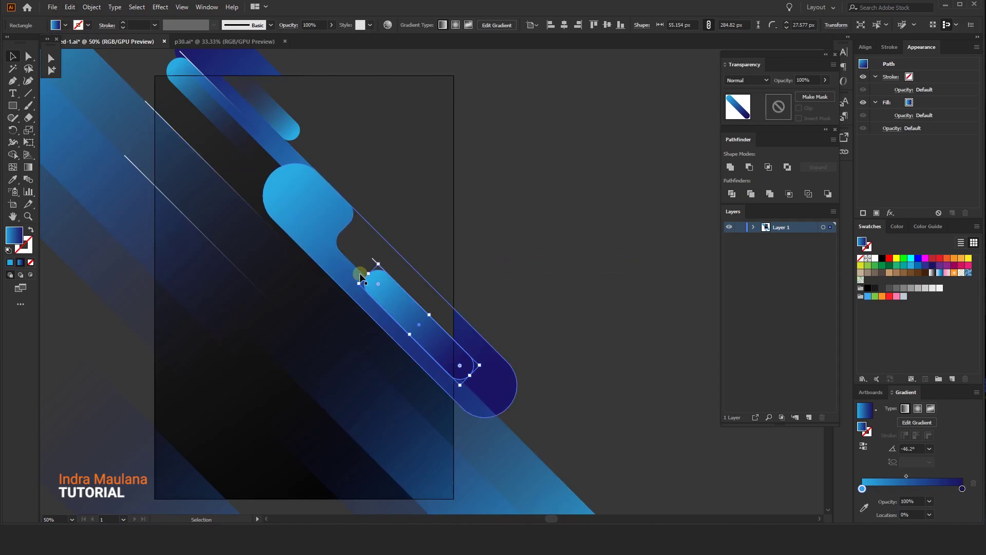
# Paste the faded pill copy back in front and send it backward behind the small lower-right pill.
pyautogui.click(68, 8)
pyautogui.click(97, 80)
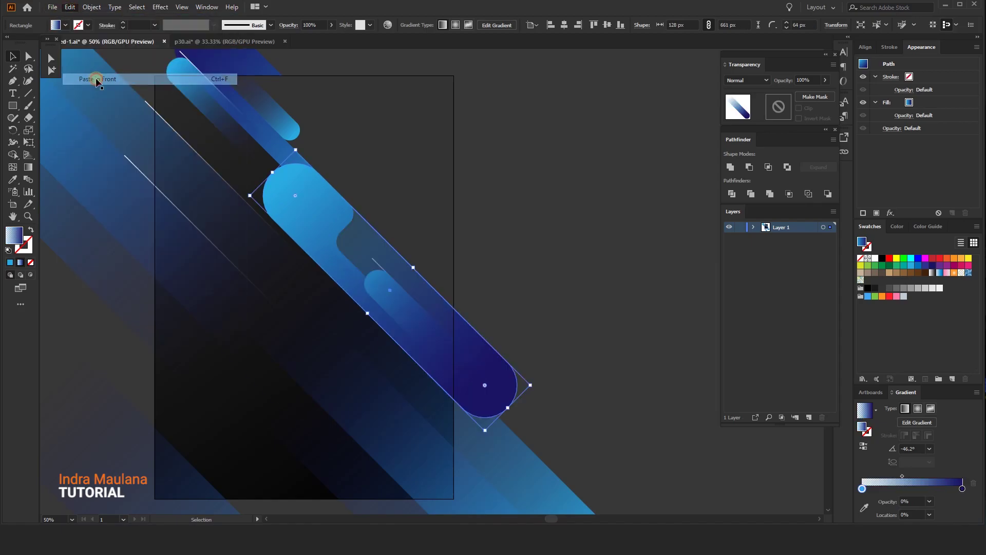
pyautogui.rightClick(378, 301)
pyautogui.moveTo(409, 252)
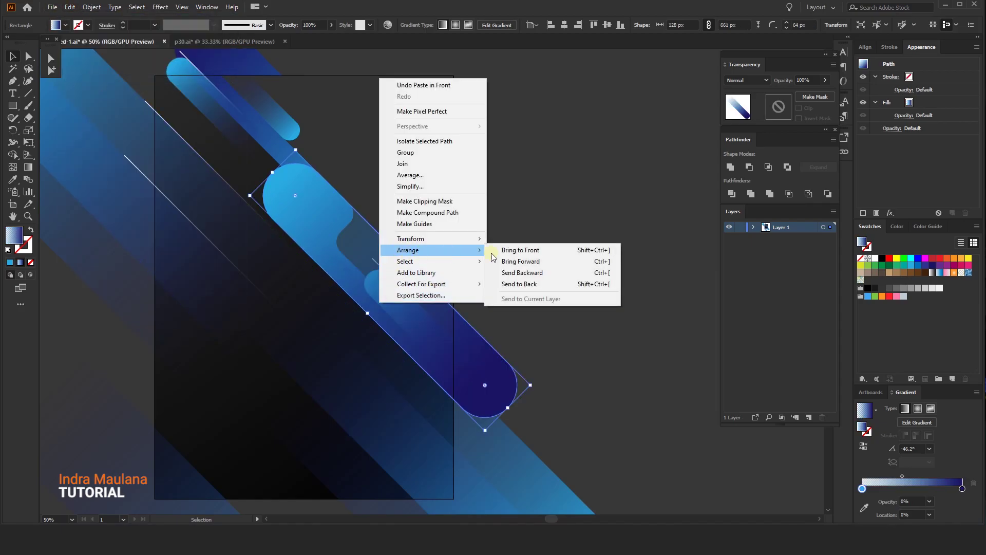
pyautogui.click(513, 271)
pyautogui.click(571, 343)
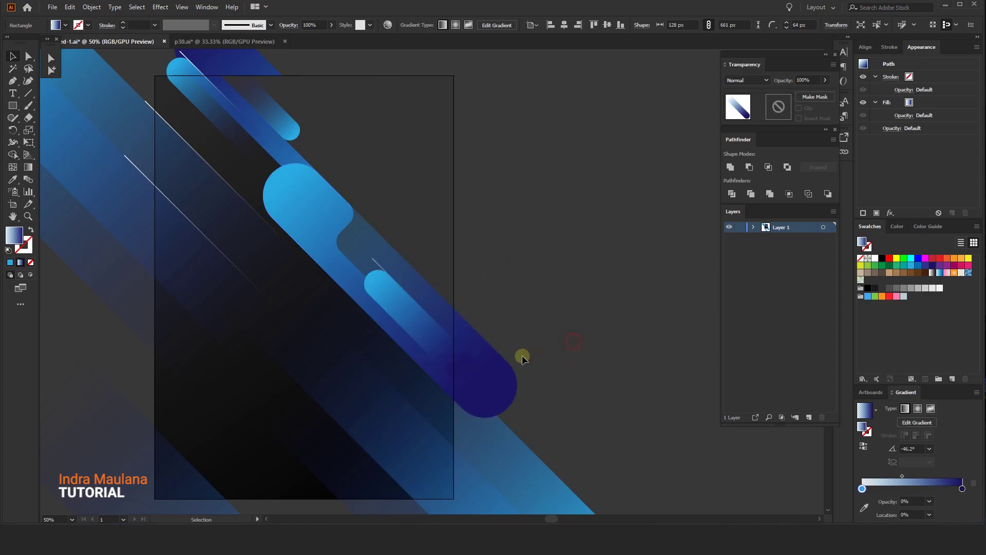
# Move the faded pill's transparent gradient stop to about 22.76% and shift the gradient midpoint toward its dark end.
pyautogui.click(491, 358)
pyautogui.click(28, 167)
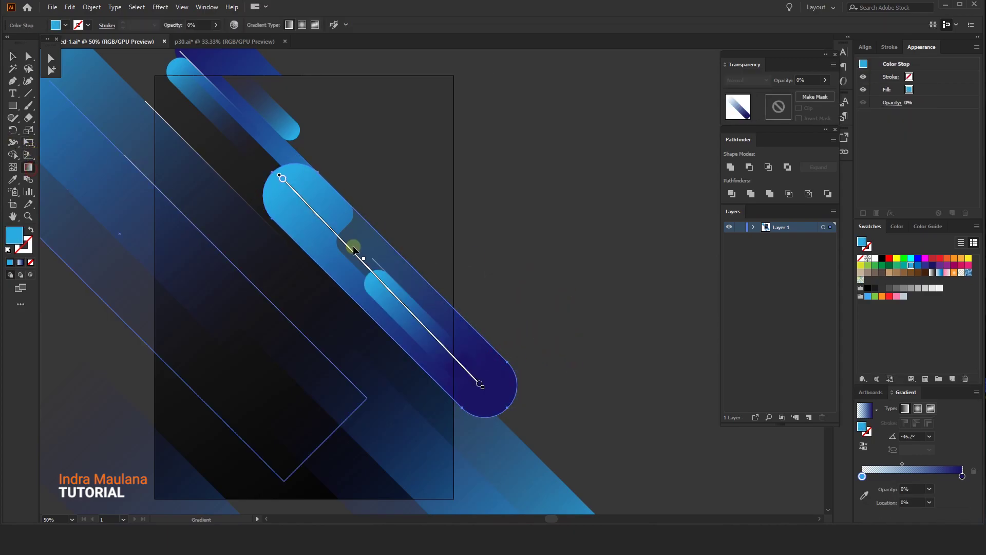
pyautogui.moveTo(292, 190); pyautogui.dragTo(330, 231)
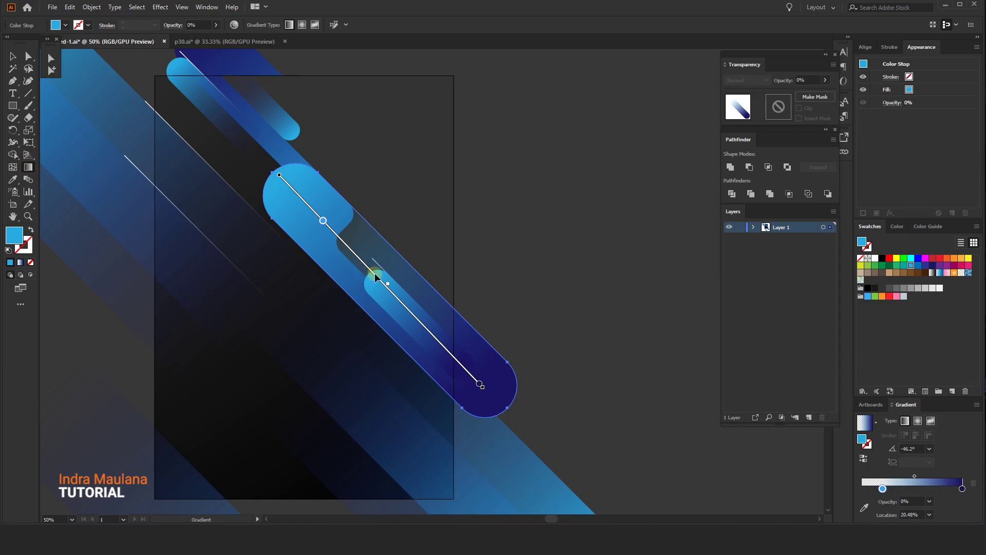
pyautogui.moveTo(387, 285); pyautogui.dragTo(421, 321)
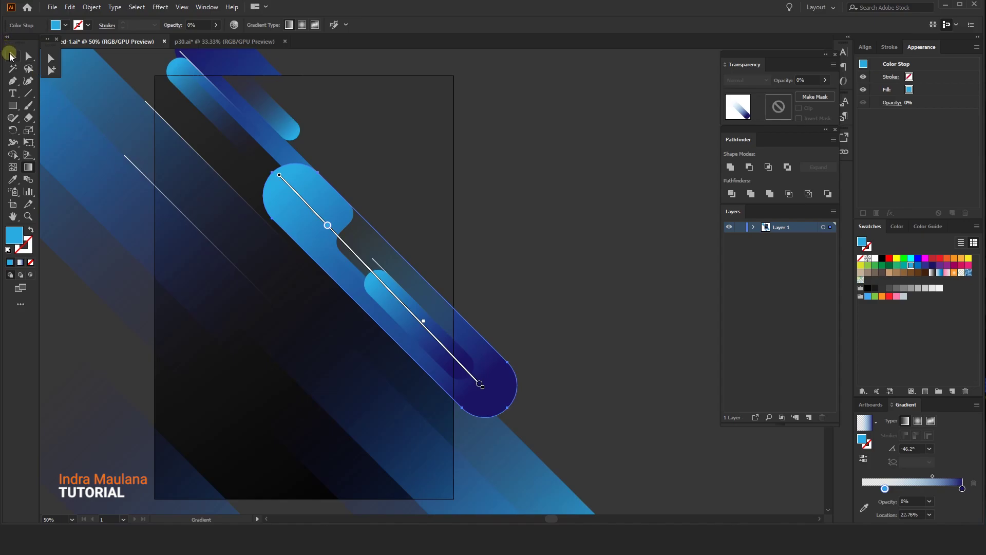
pyautogui.click(10, 54)
pyautogui.click(584, 150)
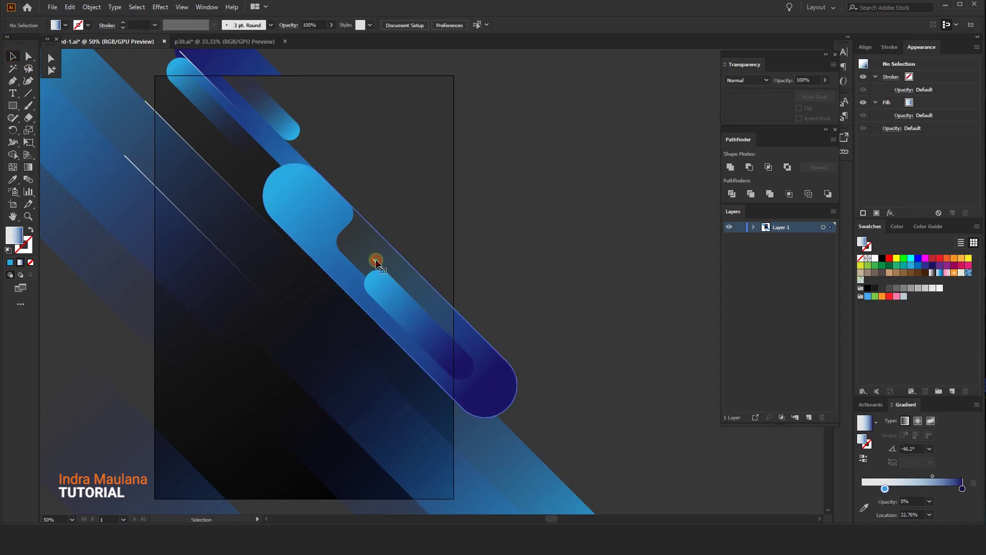
# Select the faded pill copy and lock it.
pyautogui.click(376, 261)
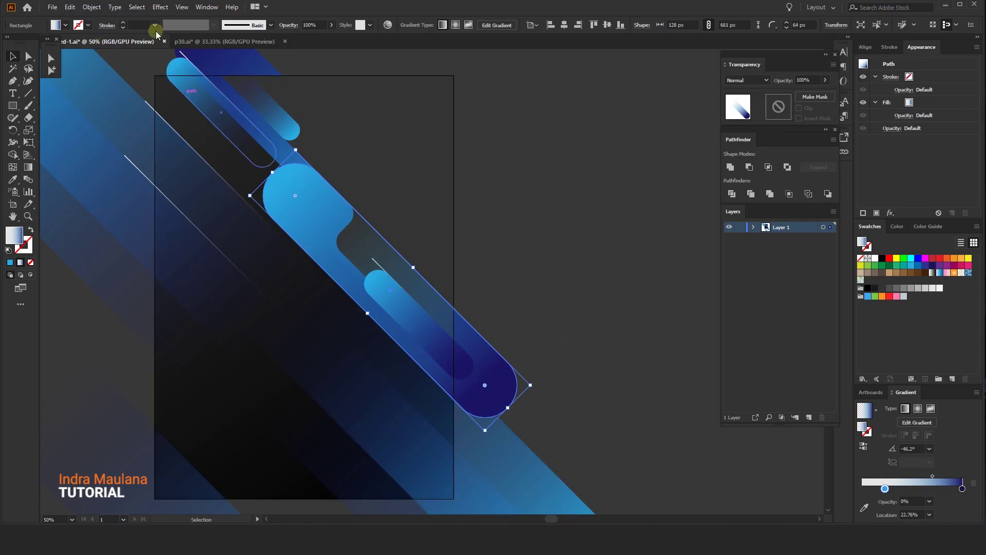
pyautogui.click(69, 7)
pyautogui.click(69, 6)
pyautogui.click(91, 6)
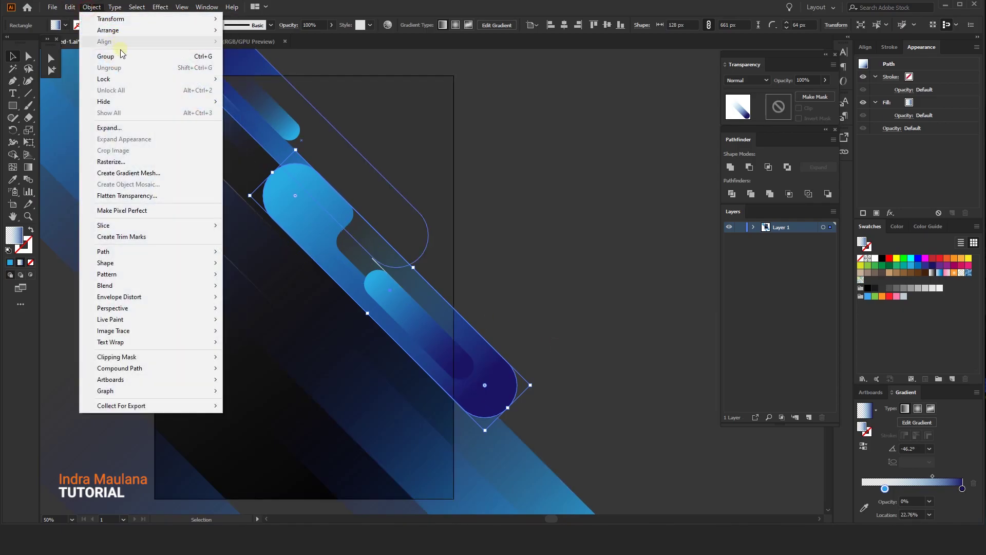
pyautogui.moveTo(132, 79)
pyautogui.click(242, 77)
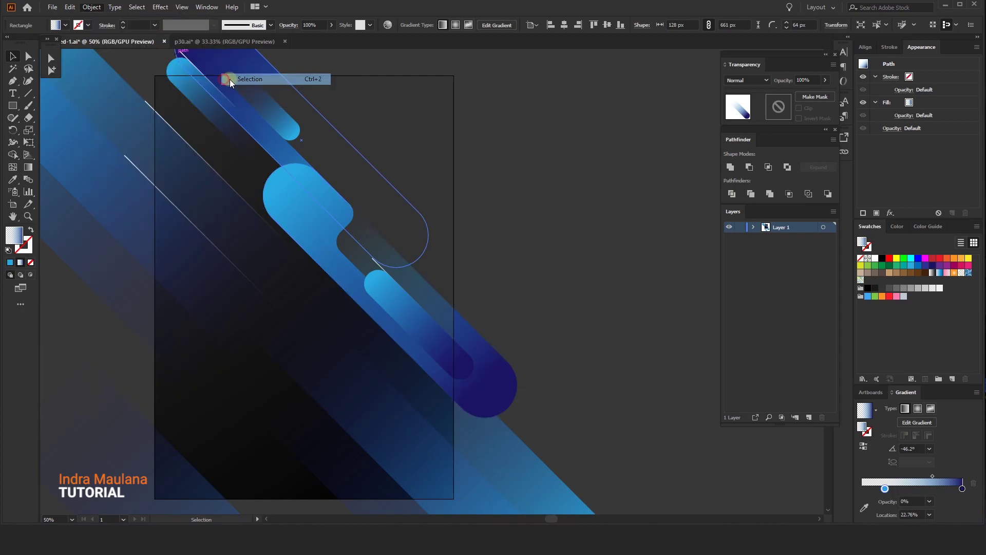
# Bring the highlight line beside the small lower-right pill to the front and deselect it.
pyautogui.click(378, 263)
pyautogui.rightClick(377, 262)
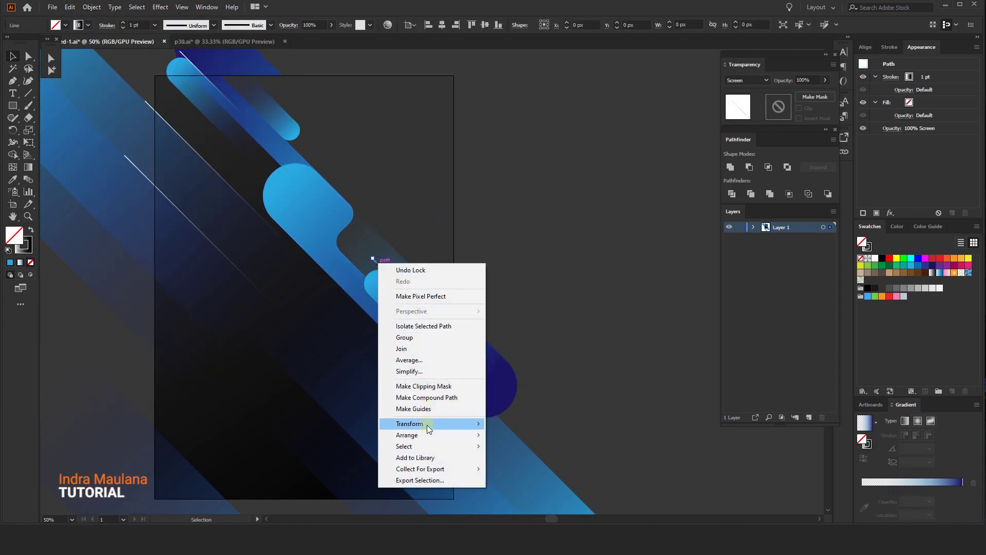
pyautogui.click(513, 435)
pyautogui.click(569, 234)
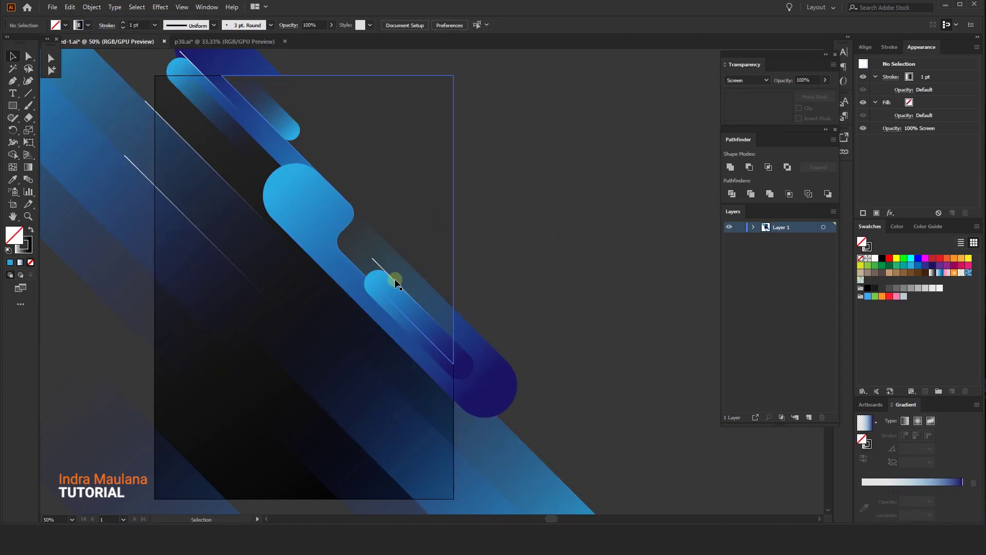
# Reverse the stroke gradient of the highlight line beside the small lower-right pill and deselect it.
pyautogui.click(391, 278)
pyautogui.click(863, 458)
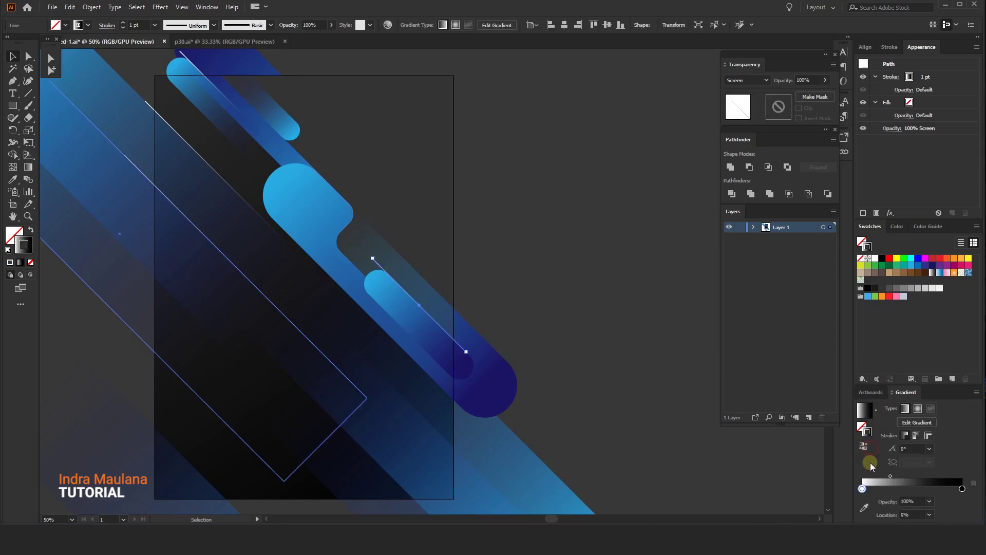
pyautogui.click(568, 179)
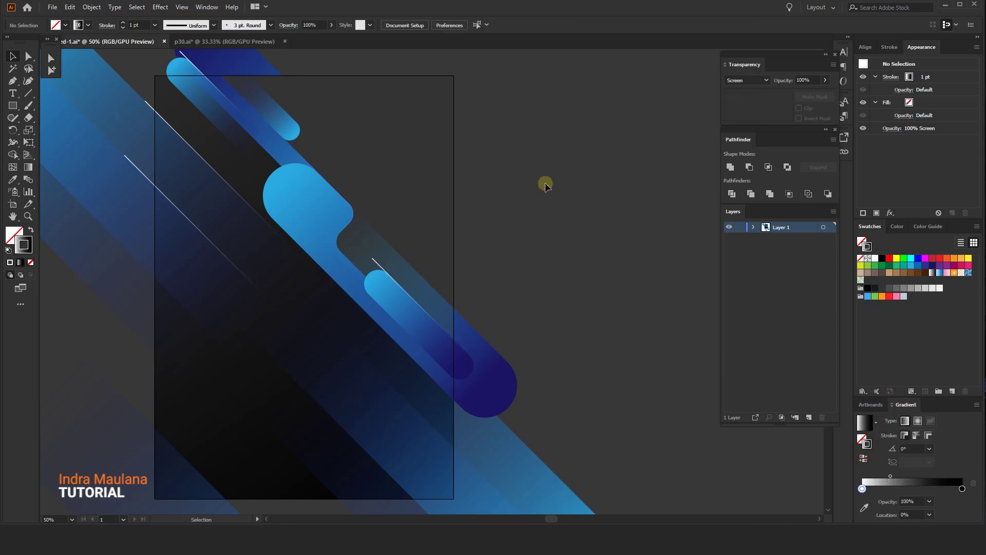
pyautogui.click(380, 266)
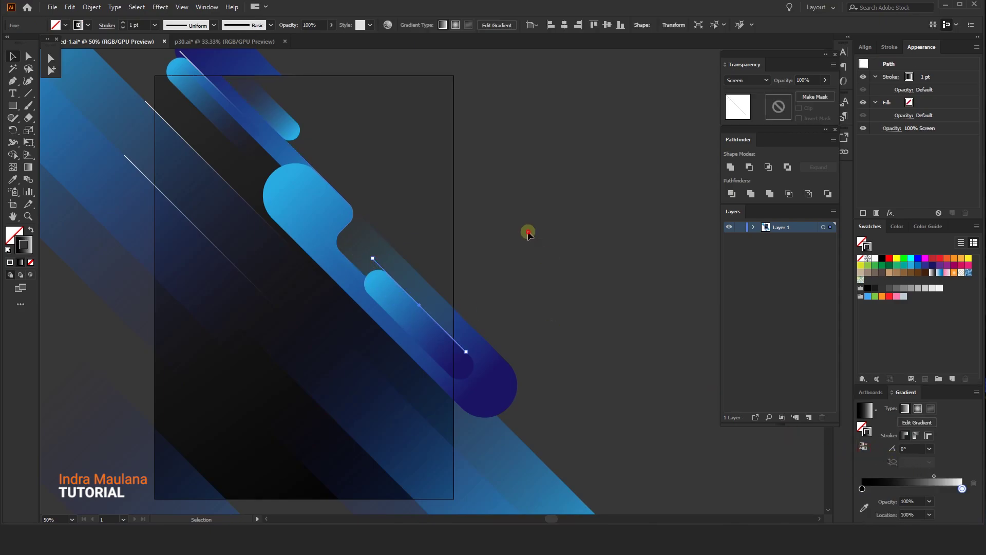
pyautogui.click(528, 232)
# Extend the upper end of that highlight line about 103.5 px left and 103.5 px up along the diagonal.
pyautogui.click(425, 311)
pyautogui.click(27, 56)
pyautogui.moveTo(372, 258); pyautogui.dragTo(317, 212)
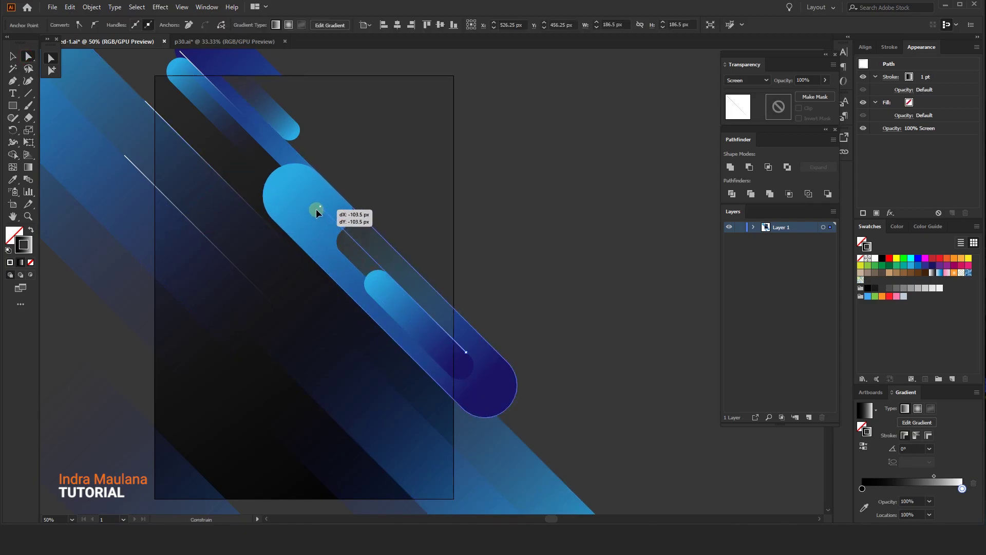
pyautogui.click(627, 236)
pyautogui.scroll(-1, 612, 257)
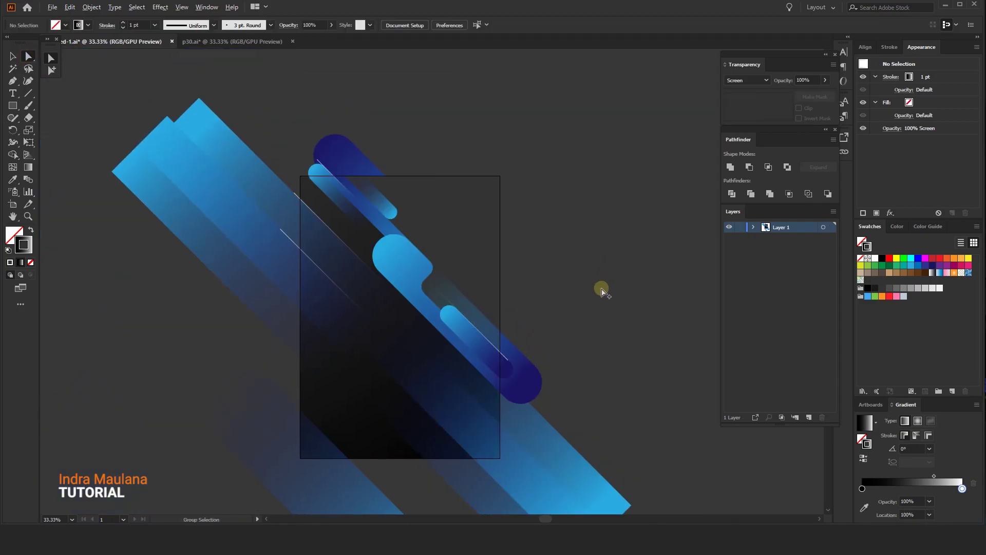
pyautogui.scroll(-1, 602, 290)
pyautogui.click(14, 55)
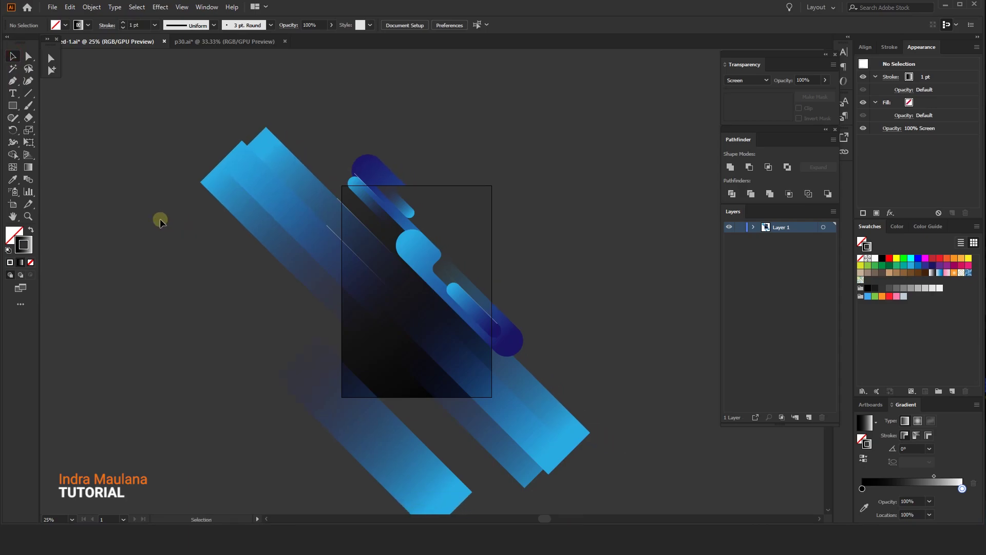
pyautogui.click(470, 212)
pyautogui.click(573, 257)
pyautogui.scroll(-2, 568, 317)
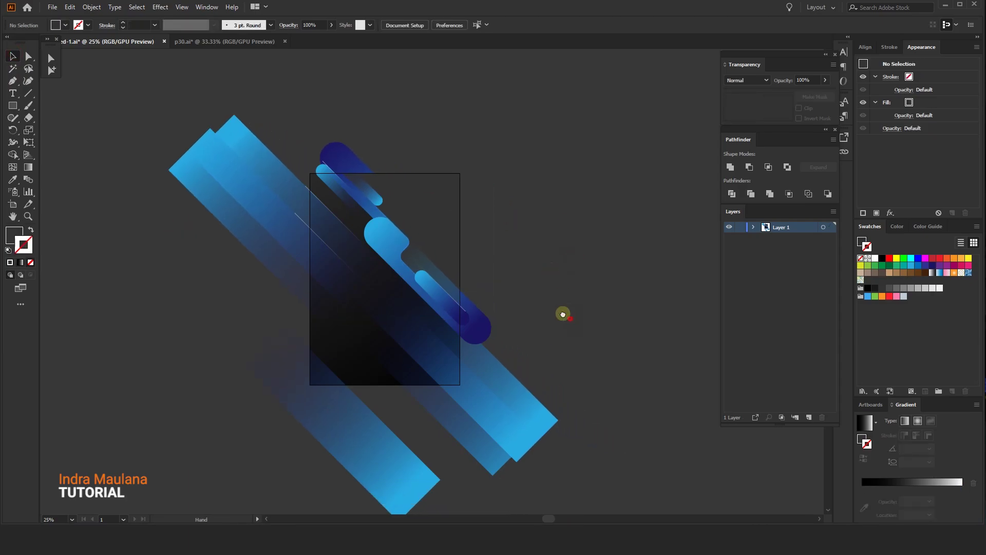
pyautogui.scroll(-1, 557, 307)
pyautogui.scroll(1, 544, 254)
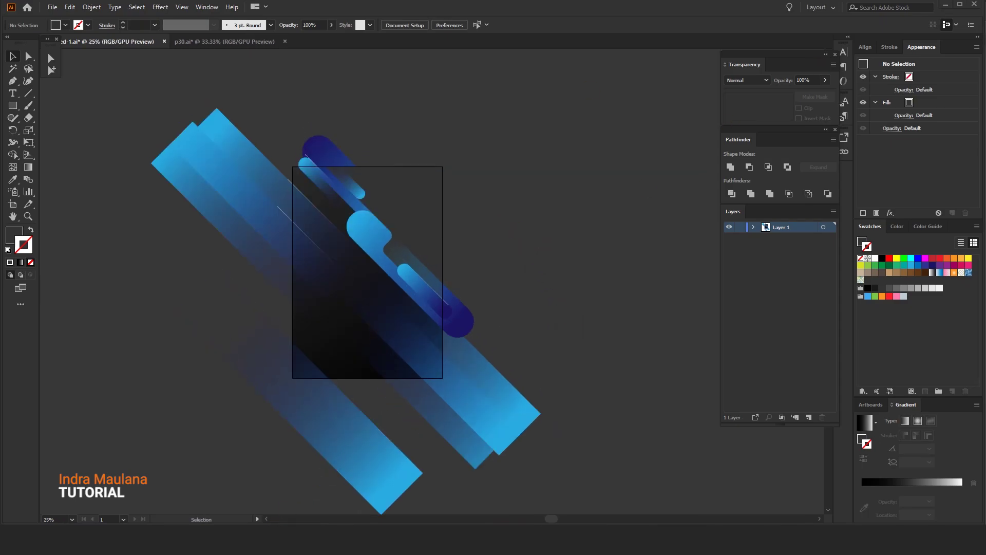
# Copy the photo of the woman in a blue suit jacket from the Pexels page in the browser and paste it into the Illustrator poster.
pyautogui.hotkey('alt', 'Tab')
pyautogui.scroll(-1, 411, 329)
pyautogui.rightClick(446, 276)
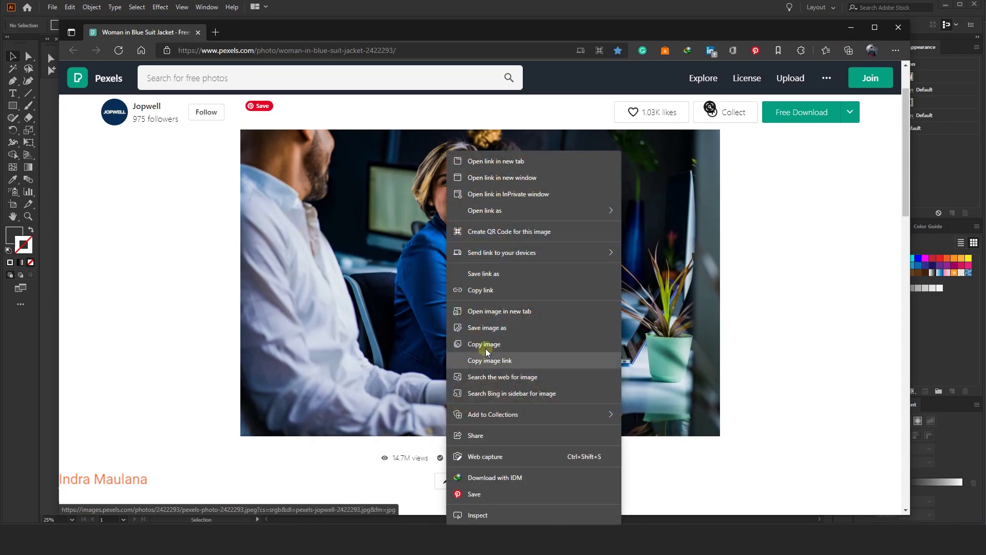
pyautogui.click(486, 345)
pyautogui.click(849, 31)
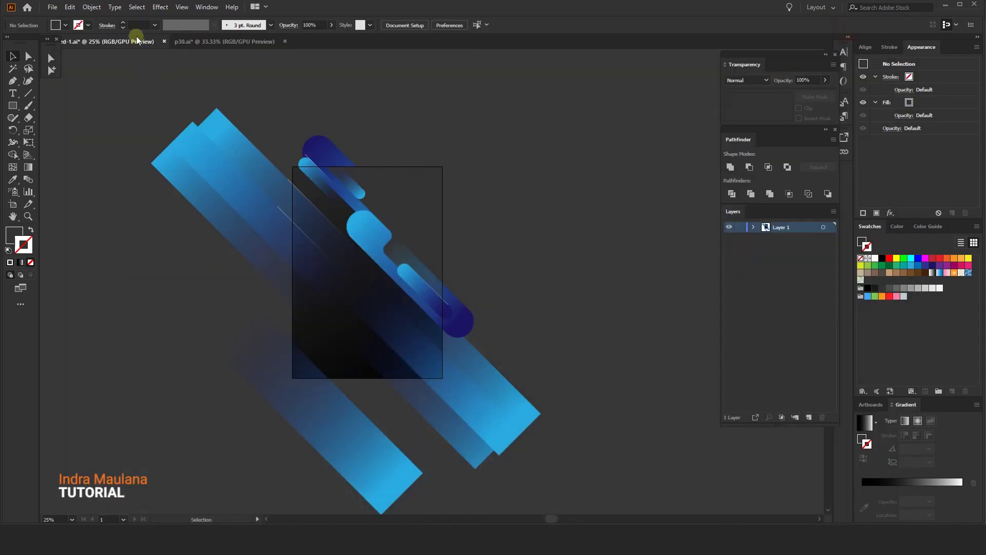
pyautogui.click(70, 7)
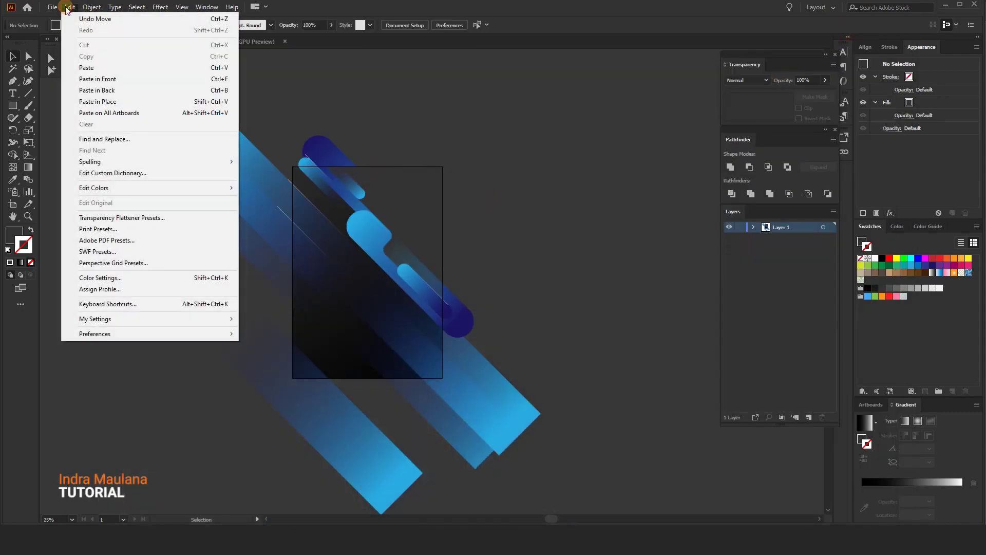
pyautogui.click(102, 68)
# Scale the pasted photo to about 1134 × 805 px, place it over the upper poster area and send it to the back.
pyautogui.moveTo(661, 118); pyautogui.dragTo(571, 241)
pyautogui.moveTo(369, 333); pyautogui.dragTo(423, 229)
pyautogui.rightClick(425, 179)
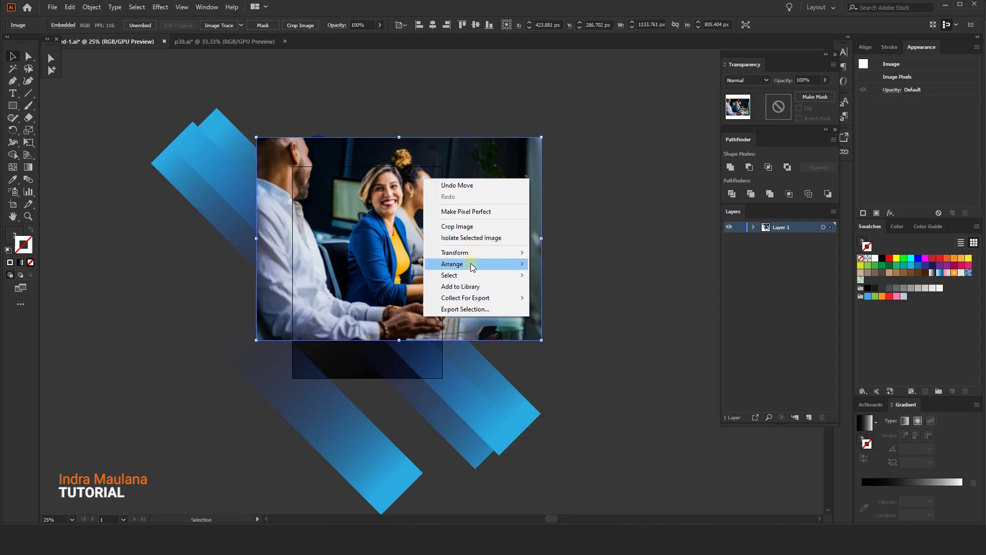
pyautogui.moveTo(469, 263)
pyautogui.click(560, 298)
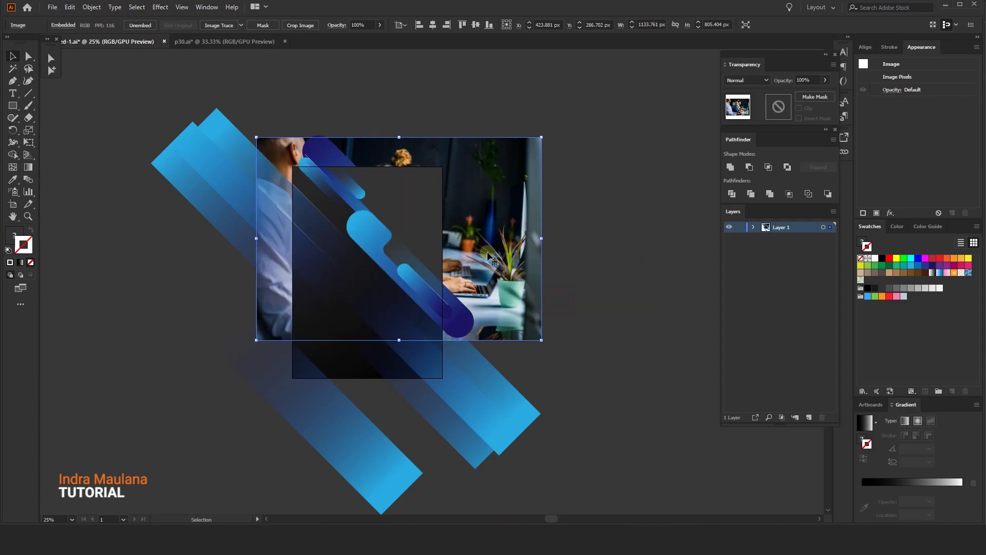
# Clip the photo with the dark shape in the poster's upper-right area using a clipping mask.
pyautogui.keyDown('shift'); pyautogui.click(418, 202); pyautogui.keyUp('shift')
pyautogui.rightClick(389, 175)
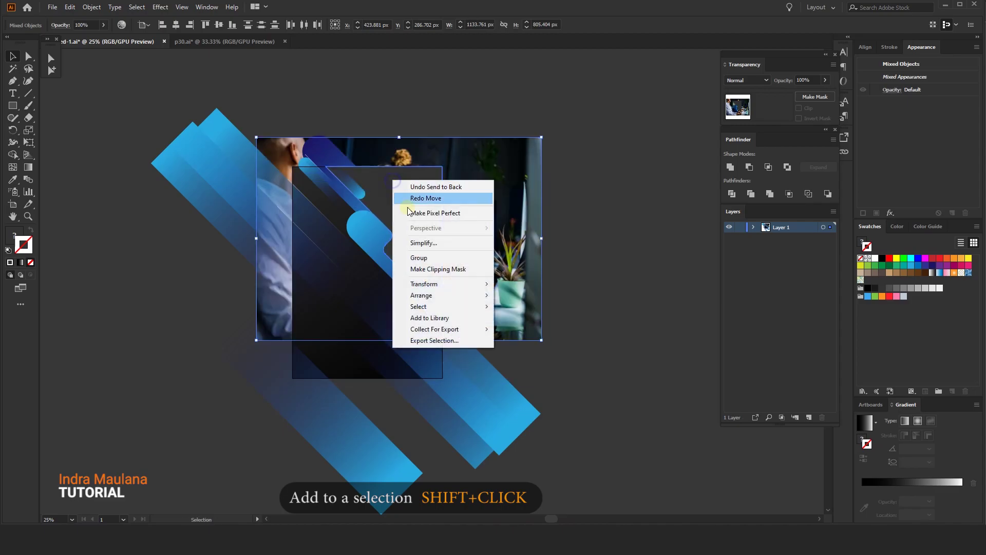
pyautogui.click(419, 266)
# Isolate the clipping mask, scale the photo inside to about 840 × 597 px, reposition it to frame the women, and exit isolation.
pyautogui.rightClick(419, 208)
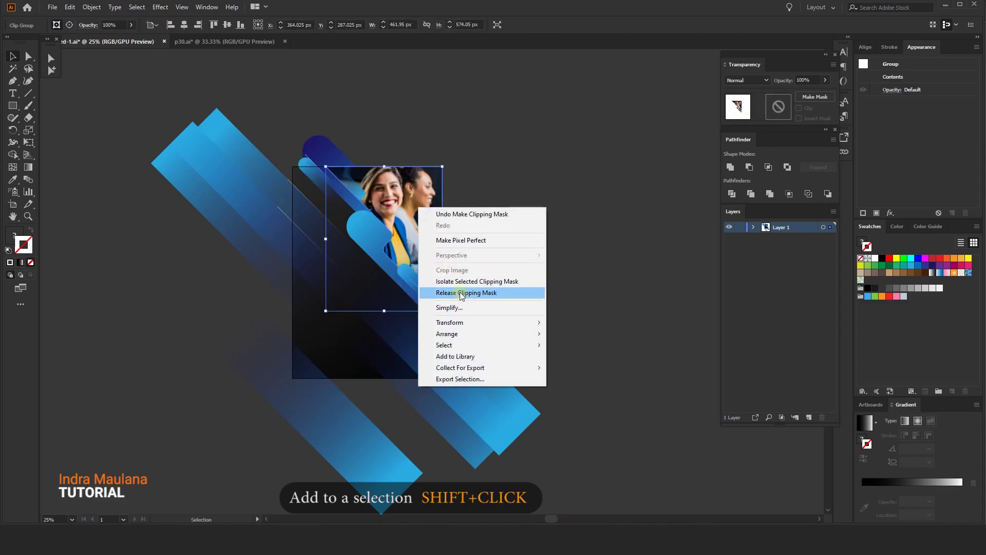
pyautogui.click(462, 281)
pyautogui.moveTo(542, 136); pyautogui.dragTo(522, 143)
pyautogui.moveTo(408, 206); pyautogui.dragTo(448, 184)
pyautogui.moveTo(541, 140); pyautogui.dragTo(506, 161)
pyautogui.moveTo(276, 324); pyautogui.dragTo(295, 311)
pyautogui.moveTo(393, 205); pyautogui.dragTo(400, 206)
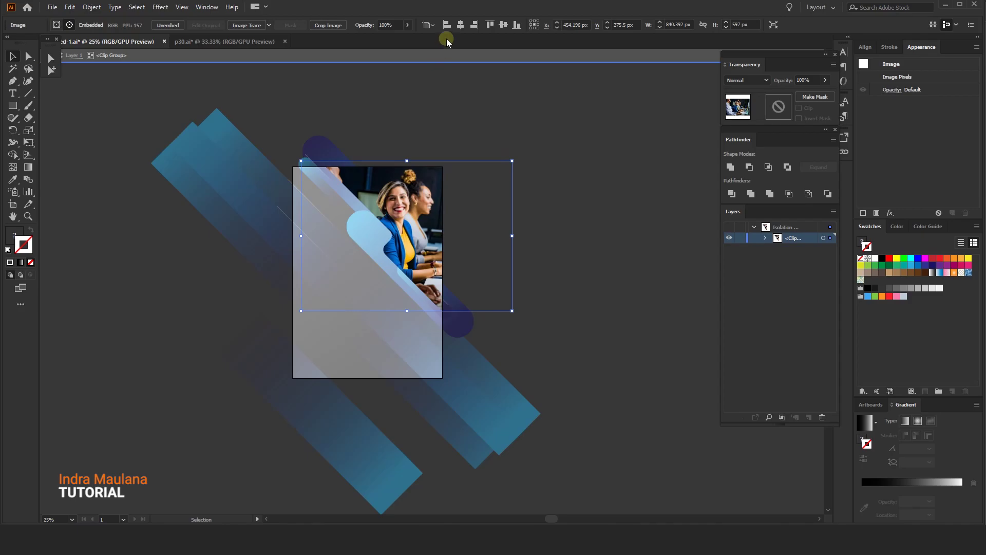
pyautogui.click(456, 49)
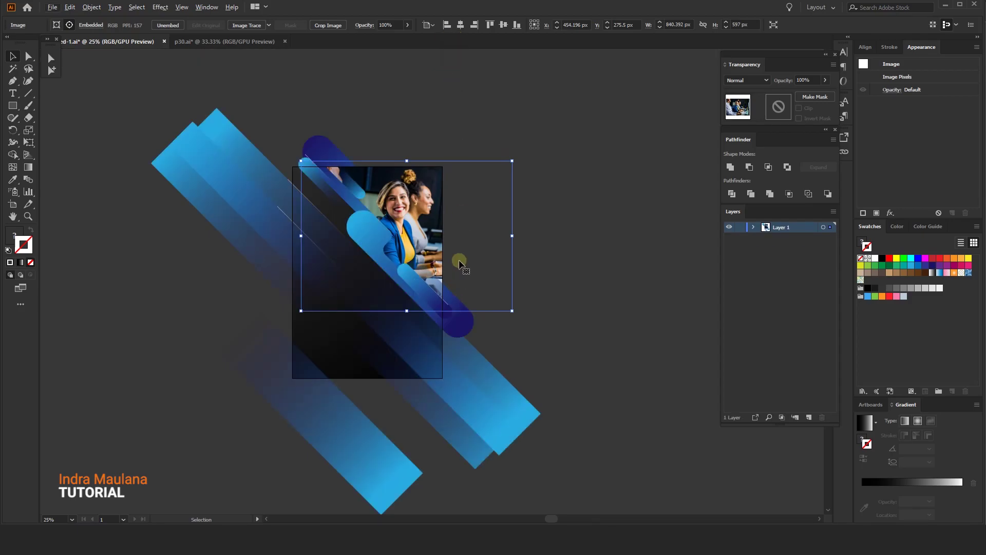
pyautogui.scroll(1, 459, 245)
pyautogui.scroll(1, 459, 245)
pyautogui.click(649, 250)
# Select the dark gradient background rectangle, undo its accidental move and duplicate it in place in front.
pyautogui.scroll(-1, 593, 323)
pyautogui.moveTo(591, 312); pyautogui.dragTo(587, 300)
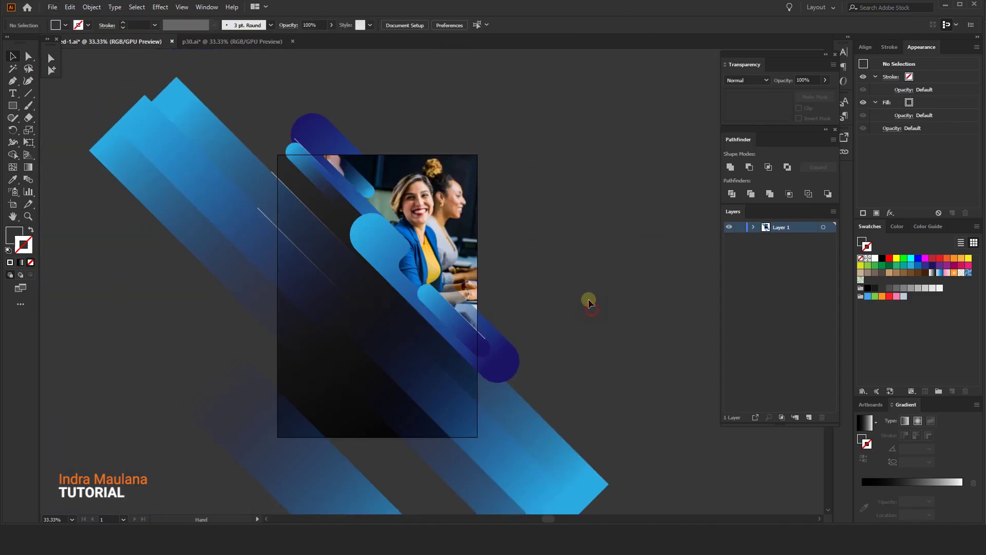
pyautogui.scroll(-1, 586, 300)
pyautogui.click(376, 323)
pyautogui.hotkey('ctrl', 'z')
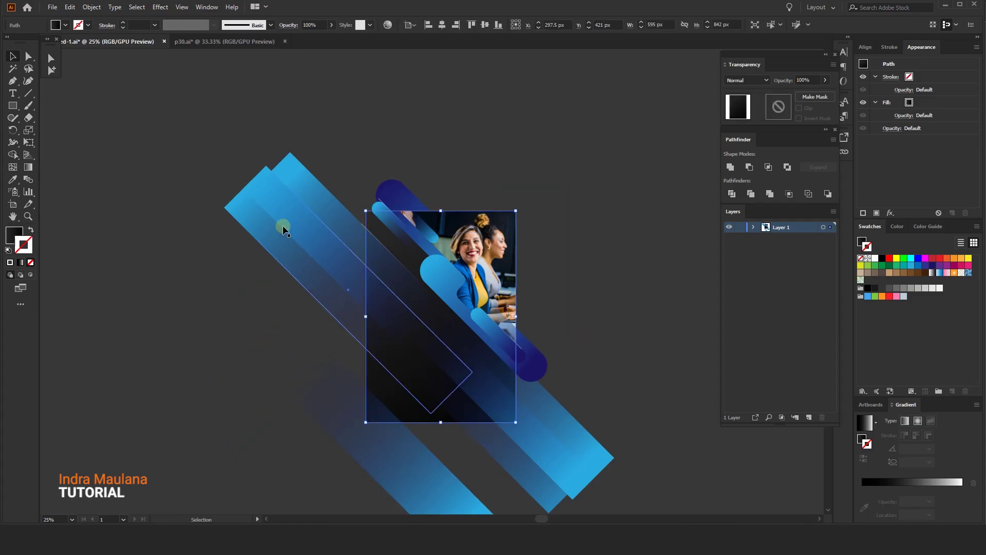
pyautogui.click(69, 7)
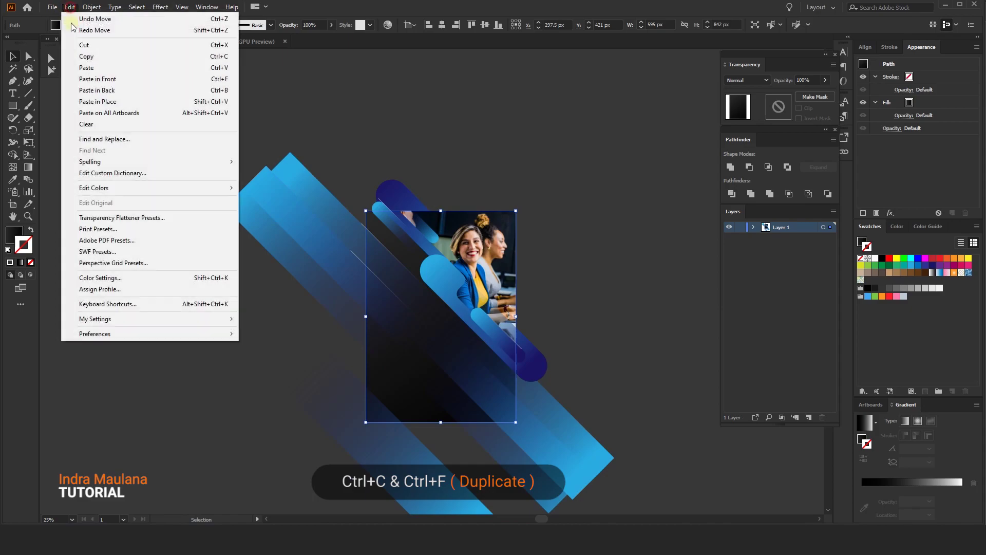
pyautogui.click(82, 57)
pyautogui.click(69, 7)
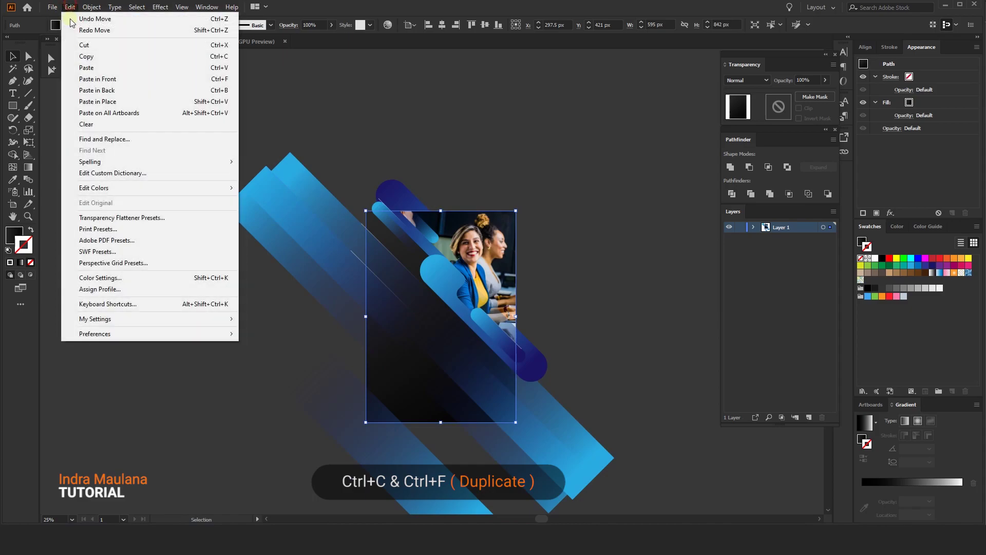
pyautogui.click(87, 80)
# Load the Basic Graphics_Lines pattern swatch library and switch it to Basic Graphics_Dots.
pyautogui.click(56, 25)
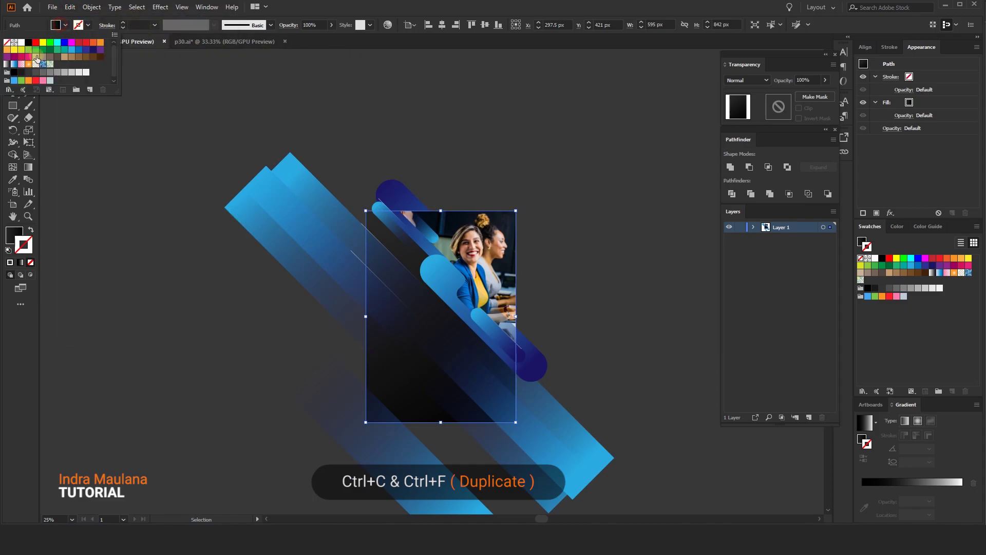
pyautogui.click(9, 90)
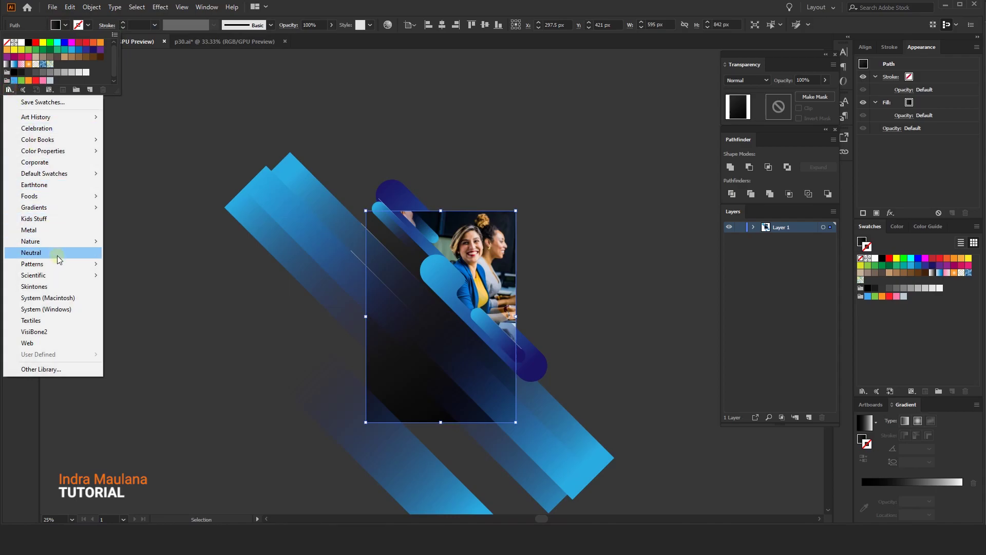
pyautogui.moveTo(59, 267)
pyautogui.moveTo(136, 264)
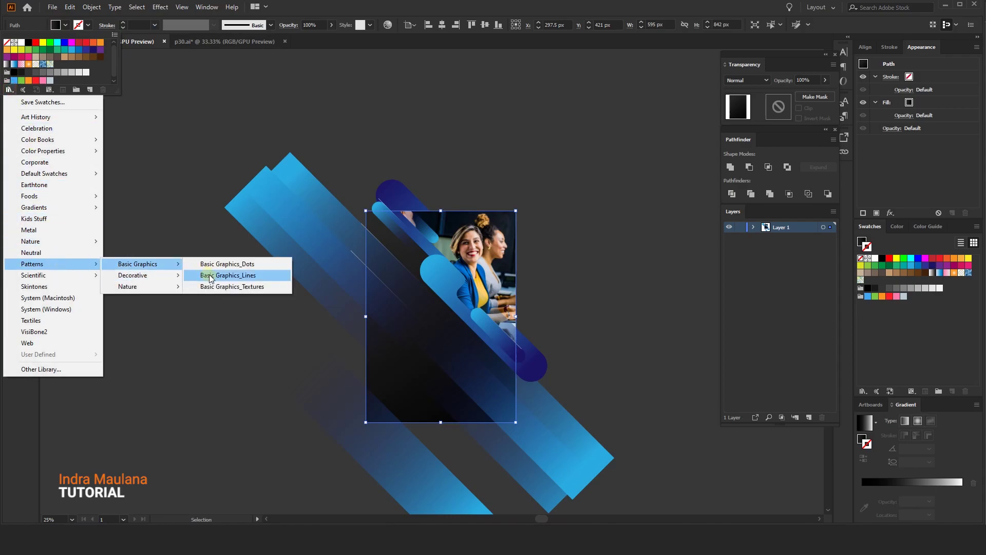
pyautogui.click(210, 275)
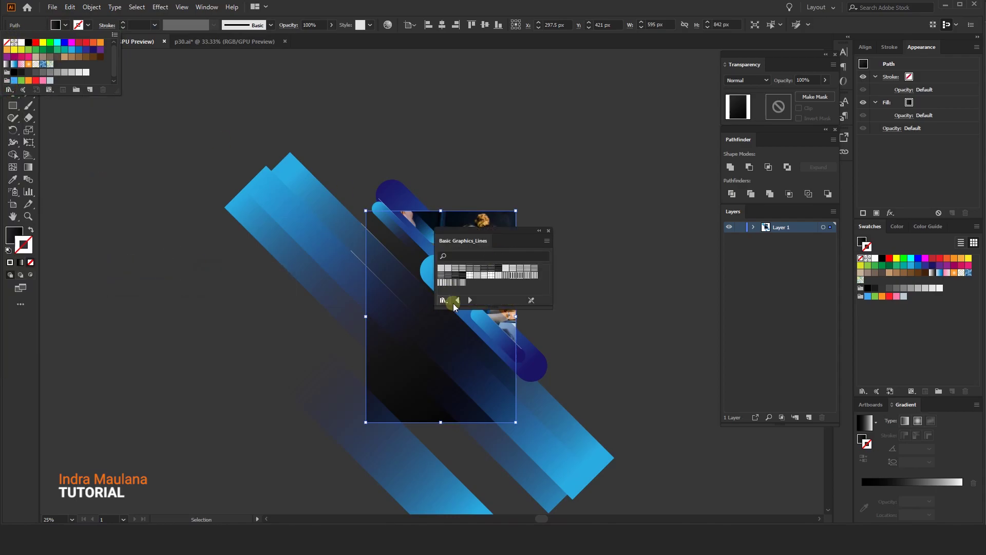
pyautogui.click(458, 300)
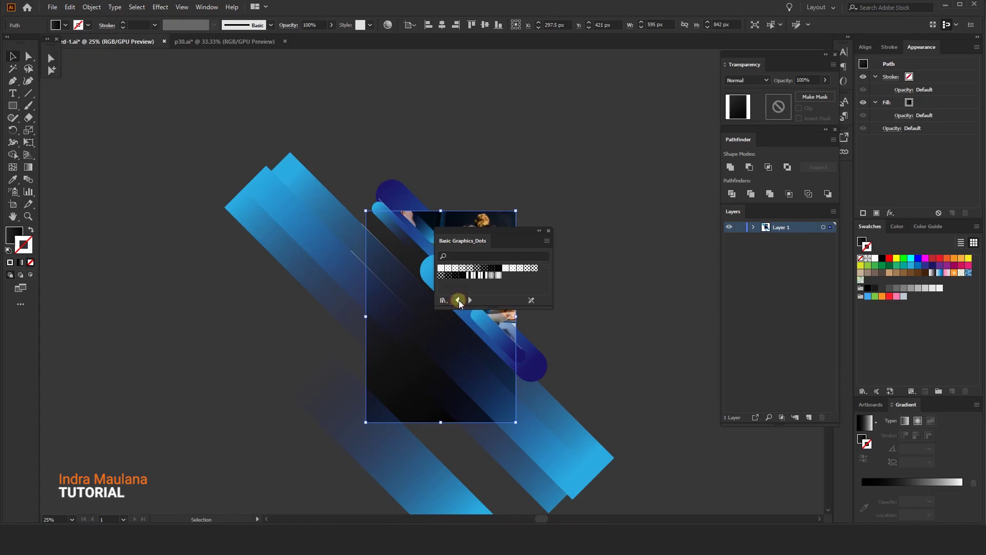
# Apply a dot pattern swatch to the background copy's stroke and bring the copy to the front.
pyautogui.click(455, 267)
pyautogui.moveTo(463, 232); pyautogui.dragTo(571, 165)
pyautogui.scroll(2, 405, 351)
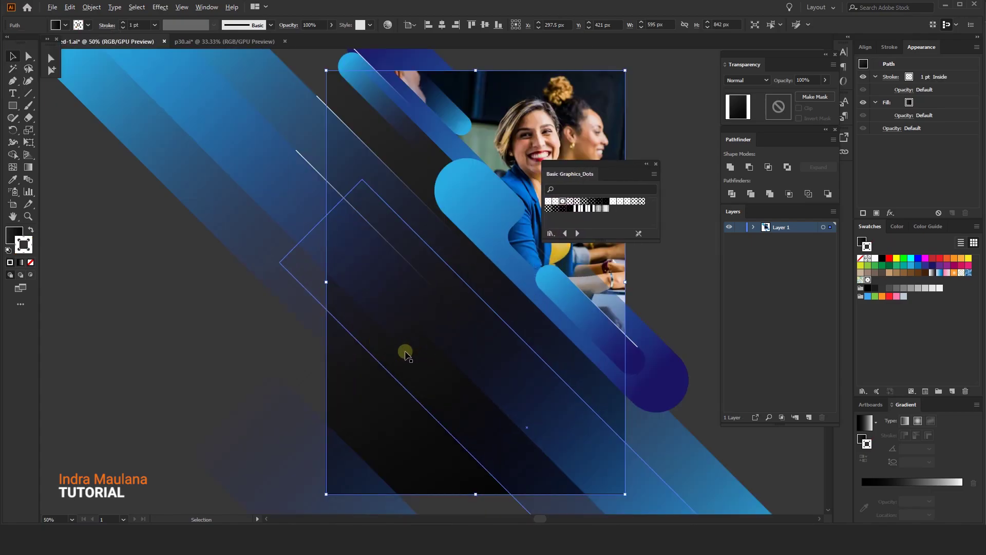
pyautogui.click(555, 201)
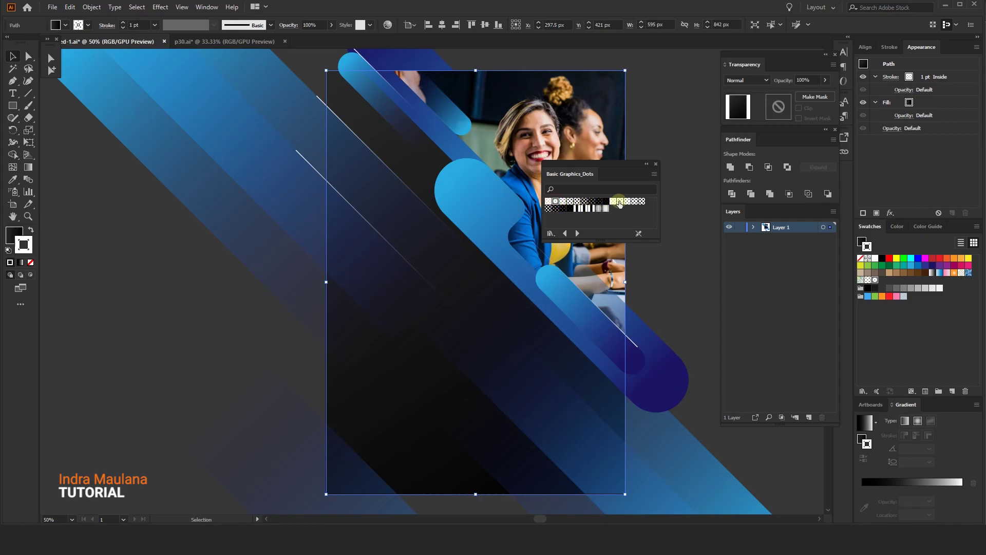
pyautogui.rightClick(379, 428)
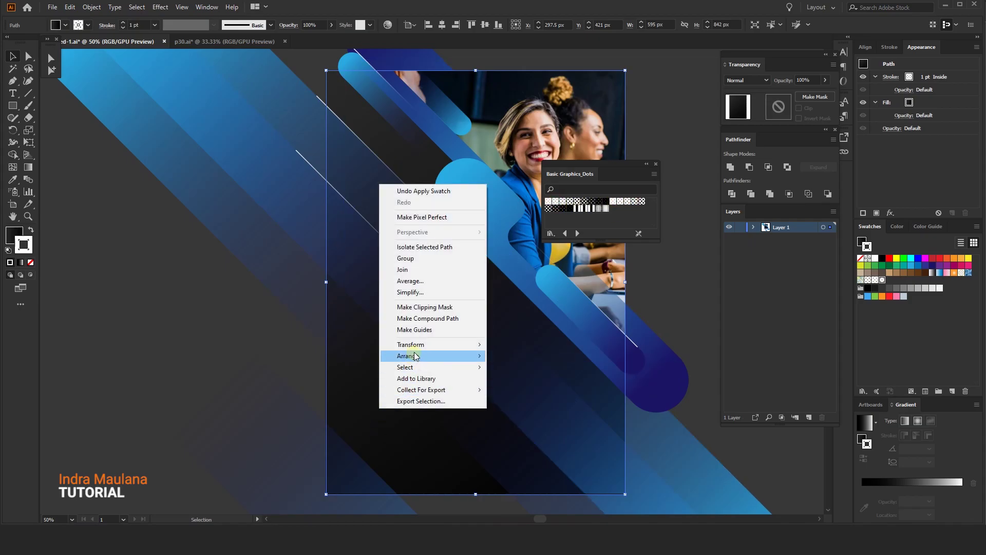
pyautogui.moveTo(416, 356)
pyautogui.click(558, 357)
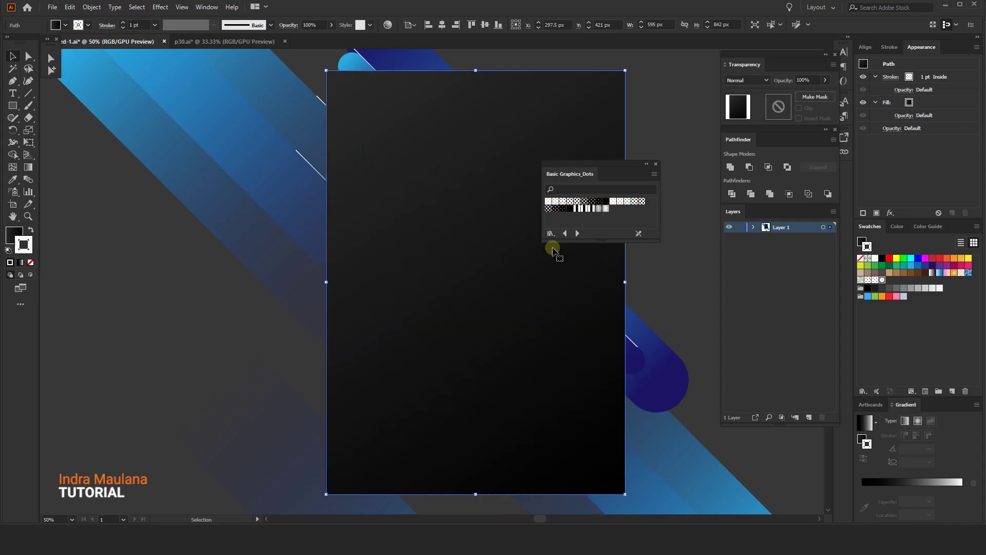
# Swap the background copy's fill and stroke so the dots become the fill, and set its stroke to None.
pyautogui.click(30, 230)
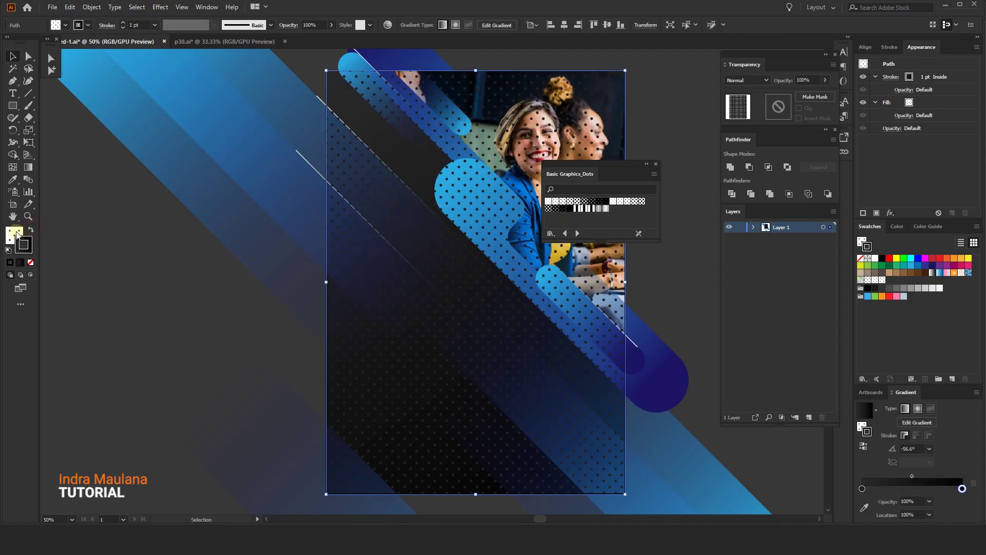
pyautogui.click(88, 24)
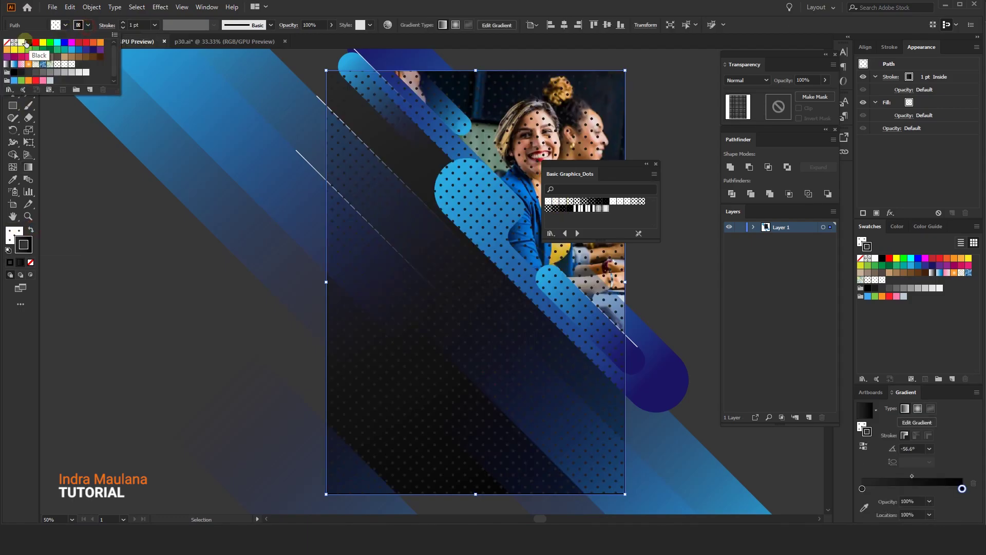
pyautogui.click(8, 44)
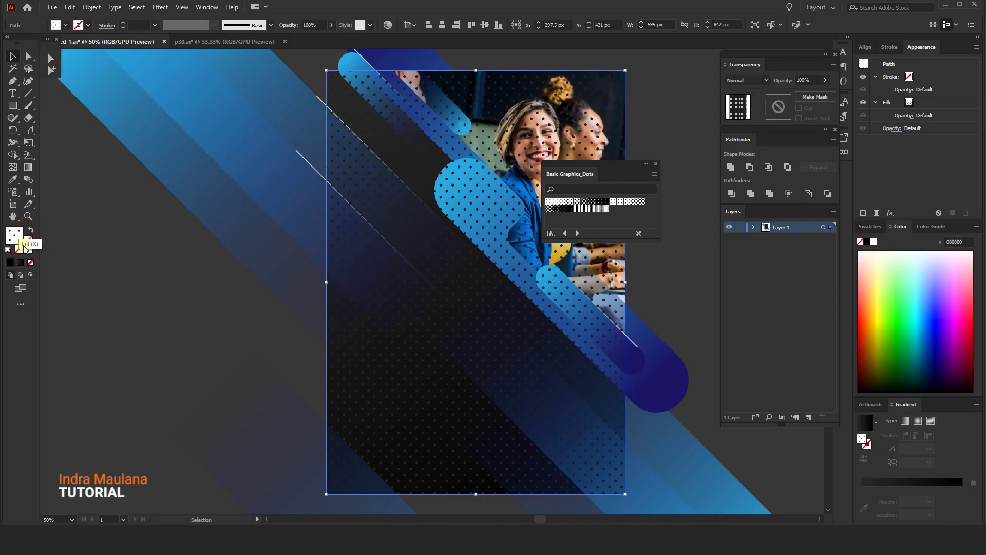
# Compare several dot swatches on the background copy and fill it with the pattern of small, closely spaced dots.
pyautogui.click(563, 201)
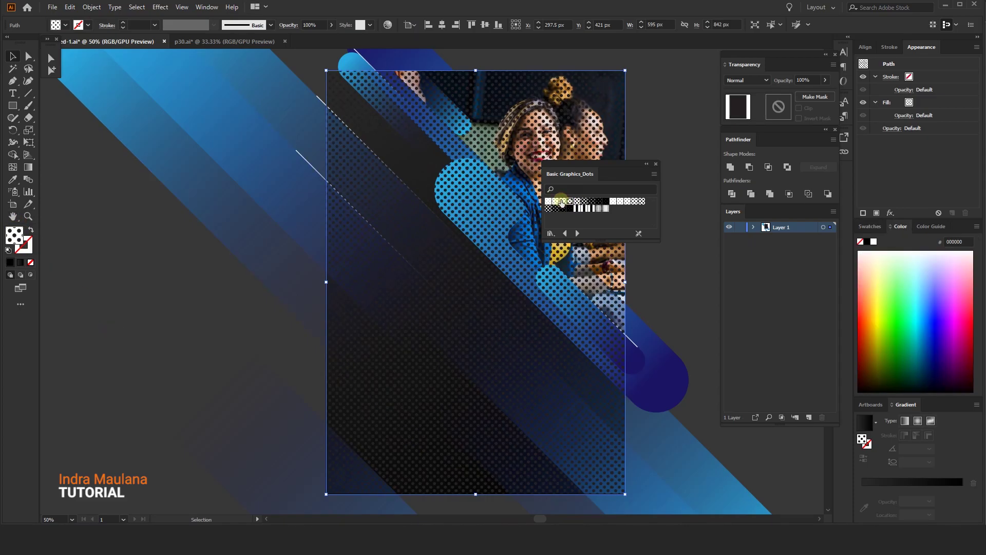
pyautogui.click(621, 201)
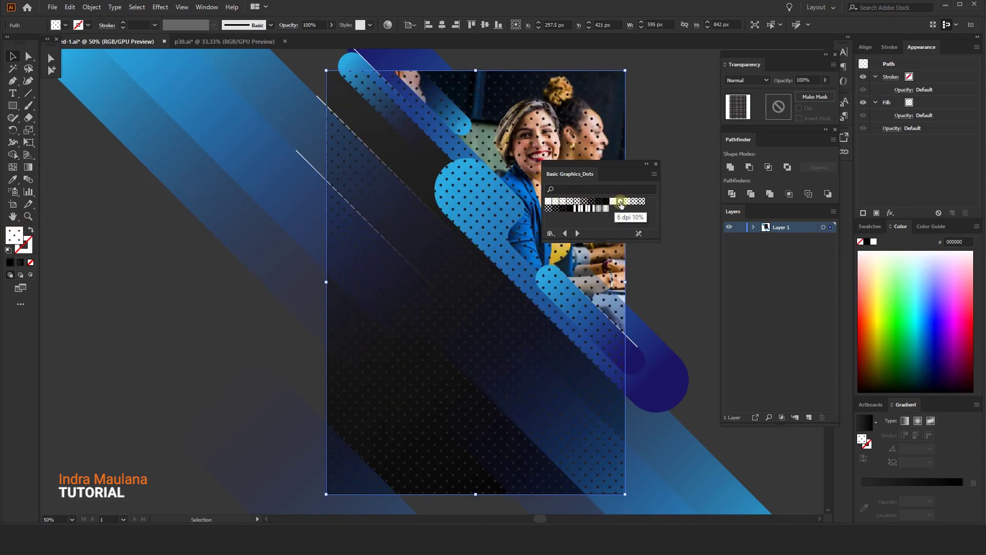
pyautogui.click(614, 202)
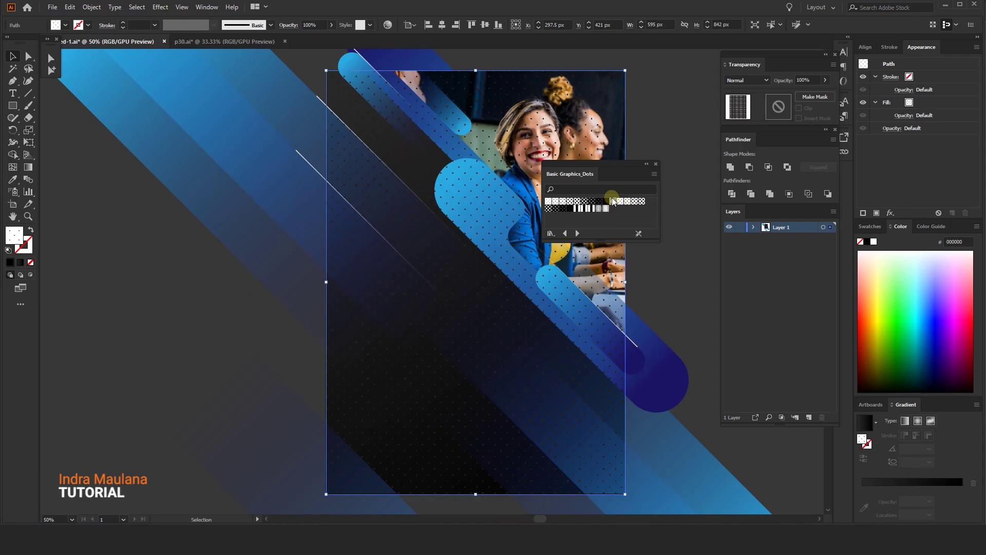
pyautogui.click(555, 202)
# Send the dot-pattern rectangle to the back and bring it forward one level, just above the dark background.
pyautogui.rightClick(396, 345)
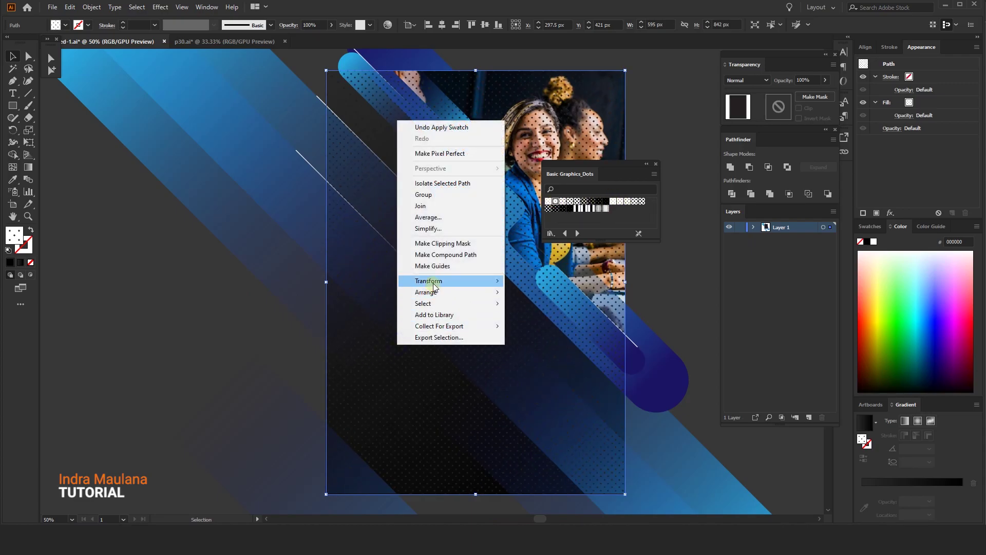
pyautogui.moveTo(433, 292)
pyautogui.click(521, 331)
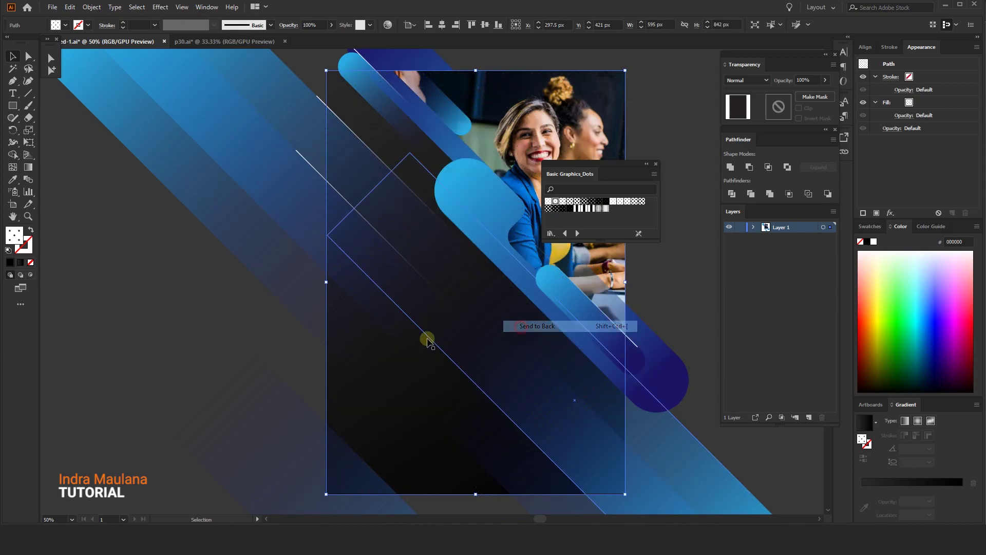
pyautogui.rightClick(378, 352)
pyautogui.moveTo(419, 302)
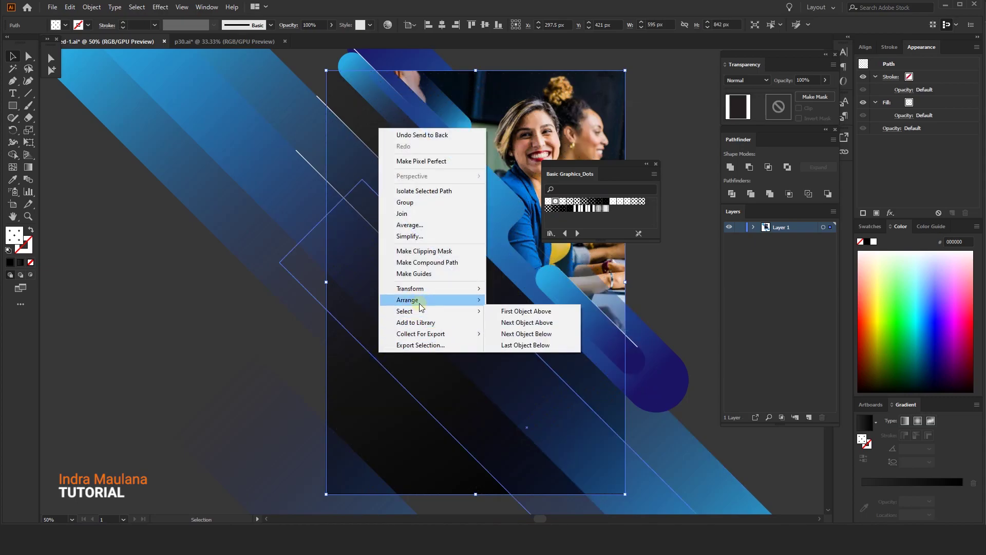
pyautogui.click(520, 311)
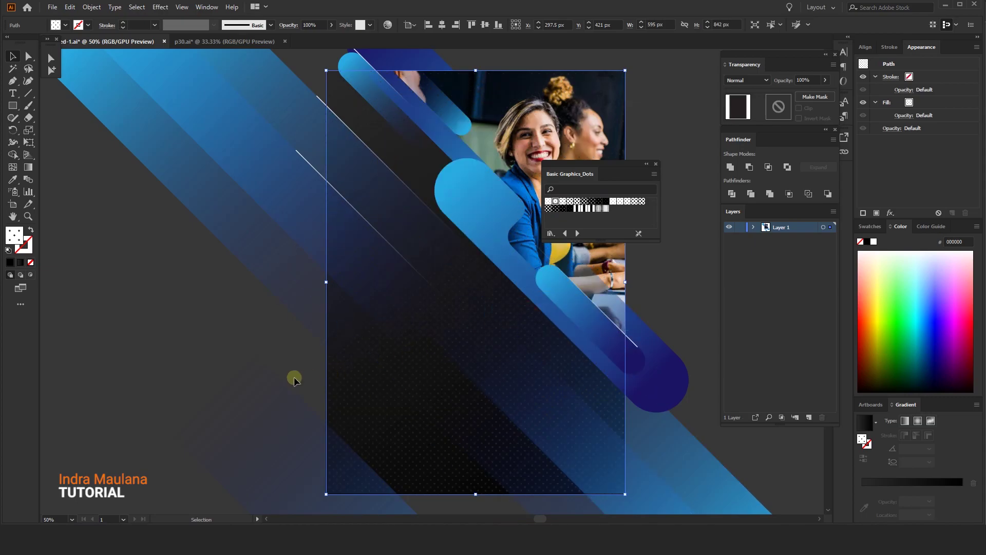
# Duplicate the dot-pattern rectangle in place and bring the copy to the front of the artwork.
pyautogui.scroll(-2, 243, 379)
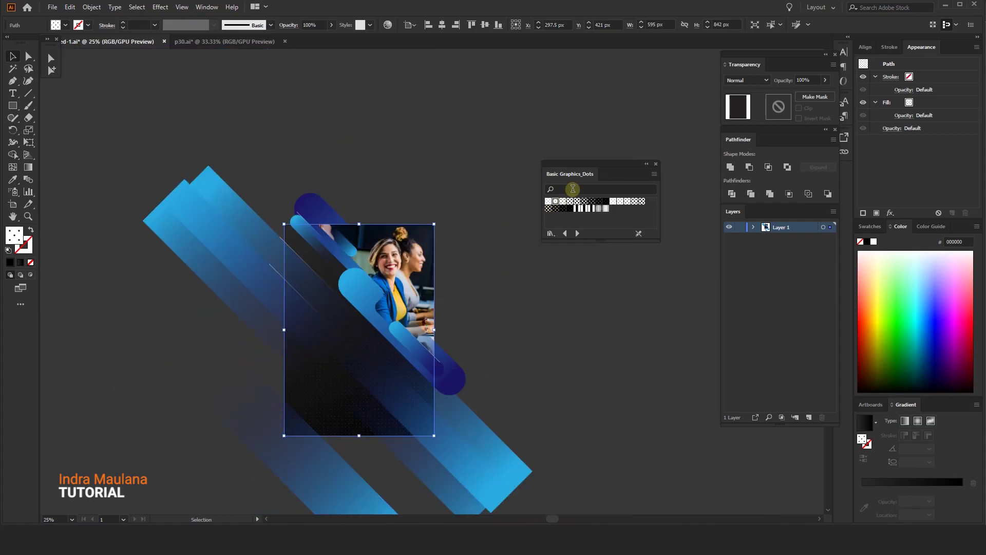
pyautogui.click(656, 164)
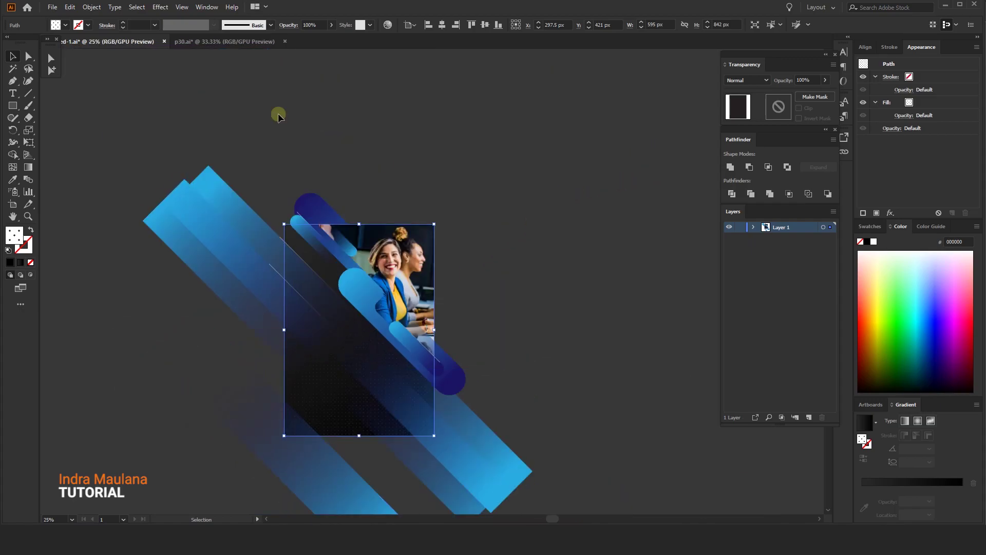
pyautogui.click(69, 7)
pyautogui.click(82, 56)
pyautogui.click(70, 6)
pyautogui.click(87, 78)
pyautogui.rightClick(372, 292)
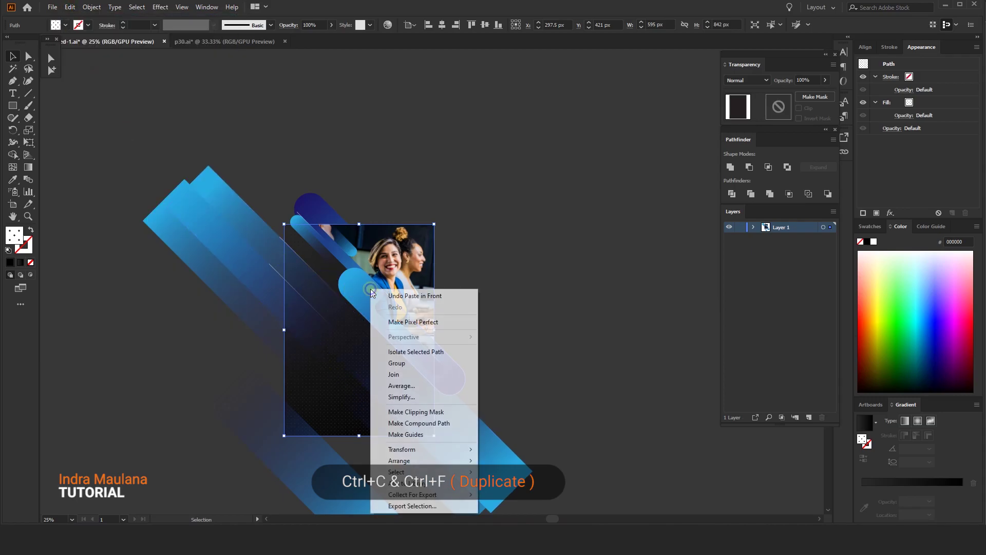
pyautogui.moveTo(452, 461)
pyautogui.click(516, 459)
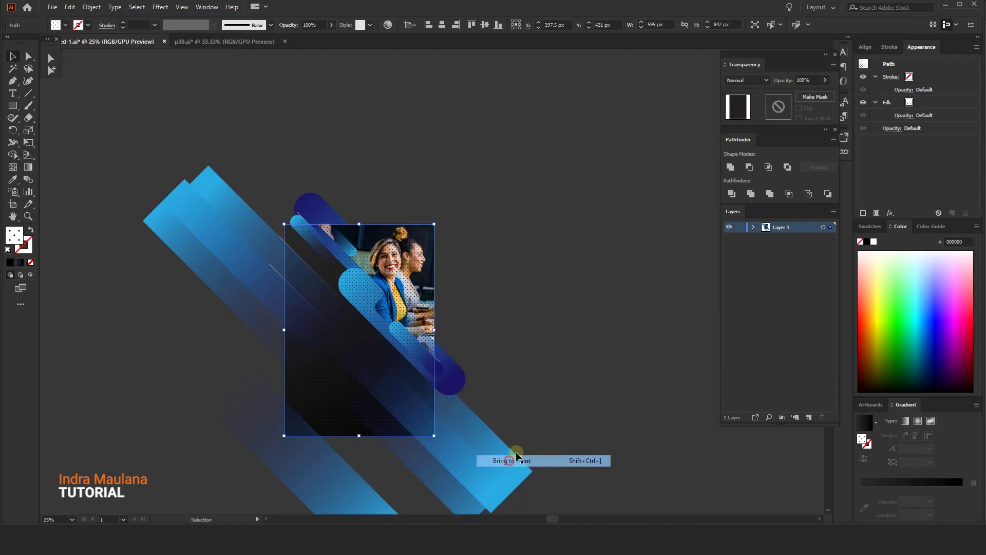
# Fill the copied rectangle in front with solid white.
pyautogui.click(872, 227)
pyautogui.click(875, 258)
pyautogui.click(565, 286)
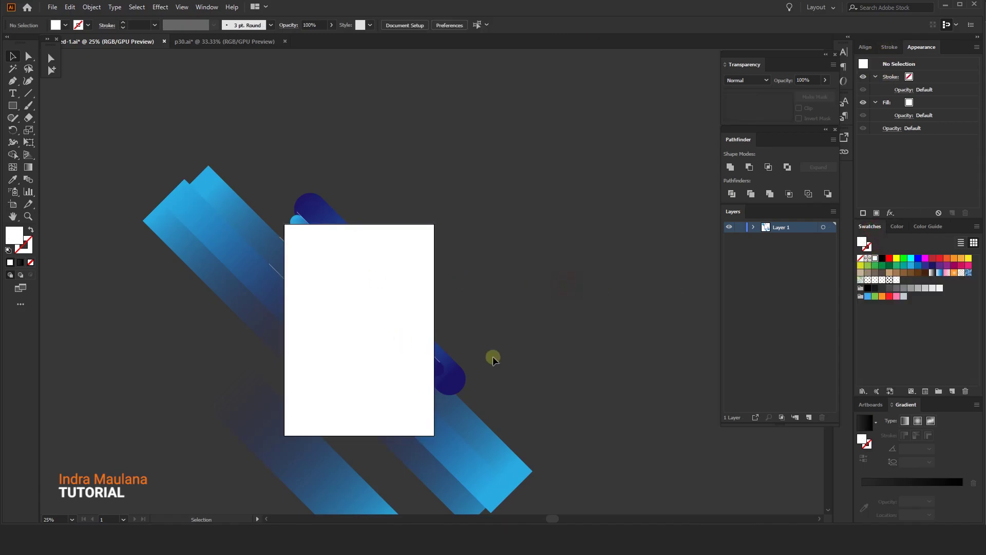
# Unlock all objects and clip the entire artwork to the page with the white rectangle as clipping mask.
pyautogui.hotkey('ctrl', '-')
pyautogui.click(92, 7)
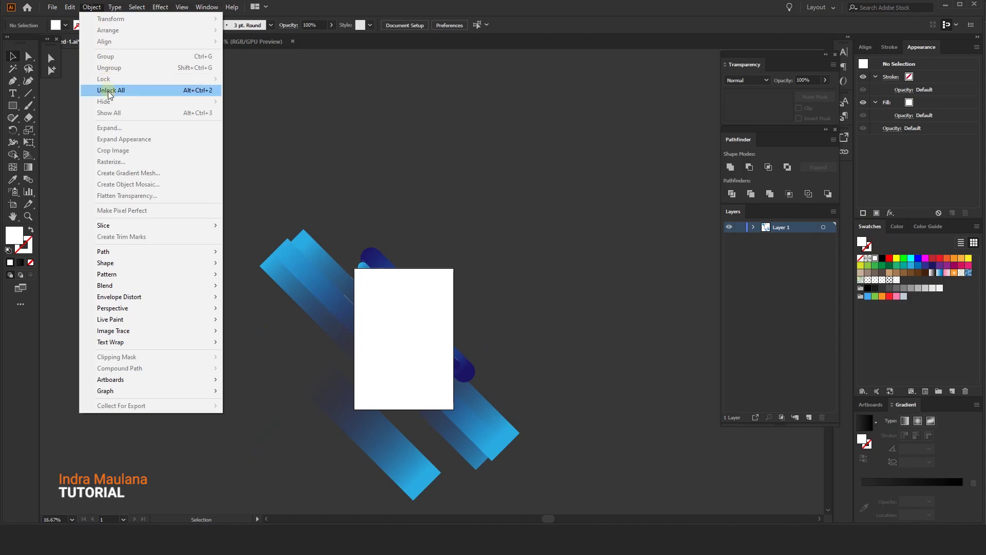
pyautogui.click(111, 90)
pyautogui.click(201, 187)
pyautogui.moveTo(236, 211); pyautogui.dragTo(493, 457)
pyautogui.rightClick(433, 334)
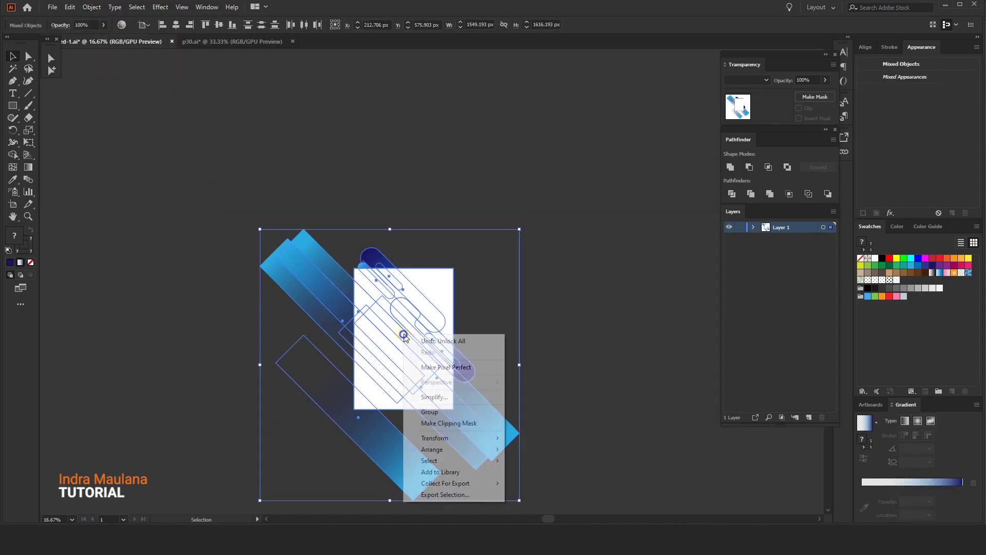
pyautogui.click(449, 423)
pyautogui.click(562, 348)
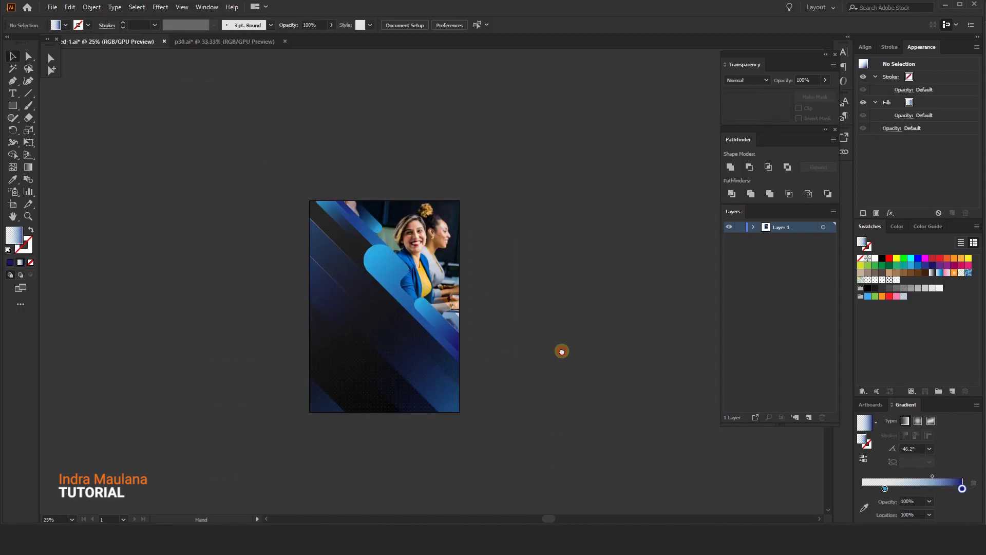
# Lock Layer 1 and add a new layer above it named Text.
pyautogui.hotkey('ctrl', '+')
pyautogui.hotkey('ctrl', '+')
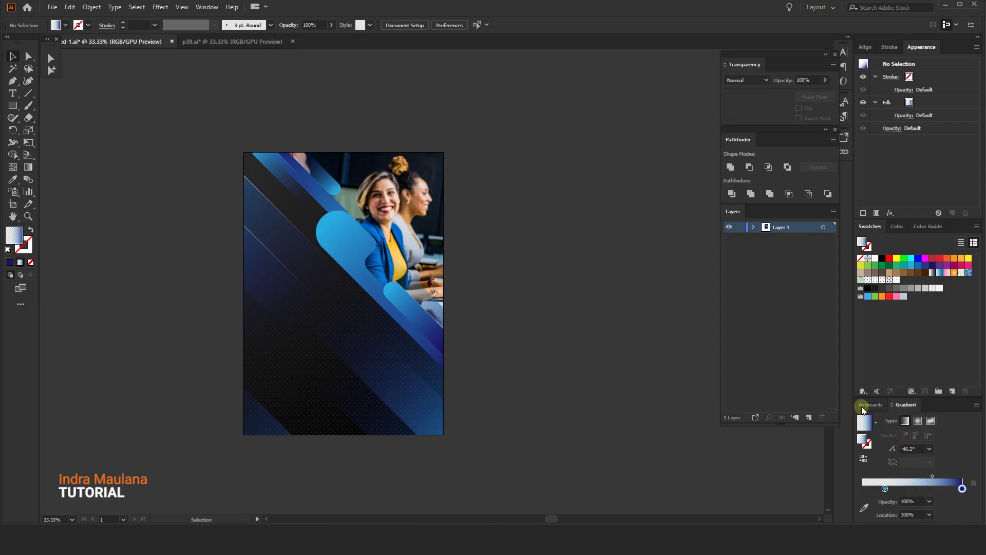
pyautogui.click(740, 227)
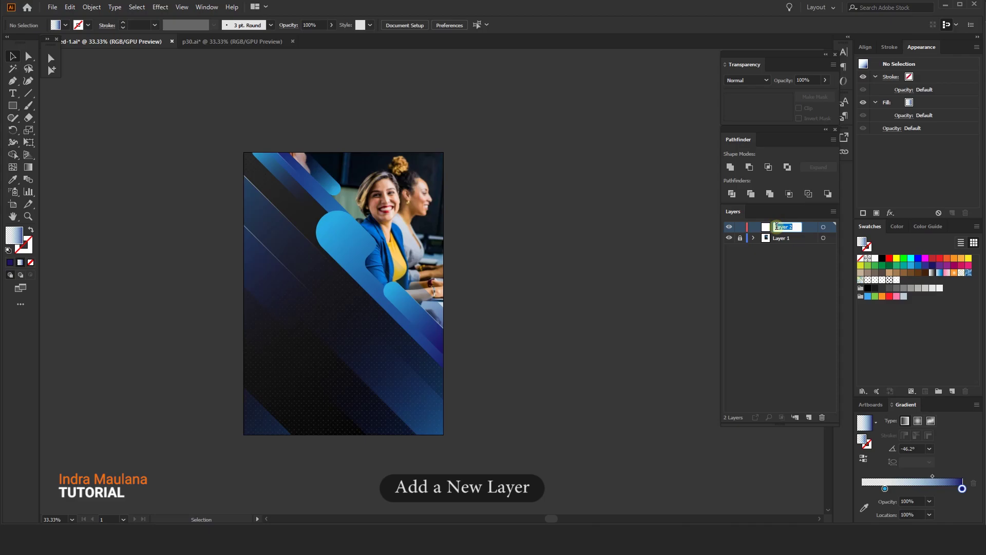
pyautogui.moveTo(317, 206); pyautogui.dragTo(348, 224)
pyautogui.click(587, 154)
pyautogui.moveTo(466, 218); pyautogui.dragTo(479, 208)
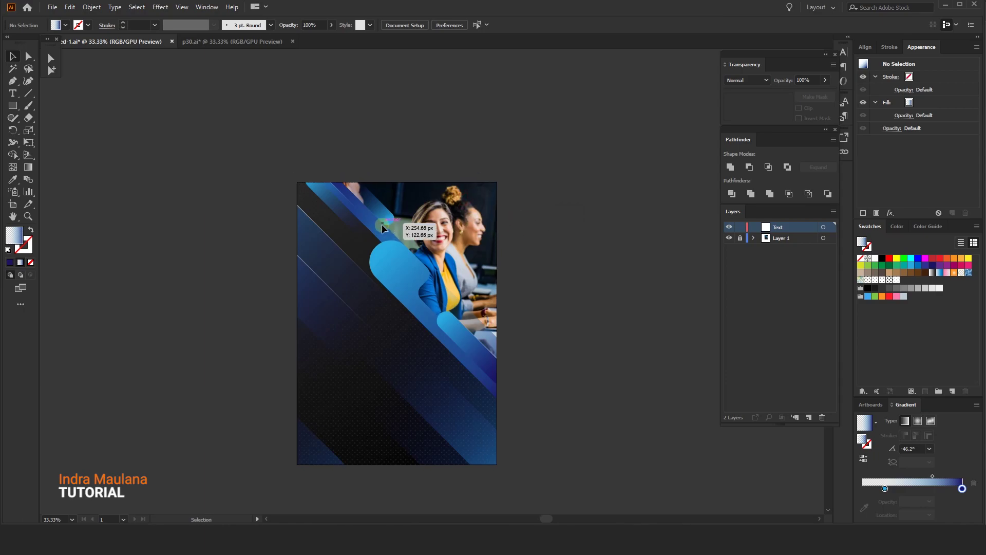
# Add the point text GROW YOUR on the dark area left of the photo.
pyautogui.click(14, 96)
pyautogui.click(325, 312)
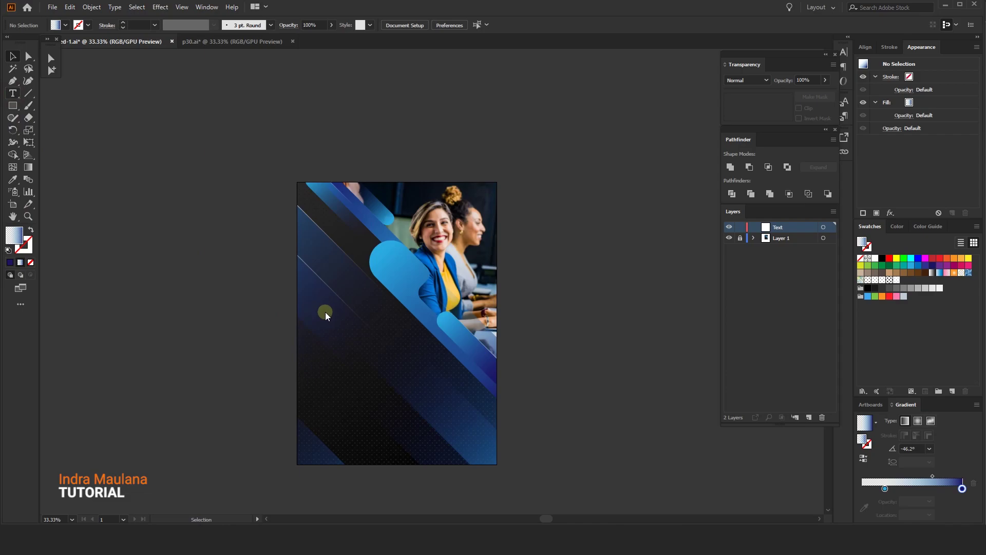
pyautogui.click(324, 311)
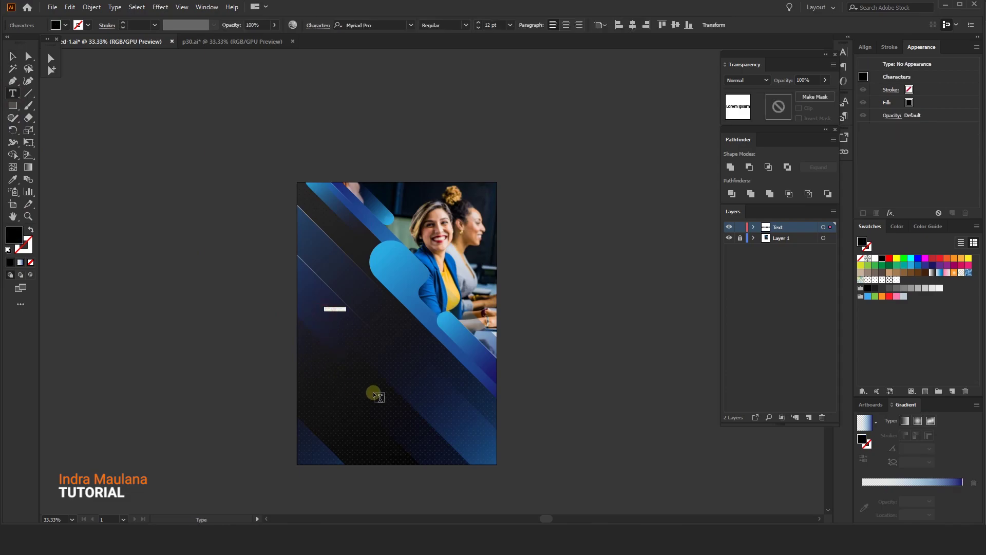
pyautogui.press('BackSpace')
pyautogui.click(13, 56)
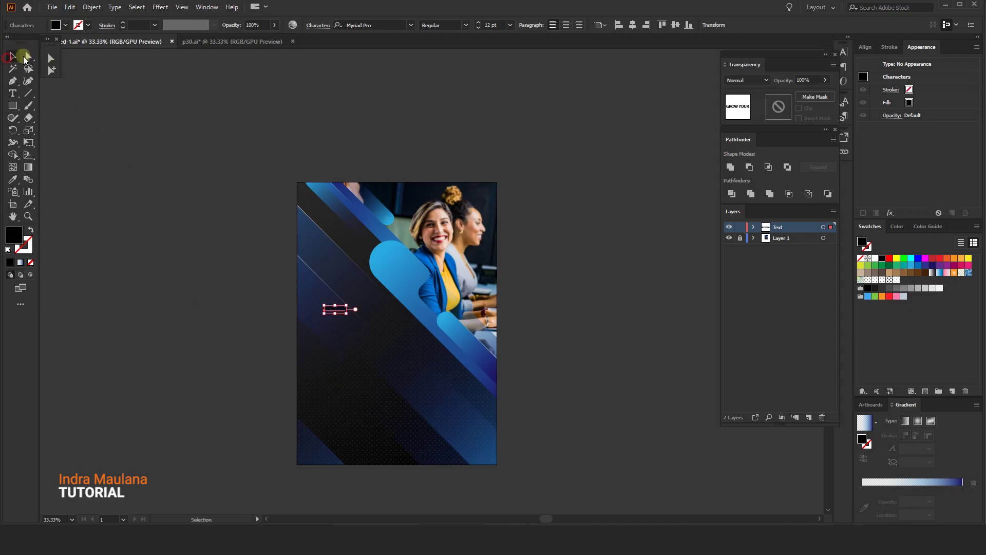
# Fill the GROW YOUR text with white and enlarge it to about 23.8 pt.
pyautogui.click(874, 258)
pyautogui.hotkey('ctrl', '=')
pyautogui.moveTo(321, 329); pyautogui.dragTo(364, 325)
# Set the font of GROW YOUR to Montserrat Medium.
pyautogui.click(350, 23)
pyautogui.write('Mon')
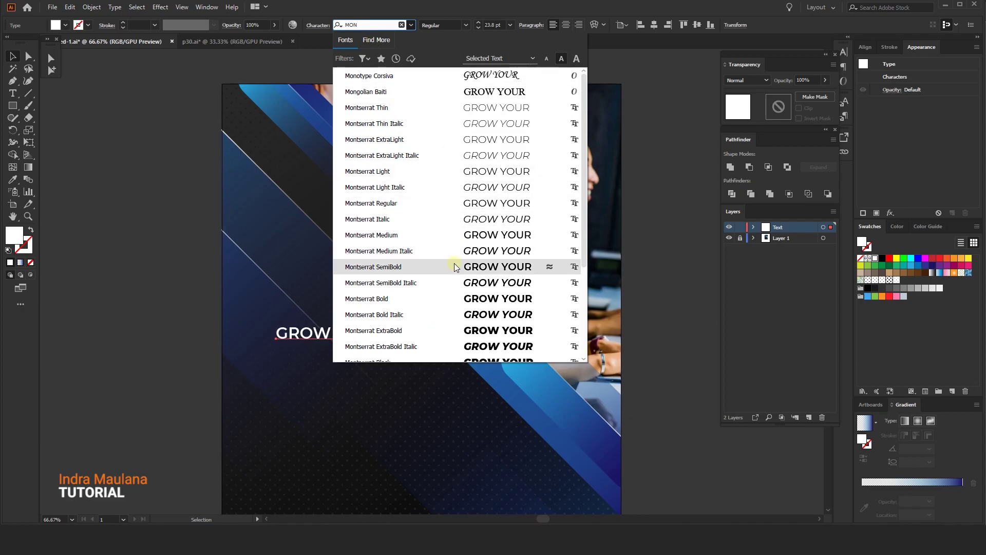
pyautogui.click(455, 235)
pyautogui.click(367, 292)
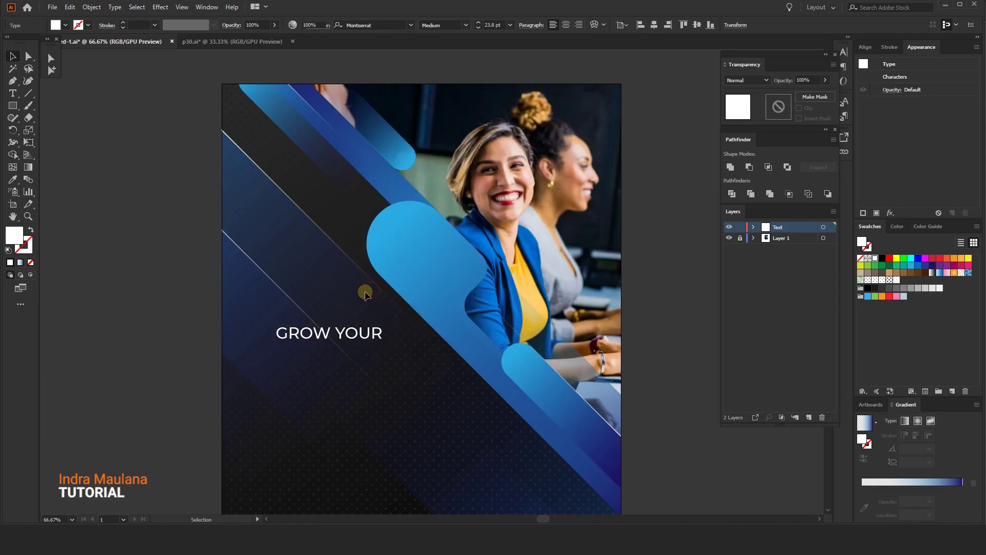
# Duplicate the GROW YOUR line directly below itself and change the copy's text to BUSINESS.
pyautogui.moveTo(343, 288); pyautogui.dragTo(374, 231)
pyautogui.moveTo(350, 278); pyautogui.dragTo(341, 300)
pyautogui.press('t')
pyautogui.click(342, 297)
pyautogui.tripleClick(342, 298)
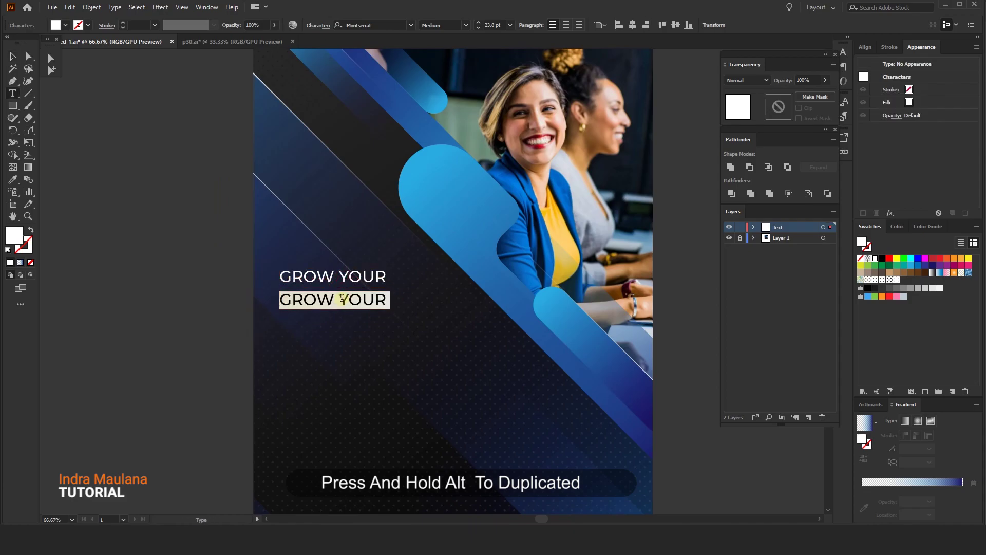
pyautogui.write('BUSINESS')
pyautogui.click(13, 57)
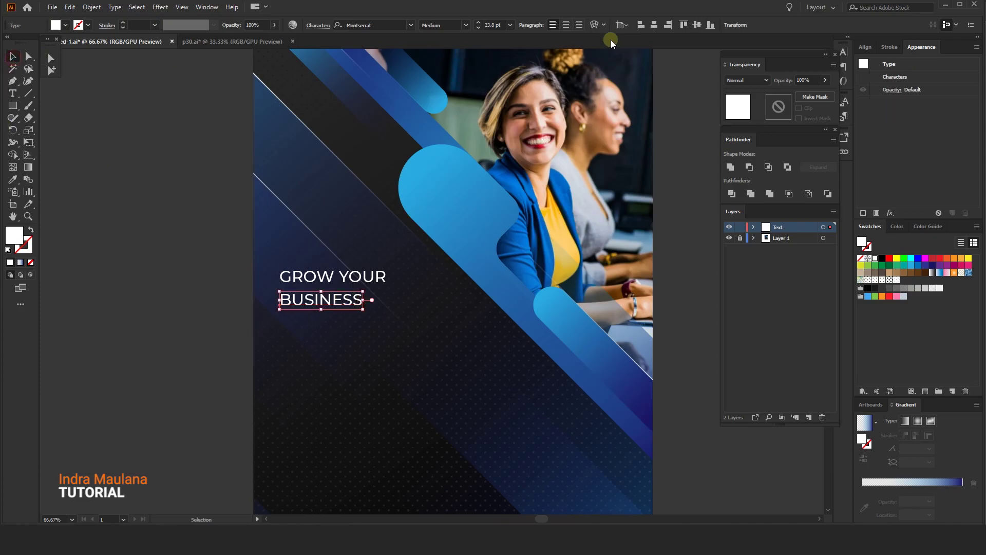
# Set BUSINESS to Montserrat Bold and scale it proportionally to the width of GROW YOUR, about 159 px.
pyautogui.click(468, 25)
pyautogui.click(440, 171)
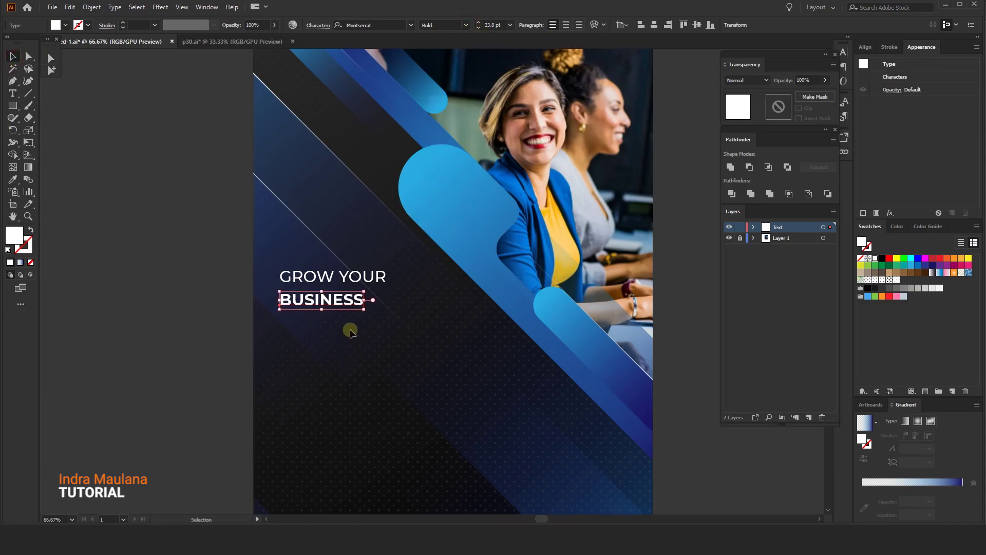
pyautogui.moveTo(366, 308); pyautogui.dragTo(386, 326)
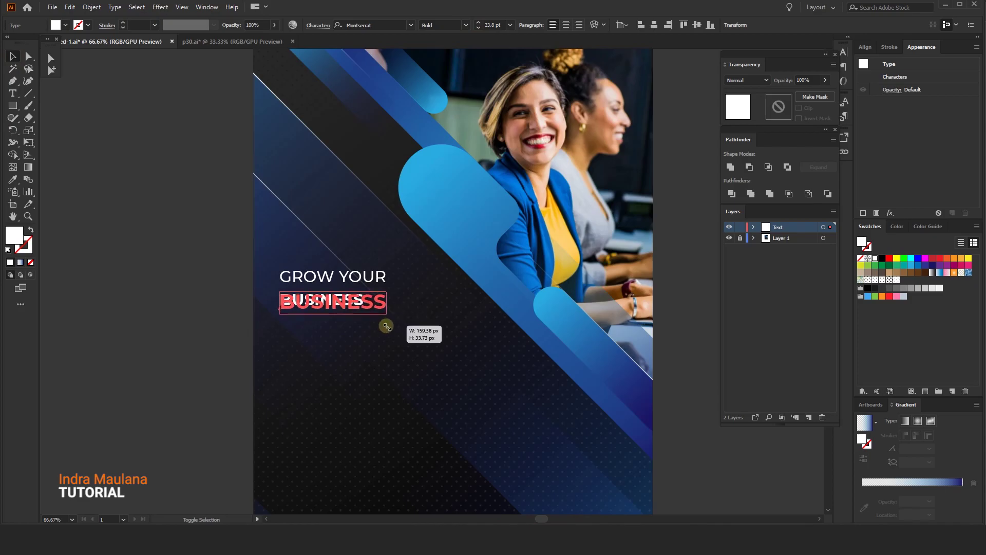
pyautogui.click(452, 396)
# Scale both headline lines up together proportionally, bringing BUSINESS to about 34.76 pt.
pyautogui.scroll(-1, 452, 396)
pyautogui.click(381, 283)
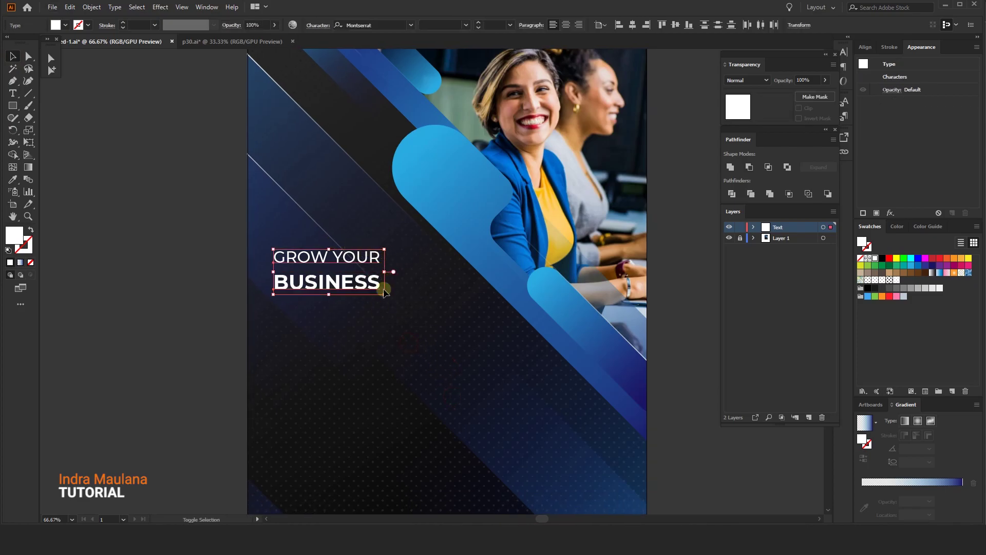
pyautogui.moveTo(386, 296); pyautogui.dragTo(405, 310)
pyautogui.click(418, 379)
pyautogui.moveTo(418, 379); pyautogui.dragTo(409, 361)
pyautogui.scroll(-3, 409, 355)
pyautogui.scroll(1, 409, 350)
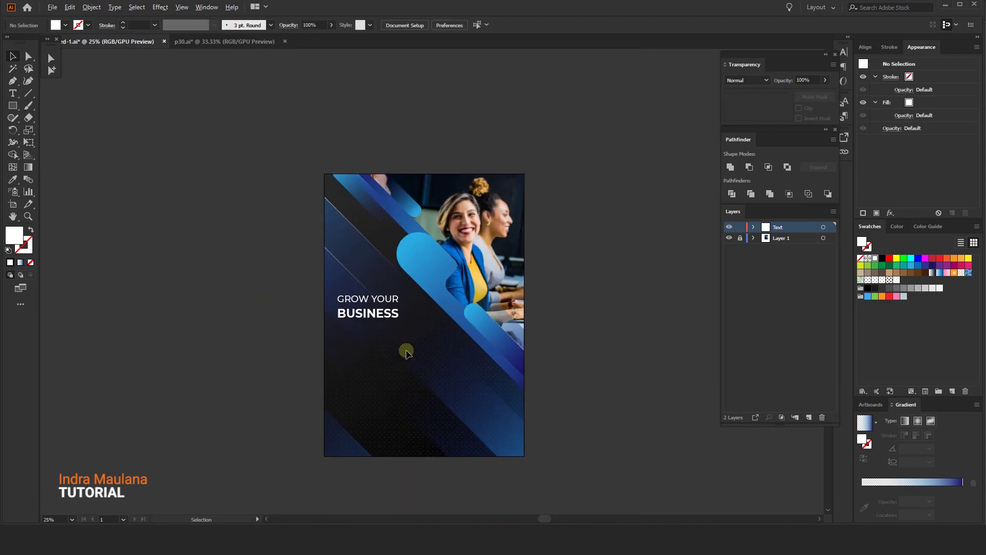
# Move BUSINESS up closer to GROW YOUR, fine-tuning the gap between the two headline lines.
pyautogui.click(391, 316)
pyautogui.hotkey('shift', 'Up')
pyautogui.hotkey('shift', 'Up')
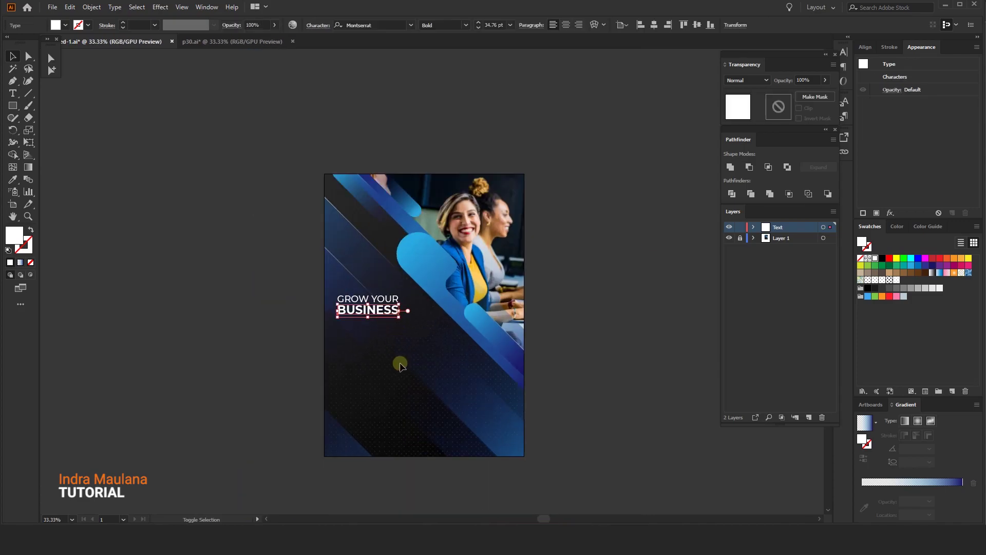
pyautogui.press('Down')
pyautogui.press('Down')
pyautogui.press('Down')
pyautogui.press('Down')
pyautogui.press('Down')
pyautogui.press('Down')
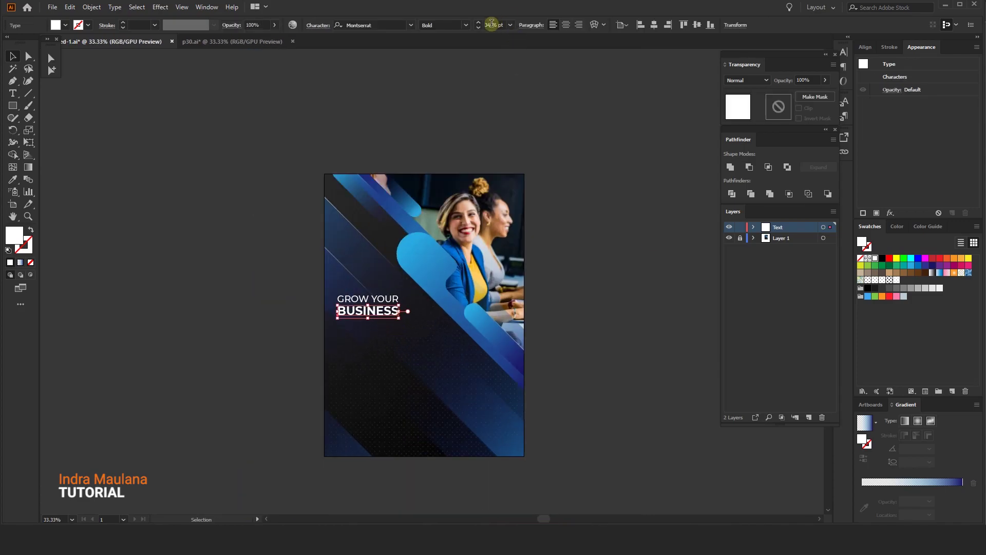
# Change BUSINESS to the Montserrat Black style and widen its letter tracking.
pyautogui.click(465, 26)
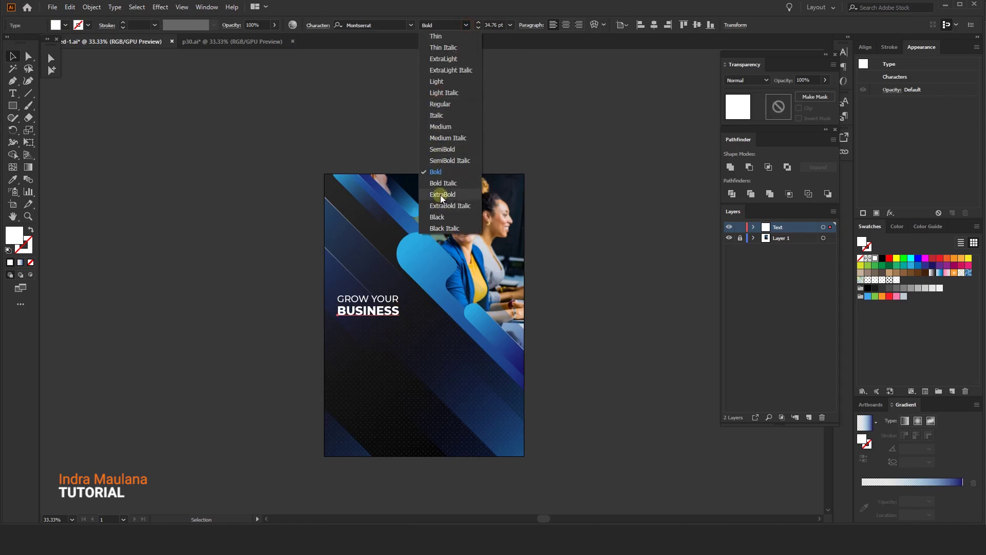
pyautogui.click(442, 216)
pyautogui.hotkey('ctrl', '+')
pyautogui.hotkey('alt', 'Right')
pyautogui.hotkey('alt', 'Right')
pyautogui.hotkey('alt', 'Right')
pyautogui.hotkey('alt', 'Right')
pyautogui.hotkey('alt', 'Right')
pyautogui.hotkey('alt', 'Right')
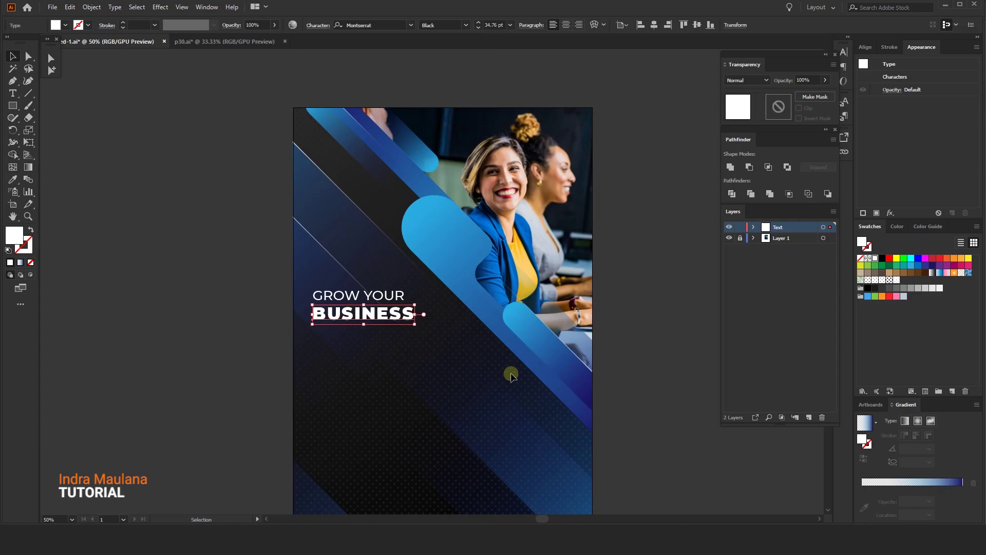
# Enlarge both headline lines together until BUSINESS is about 42.23 pt, and fill BUSINESS with light blue.
pyautogui.keyDown('shift'); pyautogui.click(396, 297); pyautogui.keyUp('shift')
pyautogui.moveTo(418, 328); pyautogui.dragTo(437, 332)
pyautogui.click(390, 319)
pyautogui.click(911, 266)
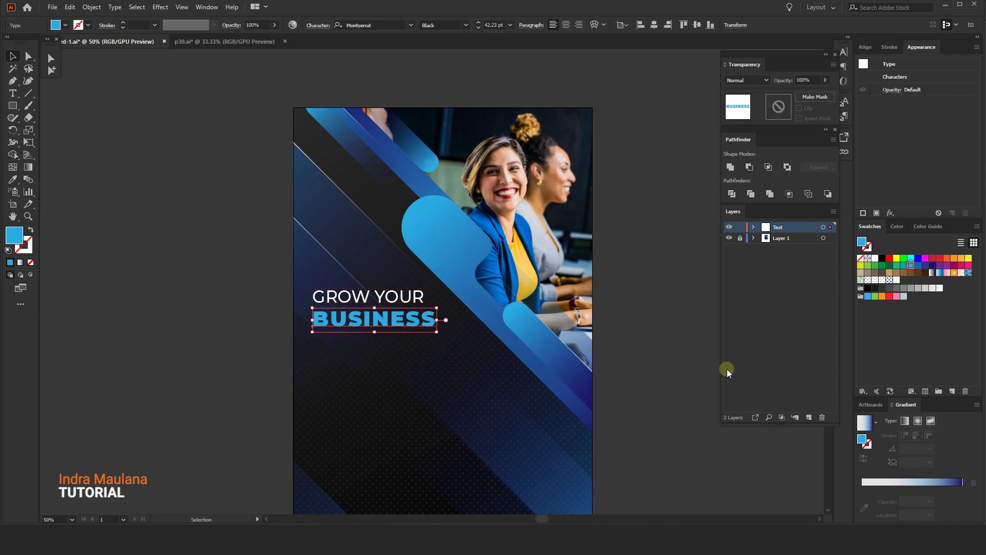
pyautogui.click(520, 432)
# Draw a thin rectangle about 241 by 2 px as an underline below BUSINESS and fill it with white.
pyautogui.scroll(-1, 520, 432)
pyautogui.click(13, 106)
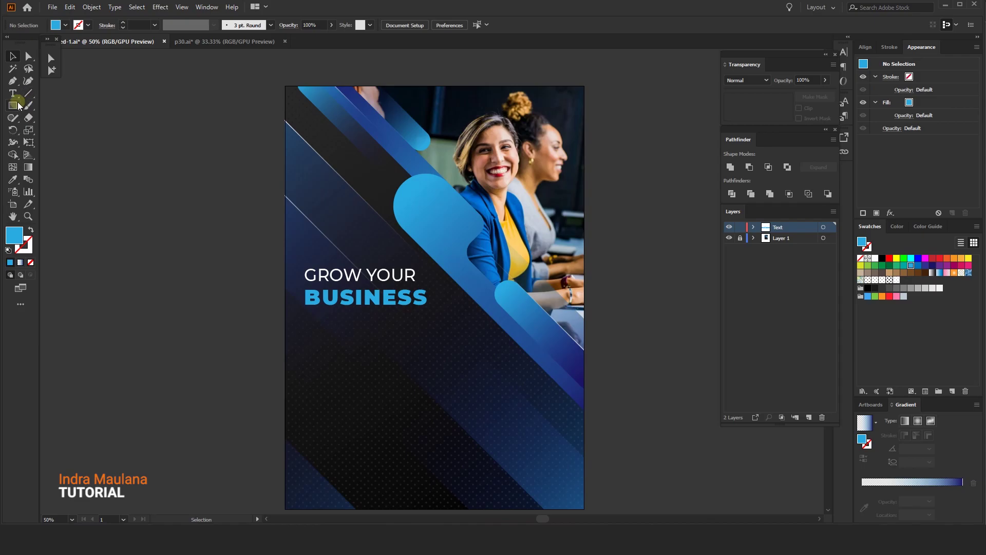
pyautogui.moveTo(304, 309); pyautogui.dragTo(427, 310)
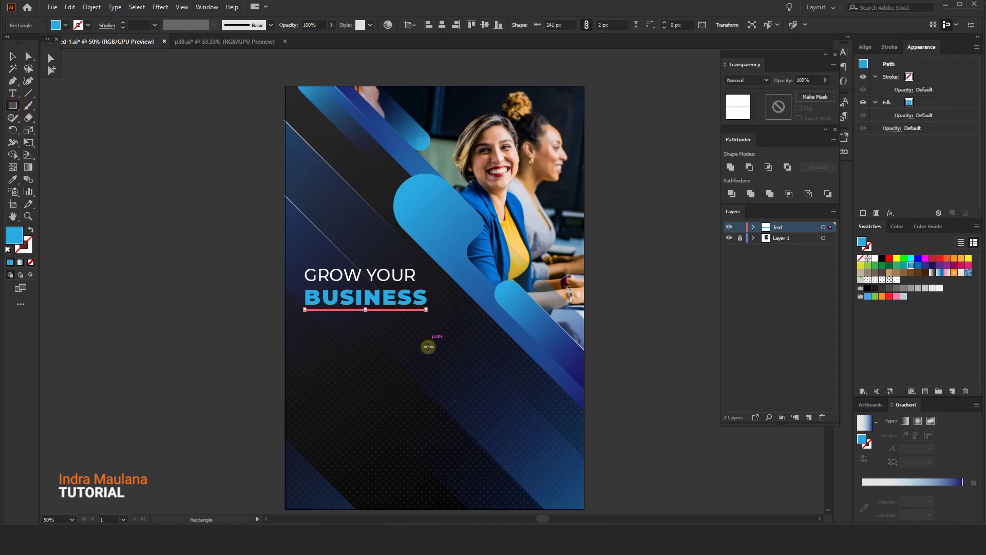
pyautogui.click(875, 258)
pyautogui.click(13, 58)
pyautogui.click(97, 130)
# Move the two headline lines and their underline slightly down as one selection.
pyautogui.scroll(-1, 224, 259)
pyautogui.moveTo(260, 268); pyautogui.dragTo(319, 309)
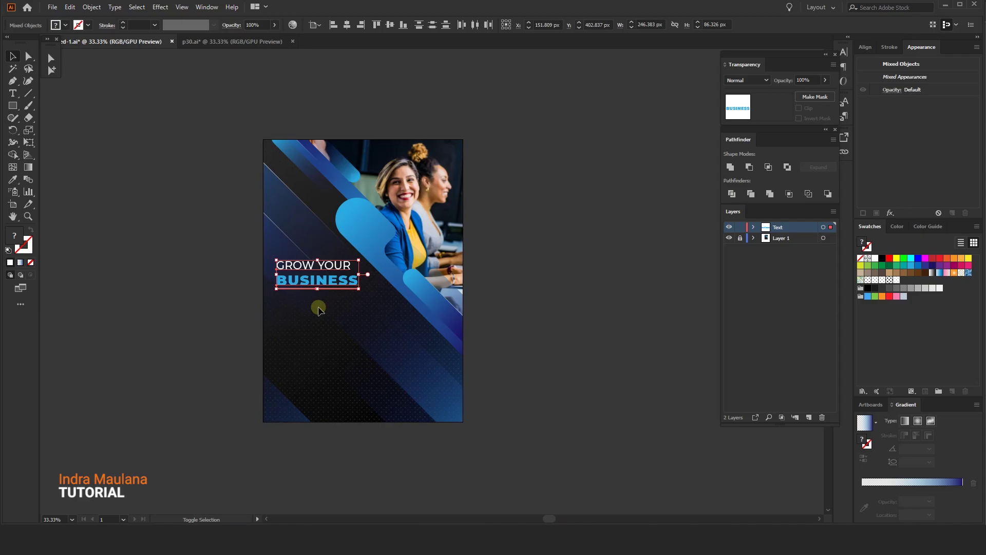
pyautogui.hotkey('shift', 'Down')
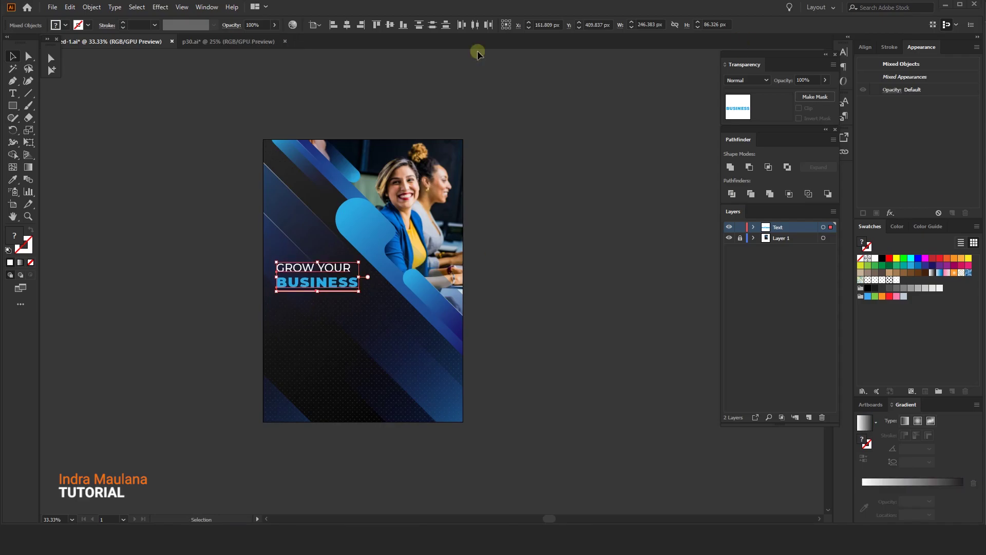
# Paste the prepared body text, Our Service, About Us and contact elements, and place them below the headline, aligned to its left edge.
pyautogui.click(70, 6)
pyautogui.click(93, 79)
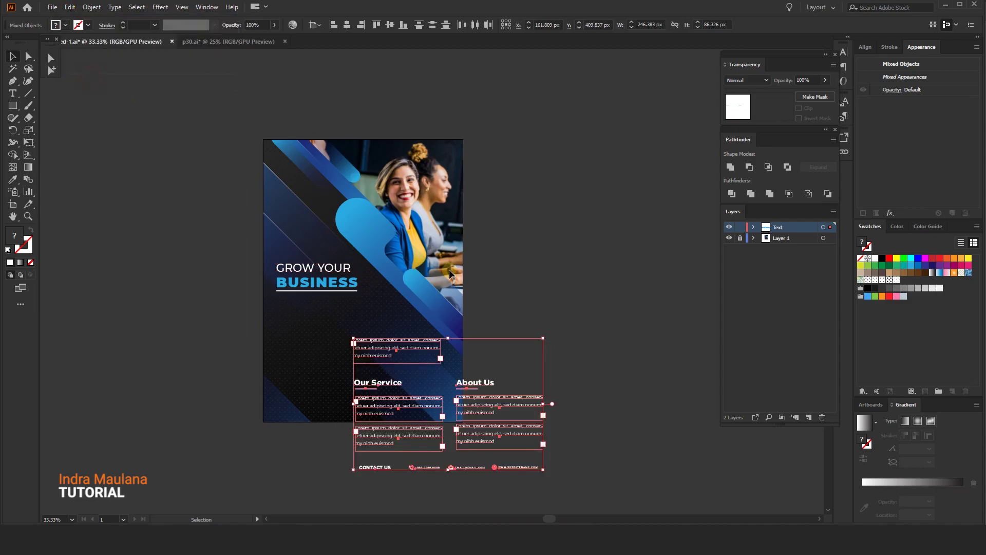
pyautogui.moveTo(386, 343); pyautogui.dragTo(307, 303)
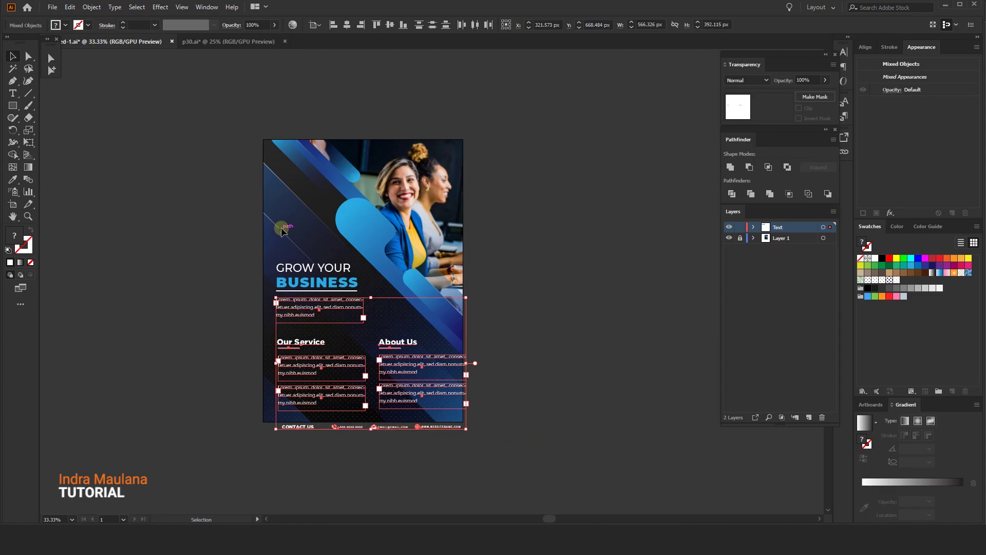
# Select the headline and all pasted text elements and move them 20 px up and 10 px left.
pyautogui.moveTo(268, 241); pyautogui.dragTo(454, 400)
pyautogui.moveTo(480, 433); pyautogui.dragTo(503, 454)
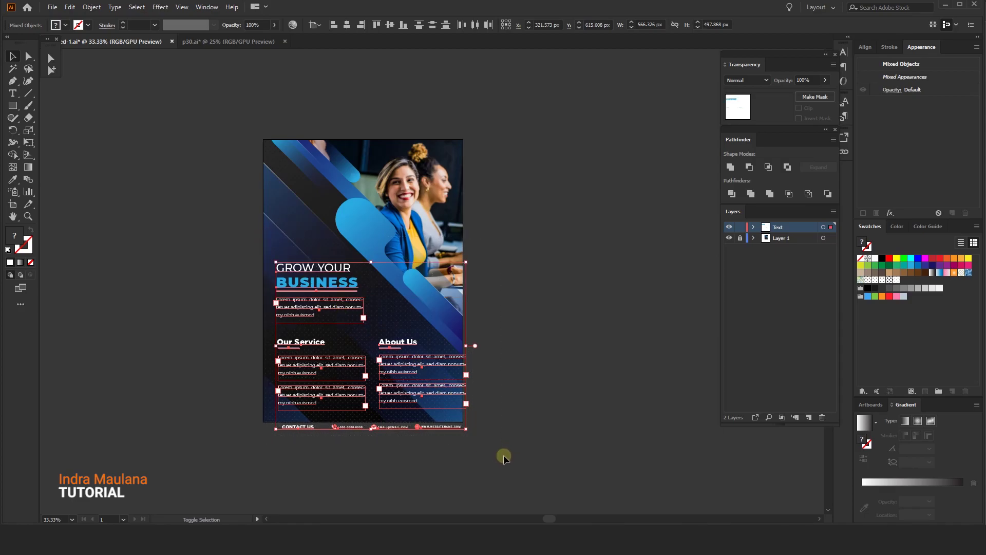
pyautogui.hotkey('shift', 'Up')
pyautogui.hotkey('shift', 'Up')
pyautogui.hotkey('shift', 'Left')
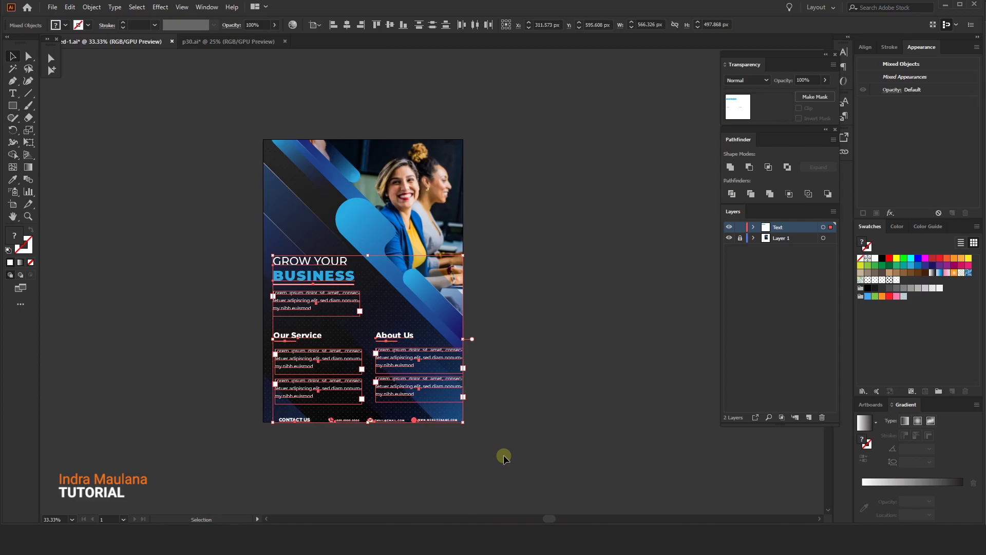
# Select the Our Service and About Us sections together with the contact line and move them 20 px up.
pyautogui.click(483, 439)
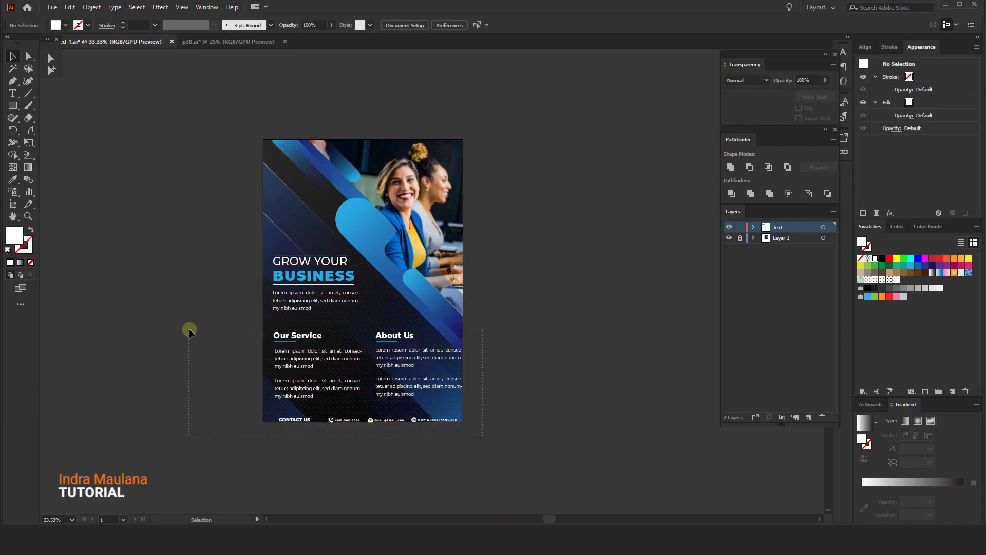
pyautogui.moveTo(189, 329); pyautogui.dragTo(191, 334)
pyautogui.hotkey('shift', 'Up')
pyautogui.hotkey('shift', 'Up')
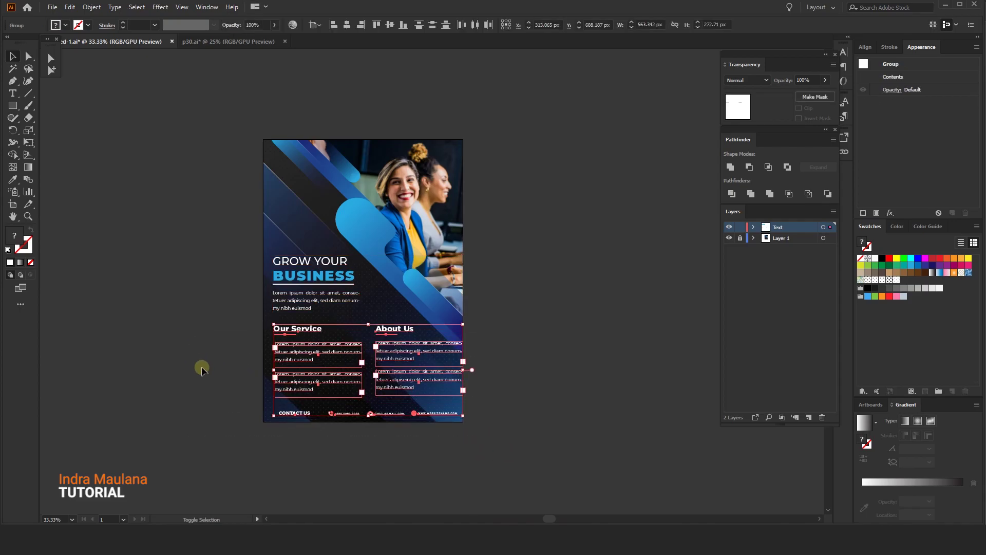
# Scale the selected sections and contact line down proportionally to about 522 by 253 px and shift them about 3 px down.
pyautogui.moveTo(463, 325); pyautogui.dragTo(449, 331)
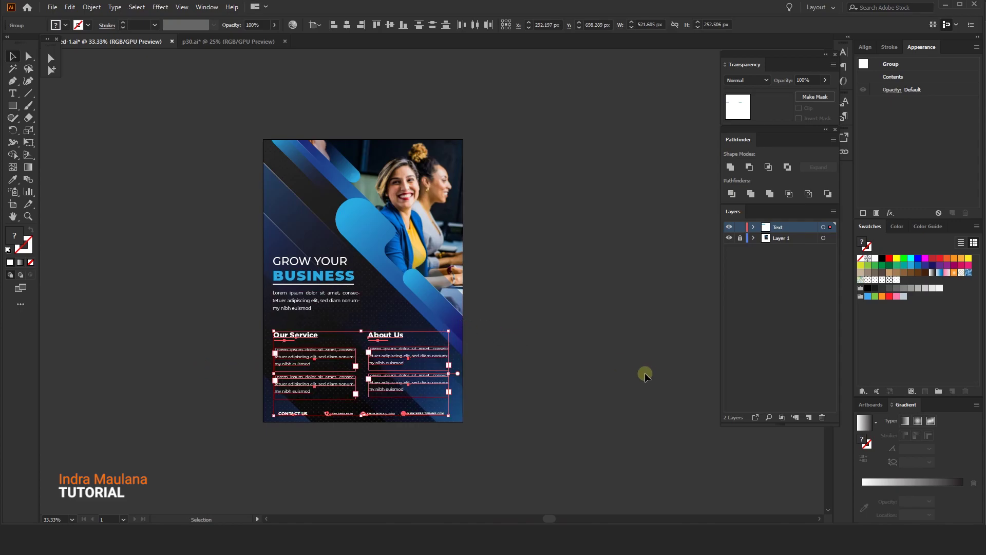
pyautogui.press('Up')
pyautogui.press('Up')
pyautogui.press('Up')
pyautogui.press('Up')
pyautogui.press('Up')
pyautogui.press('Up')
pyautogui.press('Up')
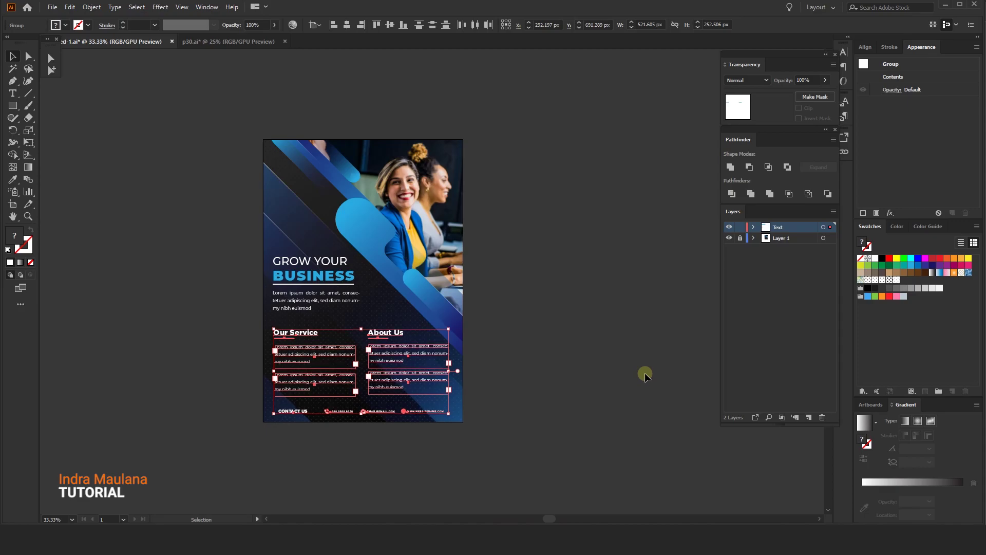
pyautogui.hotkey('shift', 'Down')
pyautogui.hotkey('shift', 'Down')
pyautogui.click(645, 378)
# Select the Our Service and About Us sections without the contact line and nudge them 1 px up.
pyautogui.scroll(2, 221, 385)
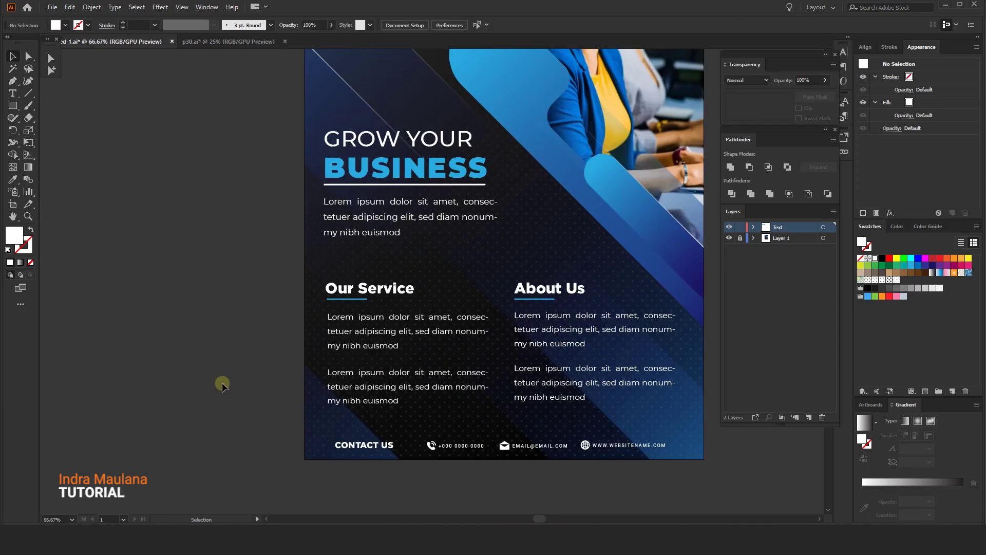
pyautogui.moveTo(230, 329); pyautogui.dragTo(168, 362)
pyautogui.scroll(-1, 168, 361)
pyautogui.click(325, 425)
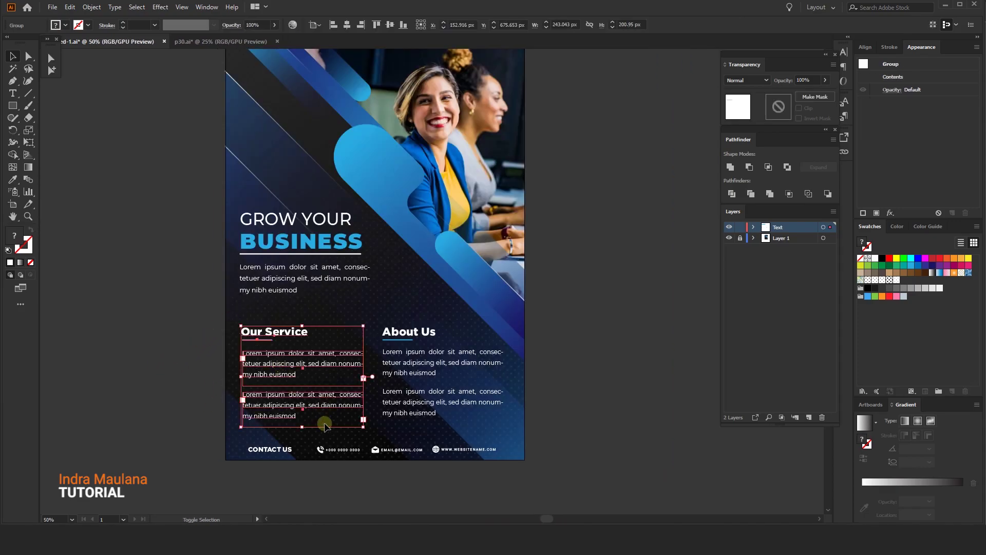
pyautogui.keyDown('shift'); pyautogui.click(496, 430); pyautogui.keyUp('shift')
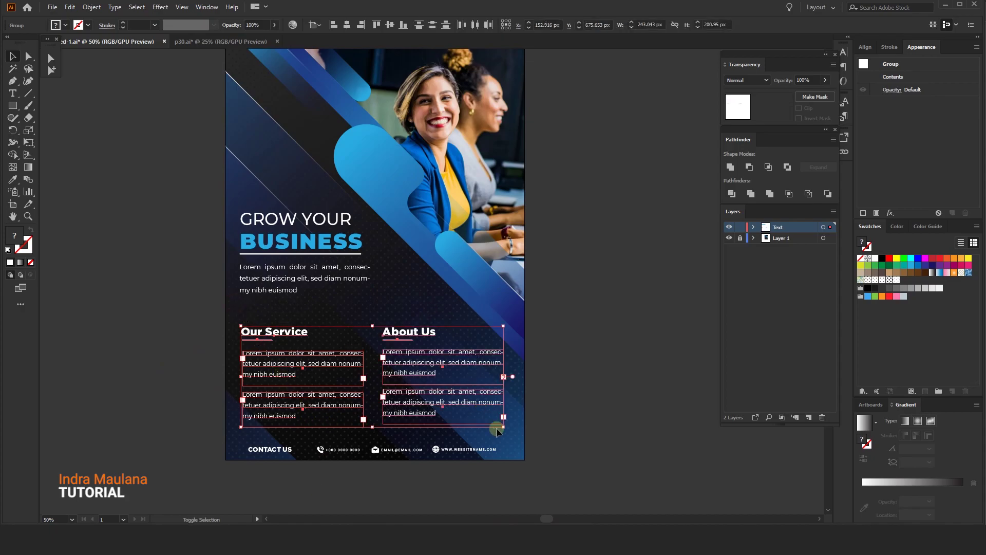
pyautogui.hotkey('shift', 'Up')
pyautogui.press('Up')
pyautogui.click(589, 301)
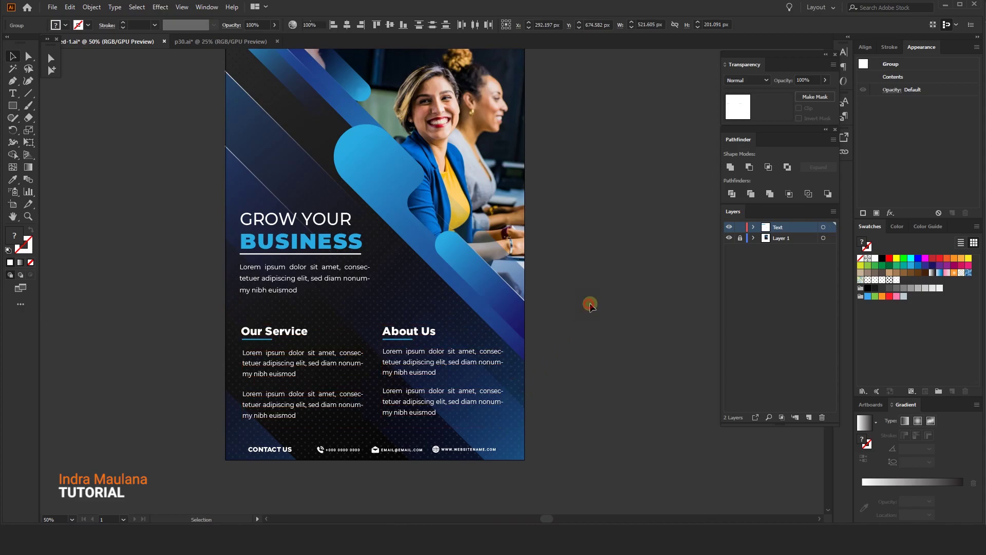
# Lock the Text layer, unlock Layer 1 and isolate the clip group holding the poster's background artwork.
pyautogui.scroll(-2, 562, 255)
pyautogui.click(739, 228)
pyautogui.click(739, 238)
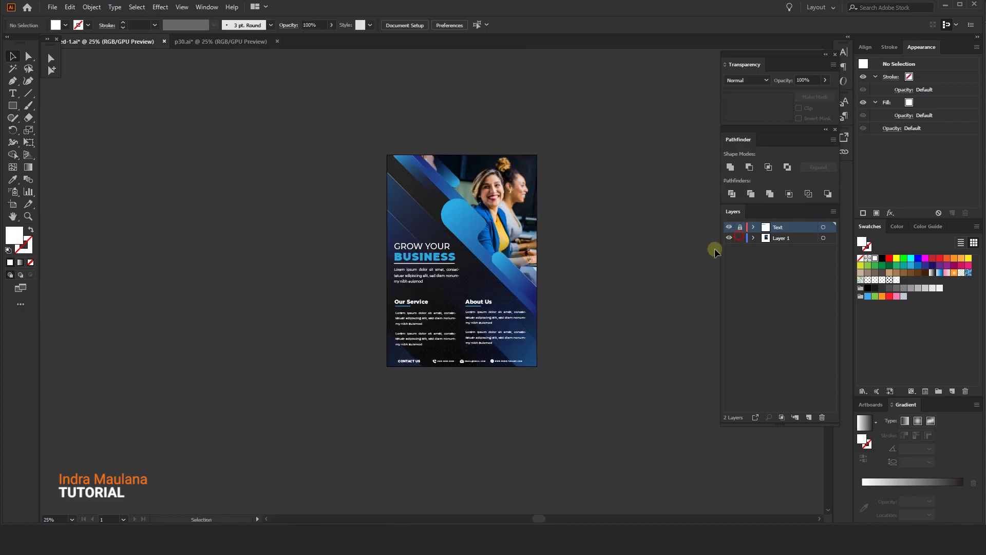
pyautogui.scroll(1, 587, 305)
pyautogui.click(368, 290)
pyautogui.rightClick(379, 284)
pyautogui.click(434, 357)
# Set the full-page dotted pattern's opacity to 41%, exit isolation, and swap the locks so only Layer 1 is locked.
pyautogui.click(369, 331)
pyautogui.click(398, 367)
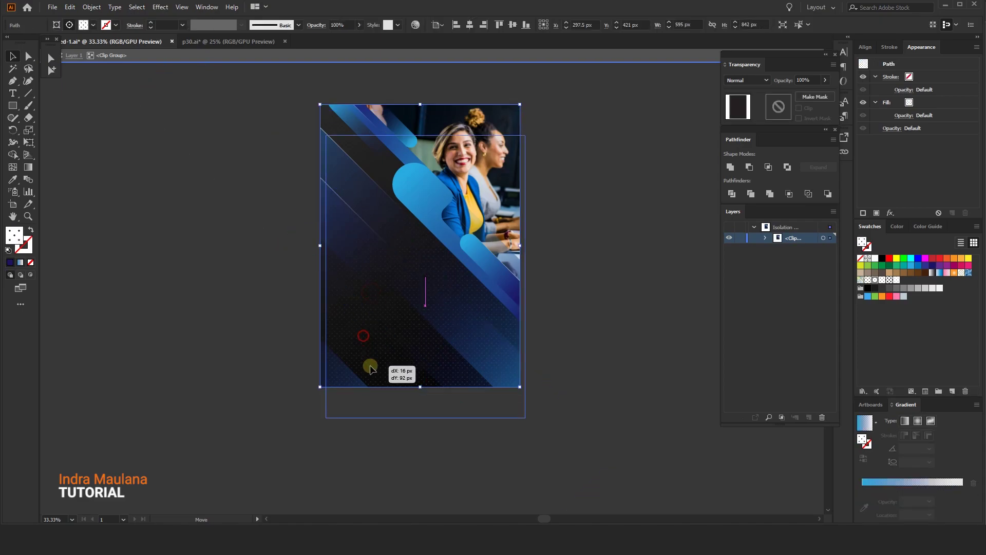
pyautogui.moveTo(361, 29); pyautogui.dragTo(338, 41)
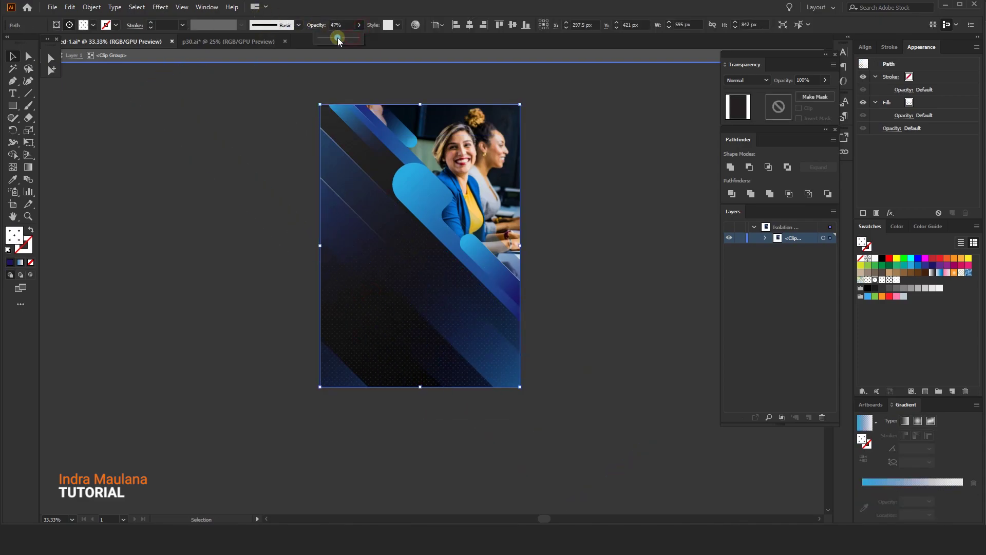
pyautogui.click(464, 58)
pyautogui.click(593, 166)
pyautogui.scroll(1, 491, 362)
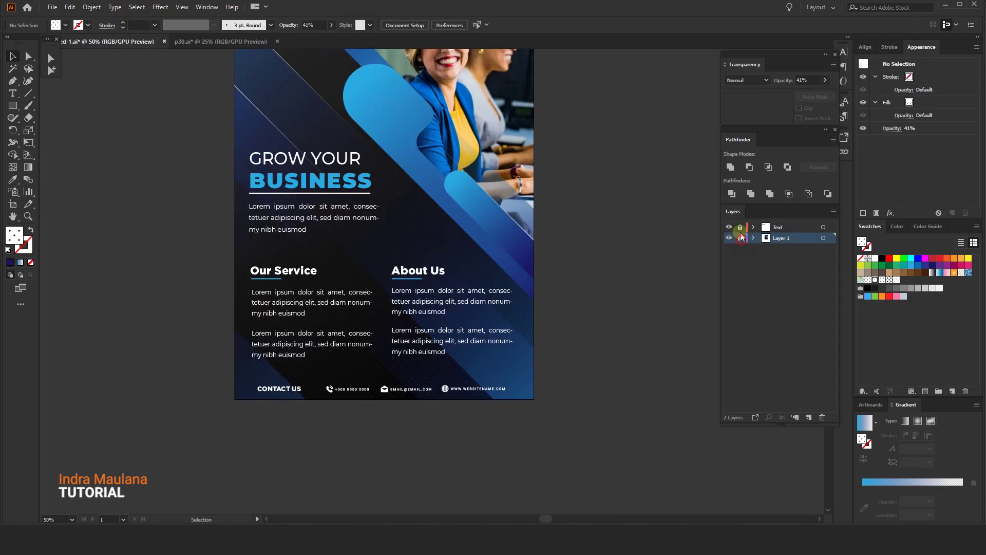
# Enlarge the contact line at the poster's foot proportionally to about 521 px wide and move it 8 px up.
pyautogui.scroll(-1, 446, 343)
pyautogui.click(453, 376)
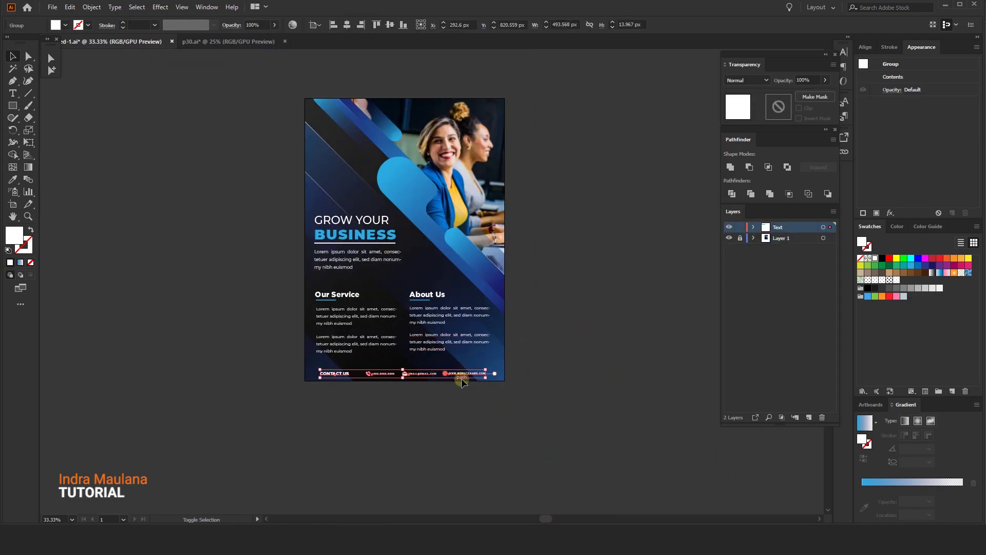
pyautogui.moveTo(487, 380)
pyautogui.mouseDown()
pyautogui.moveTo(507, 379)
pyautogui.moveTo(499, 375)
pyautogui.mouseUp()
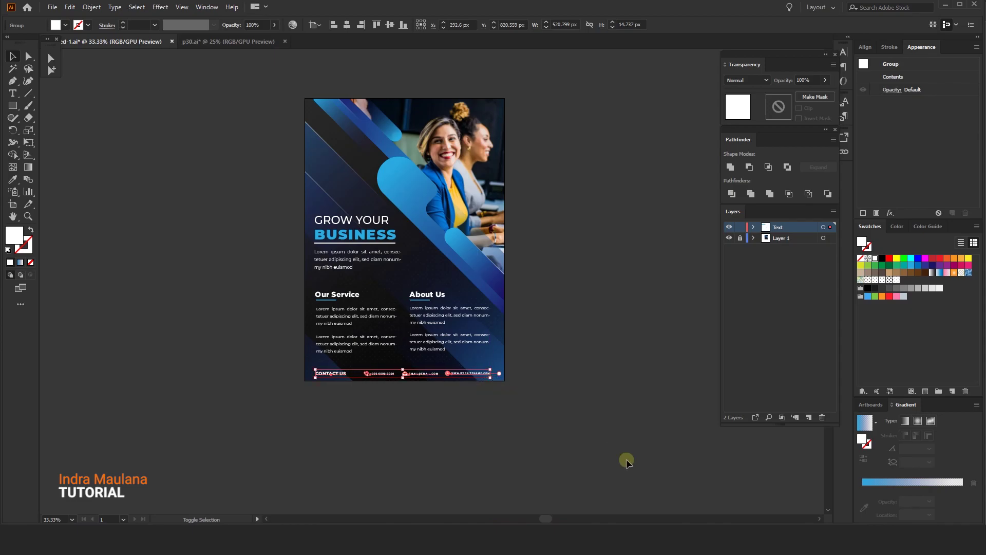
pyautogui.click(626, 458)
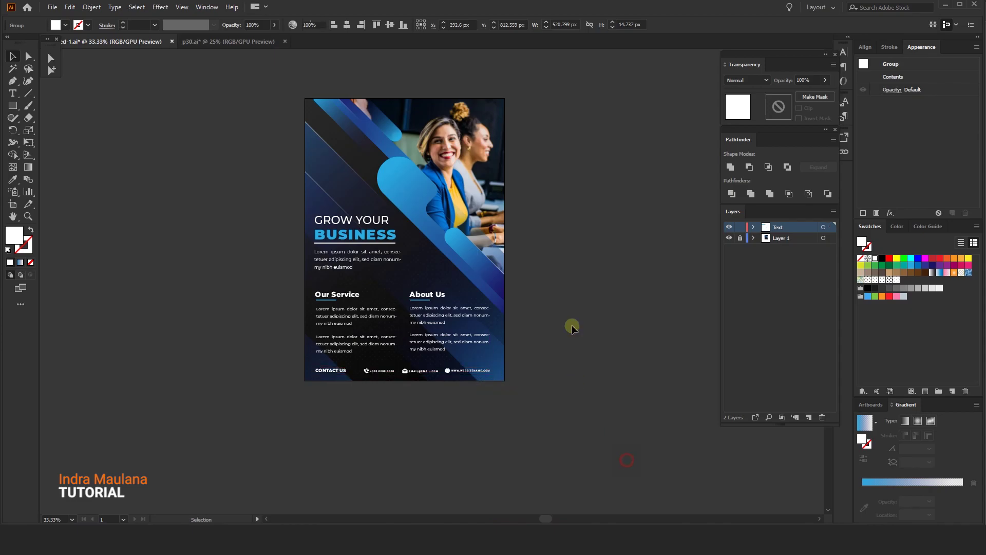
# Paste the company logo and QR code, placing the logo on the large light-blue rounded shape and the QR code above the headline.
pyautogui.scroll(2, 565, 328)
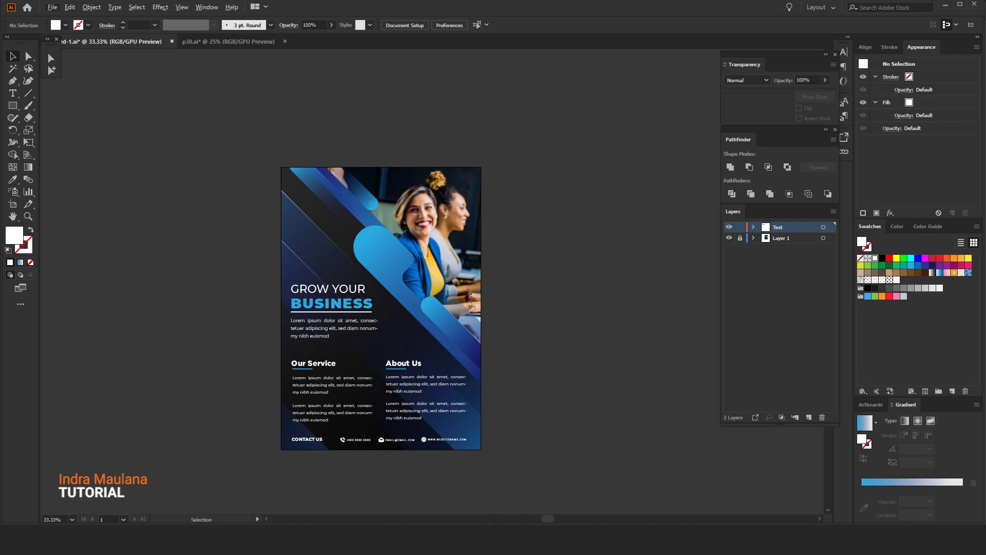
pyautogui.click(70, 7)
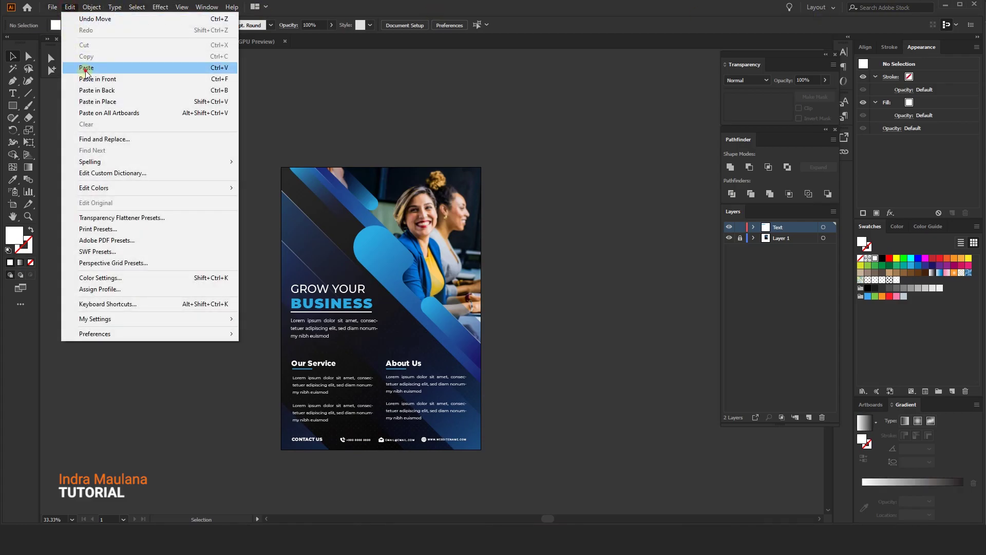
pyautogui.click(86, 68)
pyautogui.moveTo(404, 284); pyautogui.dragTo(381, 246)
pyautogui.click(576, 312)
pyautogui.click(489, 273)
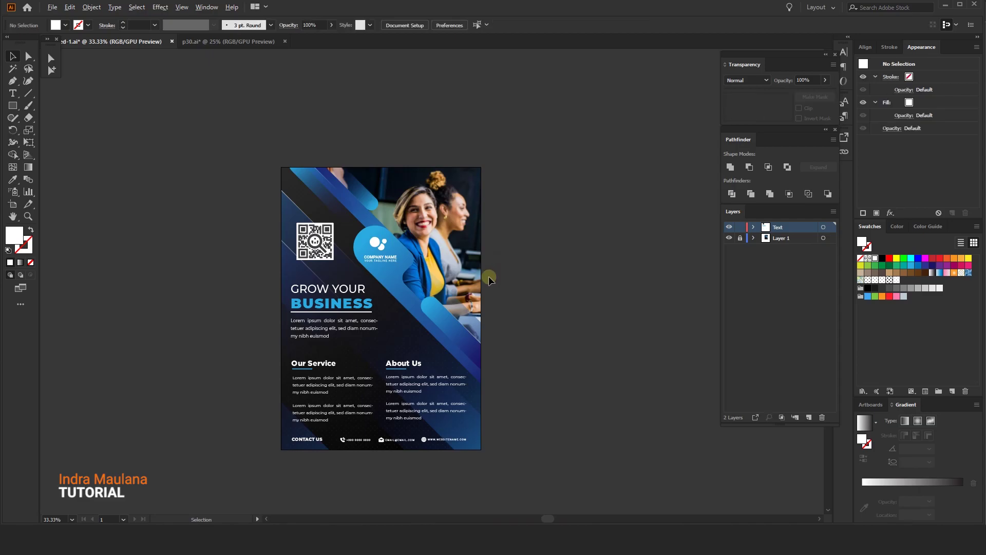
# Save the finished poster document.
pyautogui.scroll(-1, 489, 277)
pyautogui.scroll(-1, 537, 290)
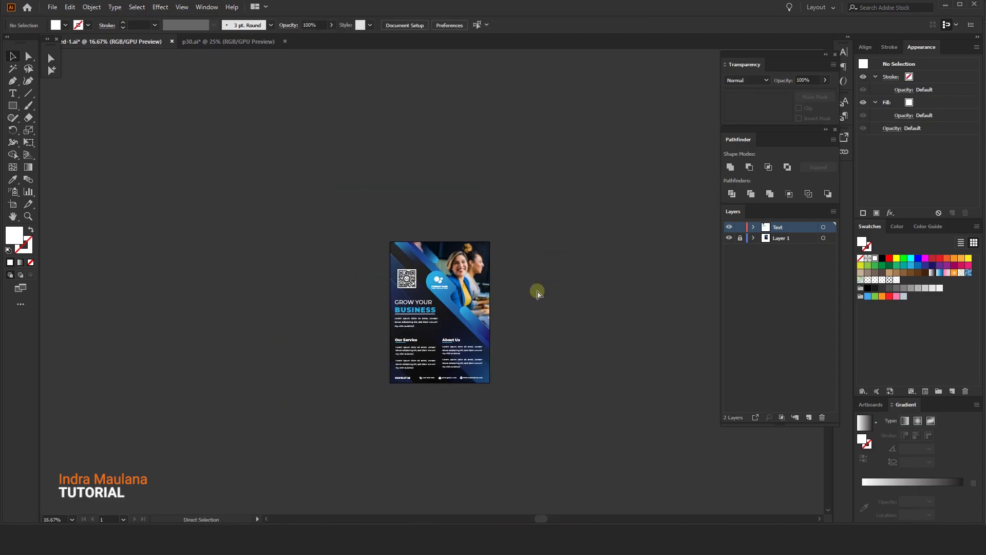
pyautogui.scroll(1, 537, 294)
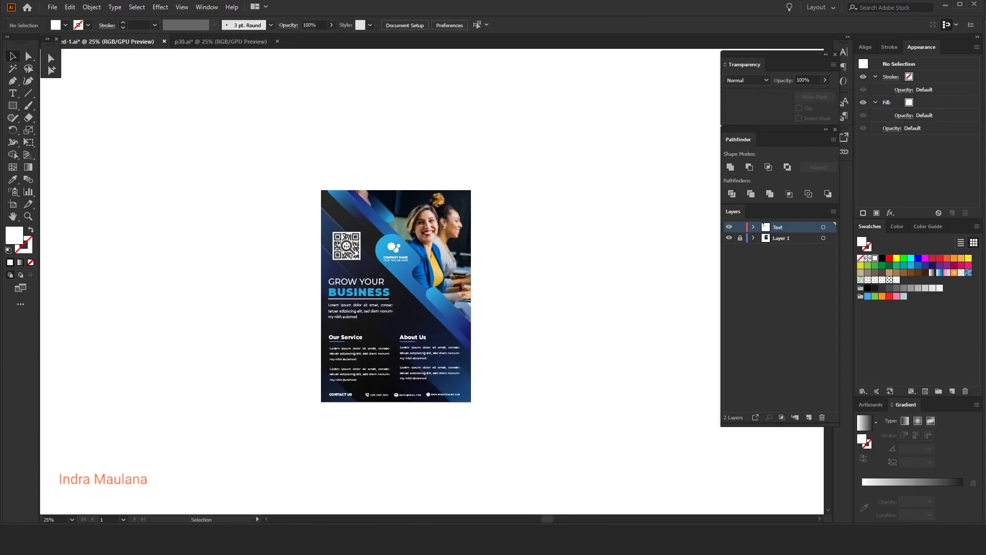
pyautogui.click(52, 7)
pyautogui.click(87, 90)
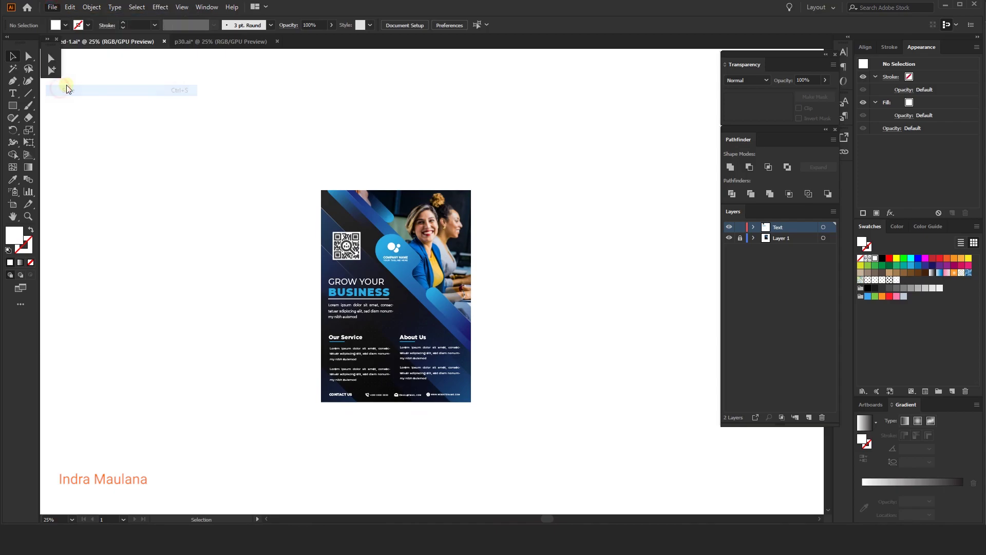